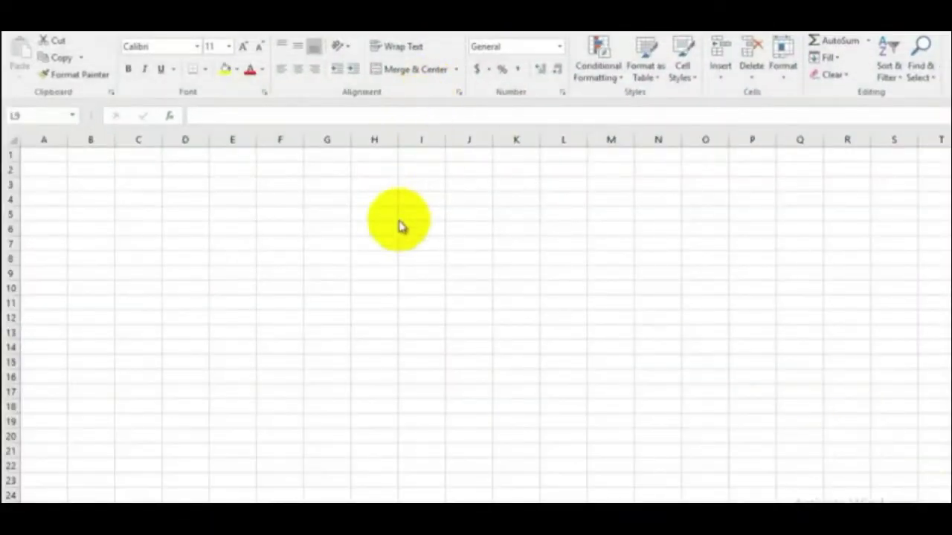
- Merge H2:M8 into one centred cell and enter the title STOCK MANAGEMENT
drag(377, 172, 602, 251)
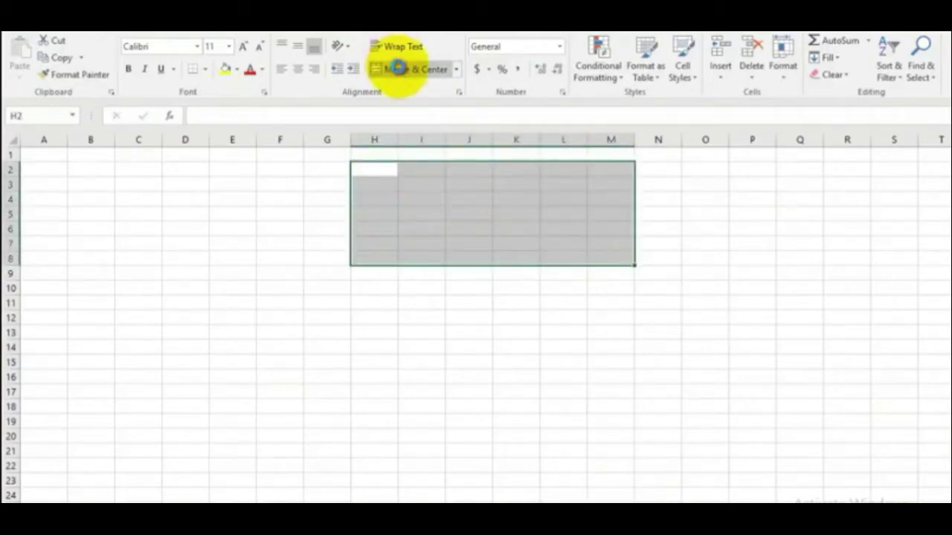
click(398, 68)
click(475, 372)
click(439, 206)
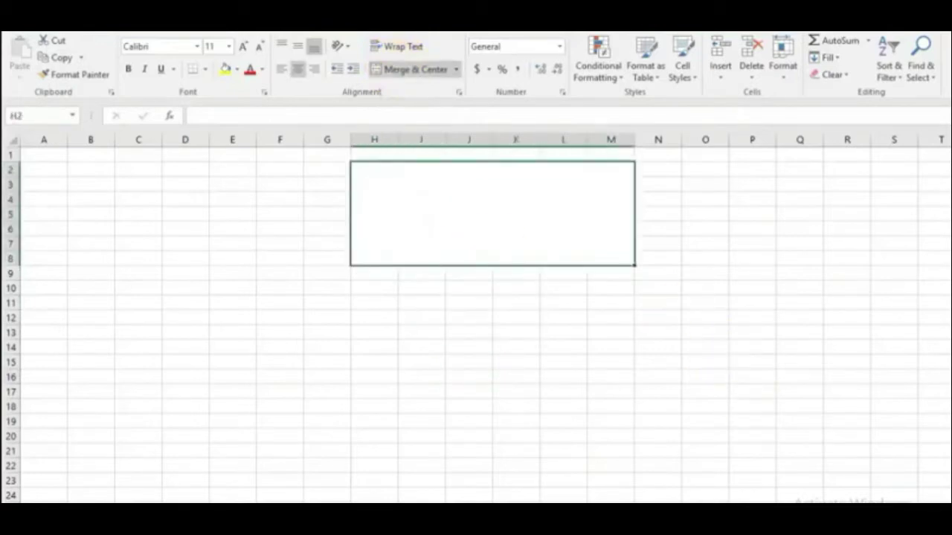
text($)
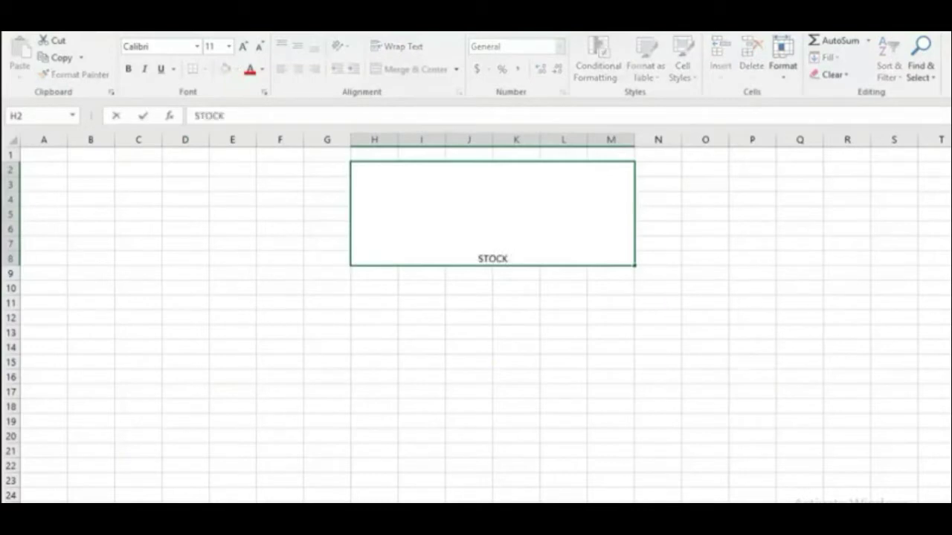
text( MANAGEMENT)
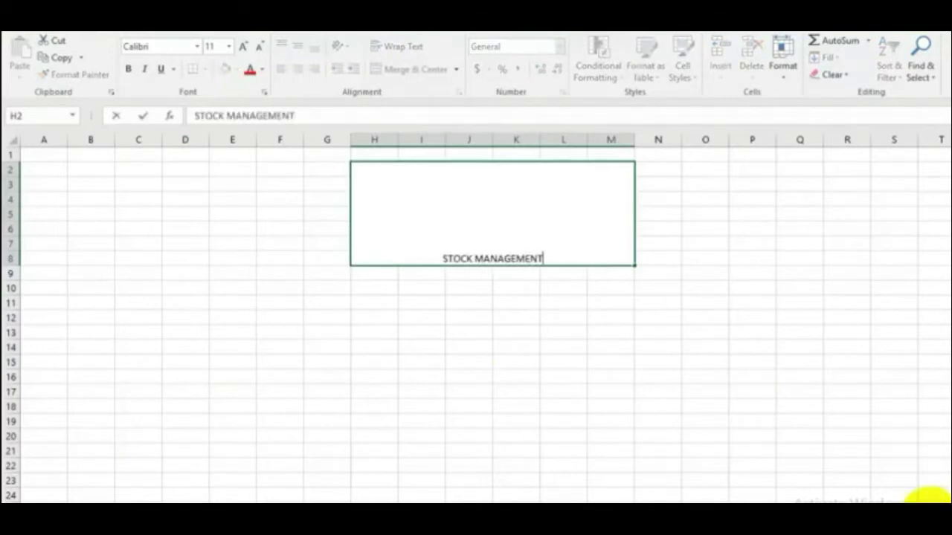
click(484, 229)
- Format the title at size 26, middle-aligned, with dark grey text on a light grey fill
click(229, 46)
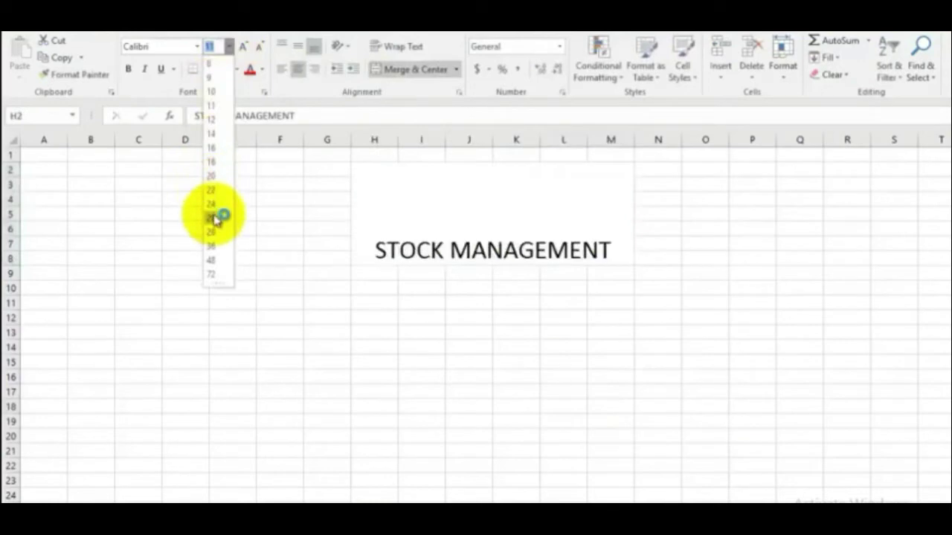
click(214, 217)
click(298, 46)
click(264, 69)
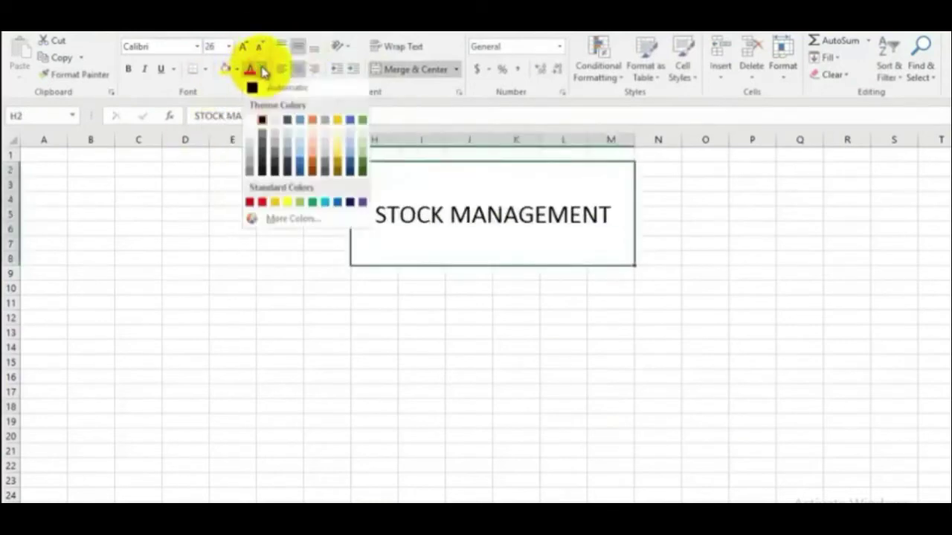
click(287, 120)
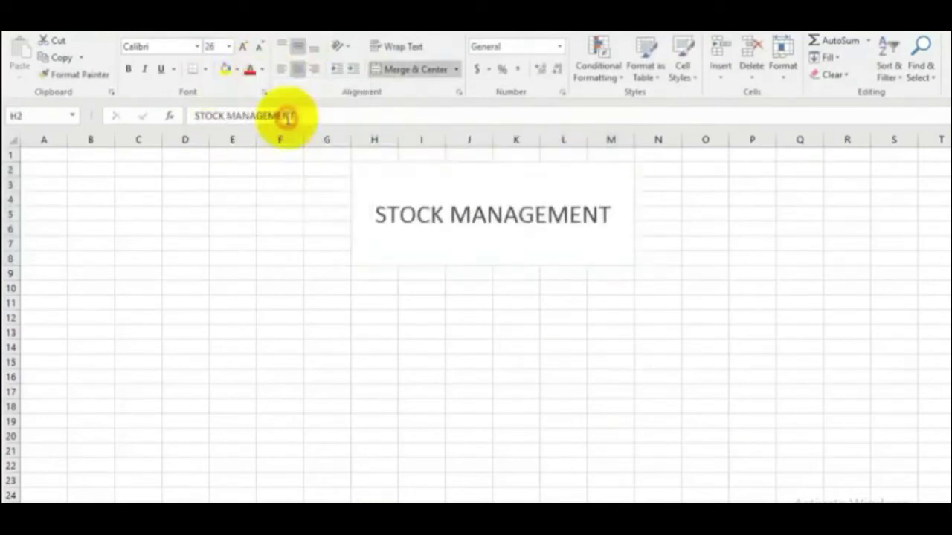
click(237, 70)
click(234, 117)
click(278, 360)
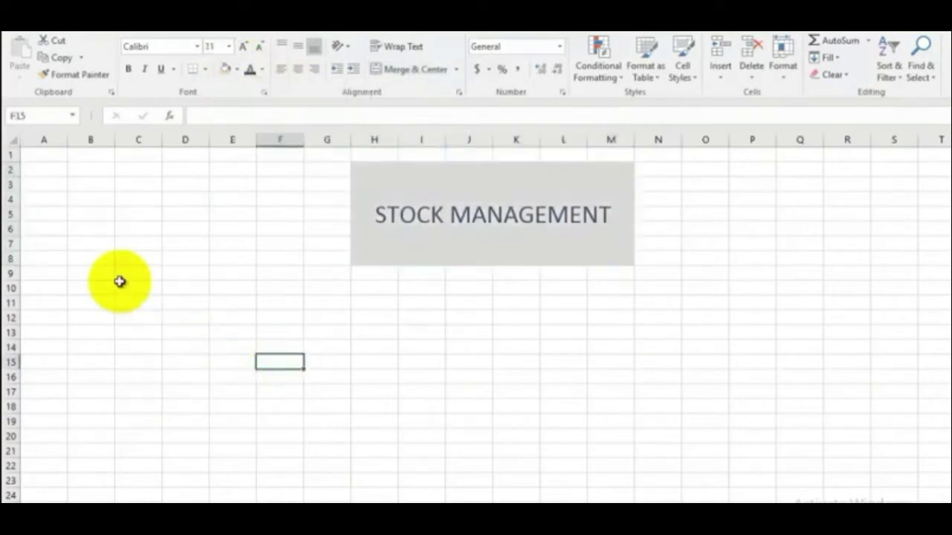
click(95, 316)
- Enter headers S.NO, PRODUCT, QTY, RPU and AMOUNT in B12, C12, E12, F12 and G12
text(S.NO)
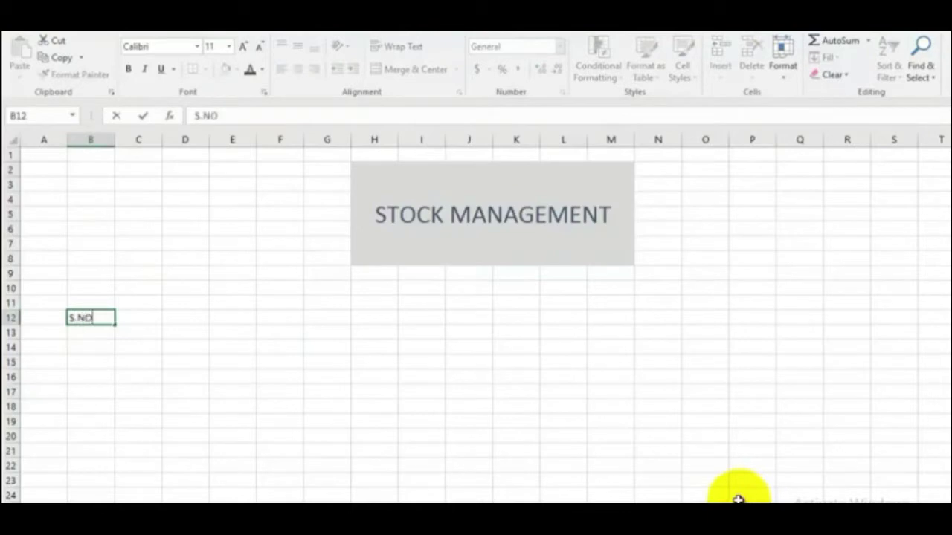
key(Tab)
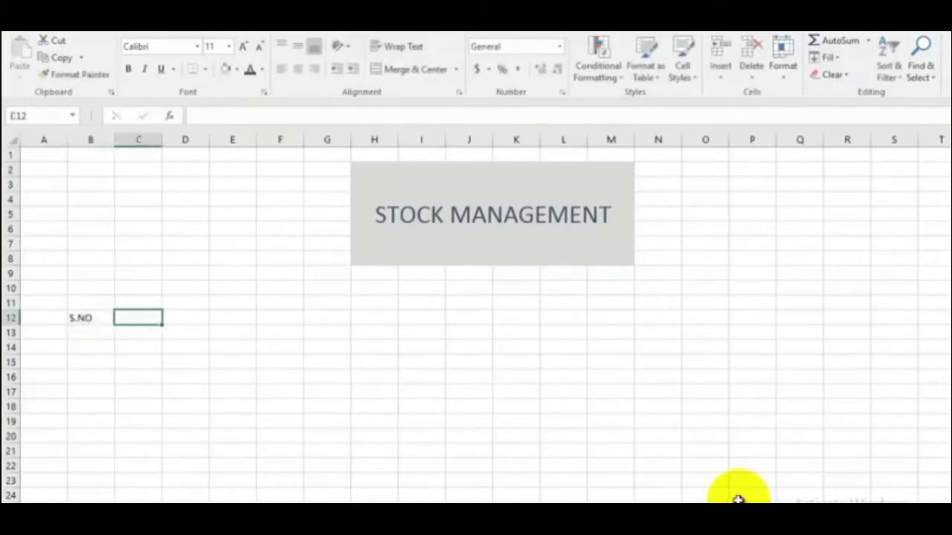
text(PRODUCT)
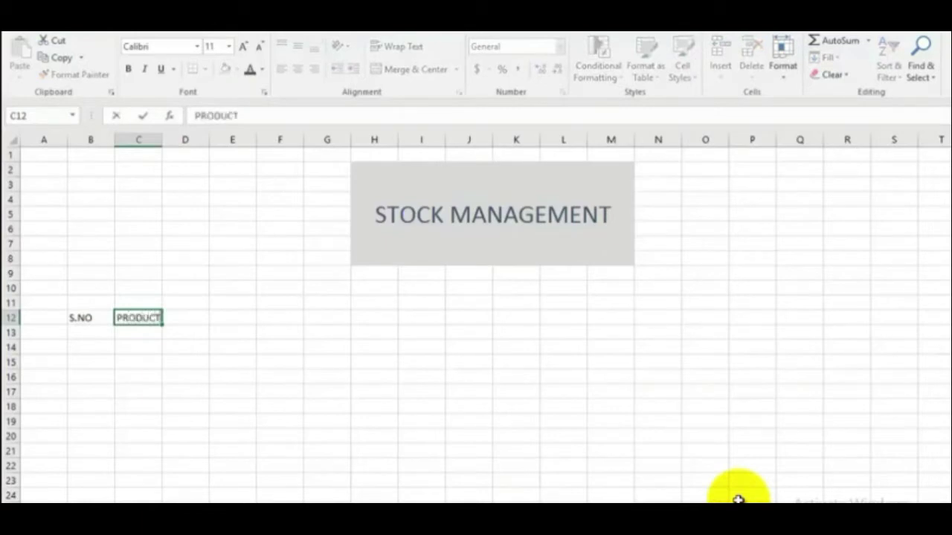
key(Tab)
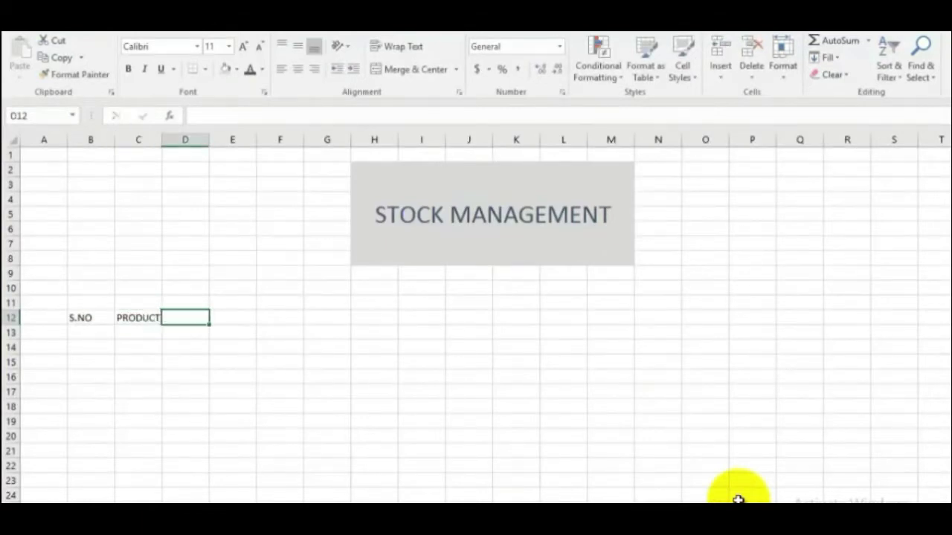
key(Tab)
key(Tab)
key(Left)
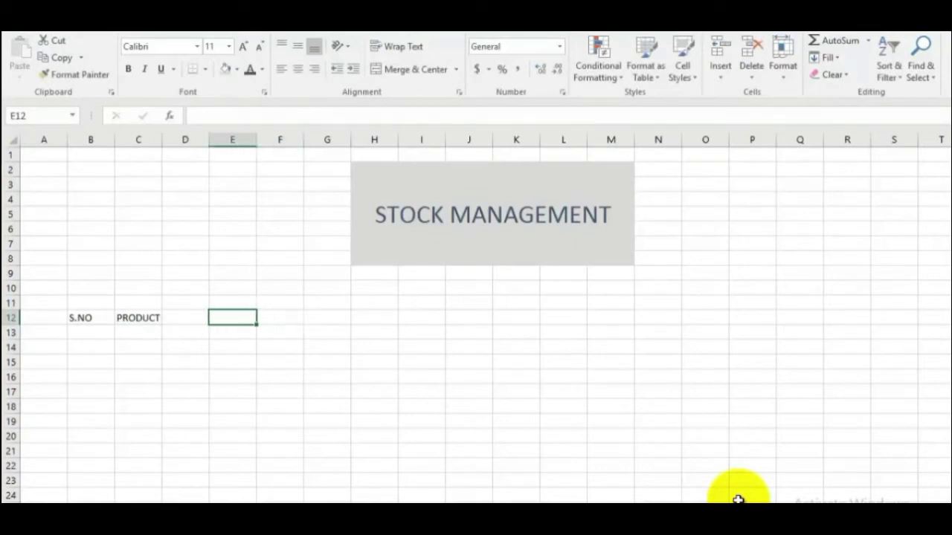
text(QTY)
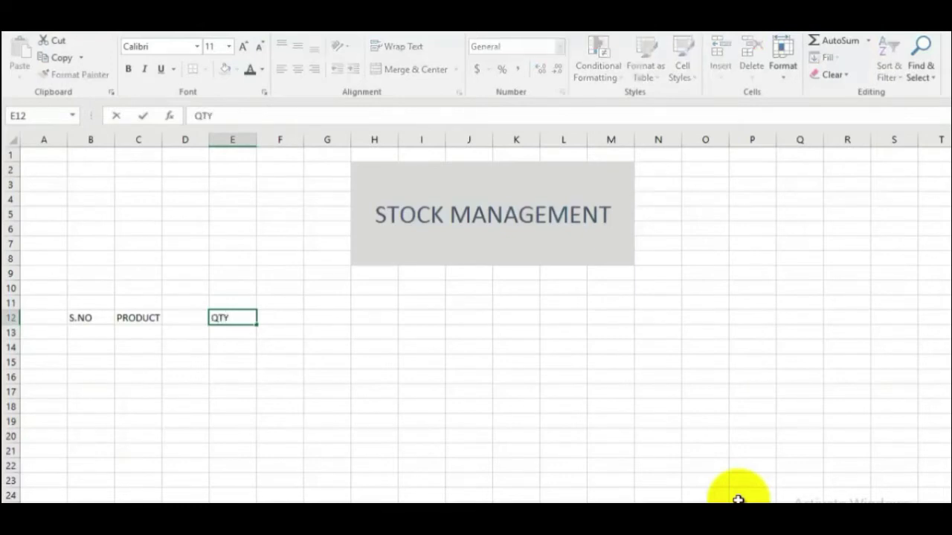
key(Tab)
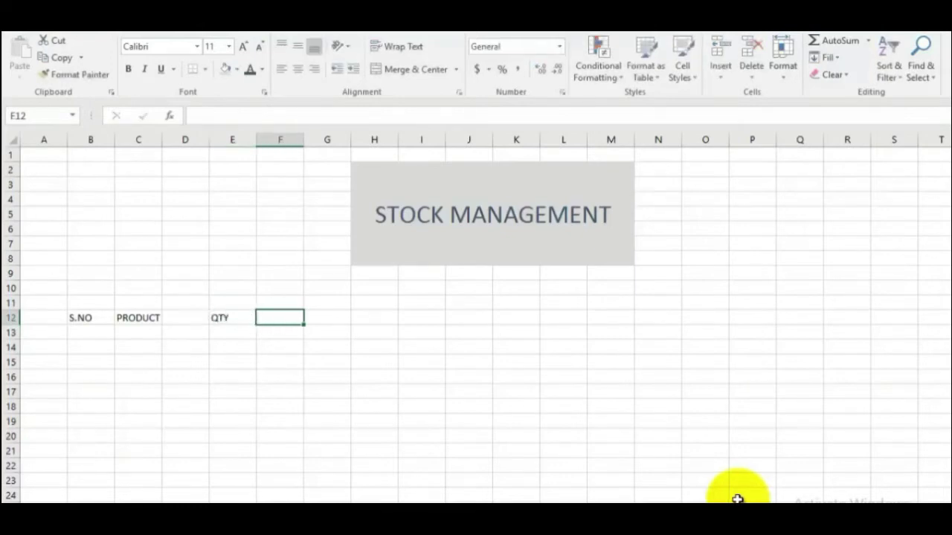
text(RPU)
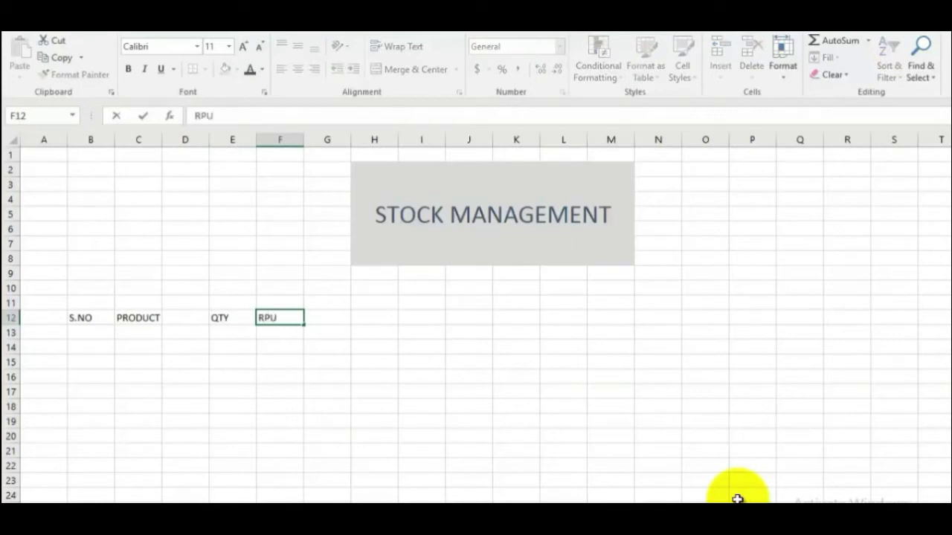
key(Tab)
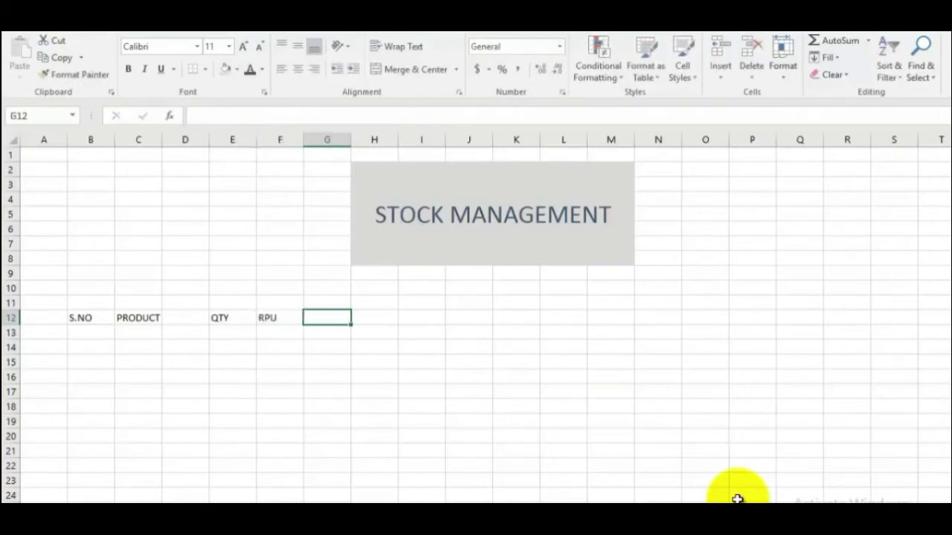
text(AMOUNT)
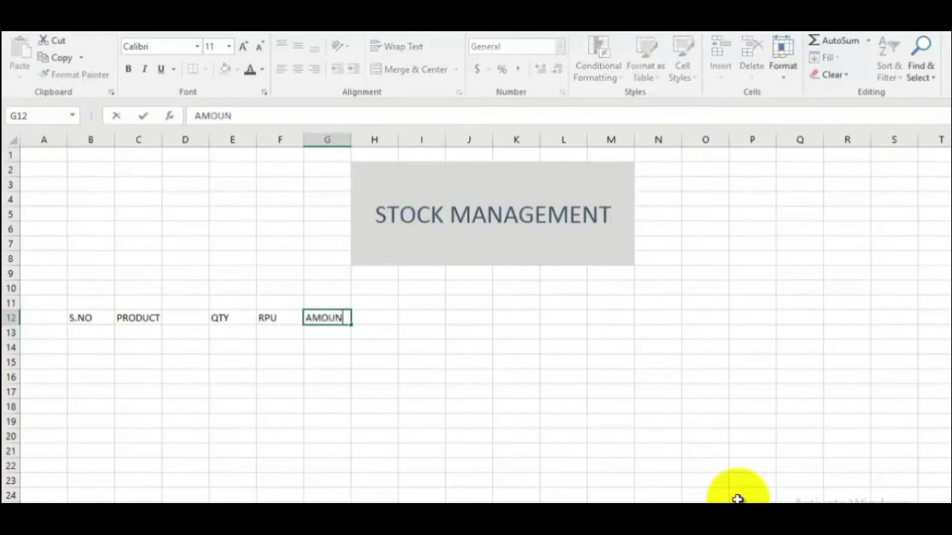
click(411, 438)
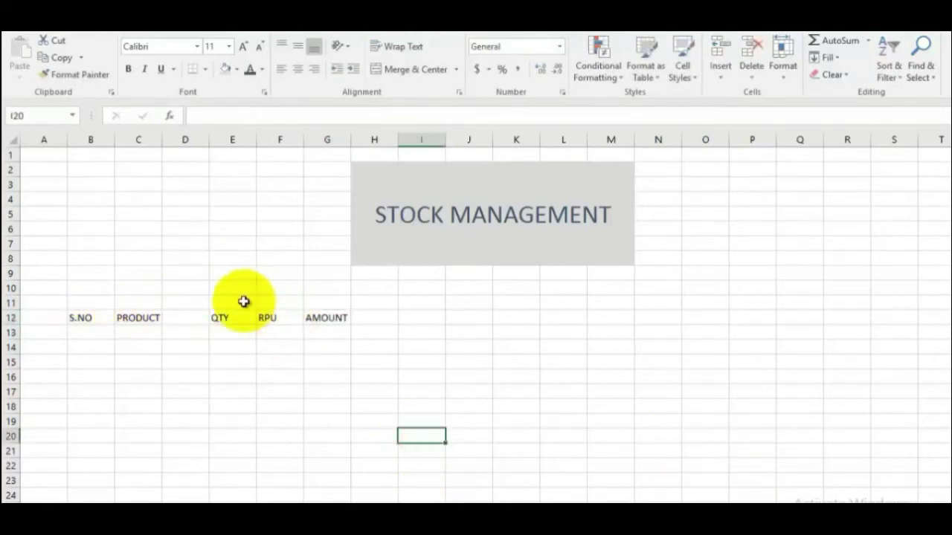
- Type QTY, RPU, AMOUNT across I12:K12 and QTY, AMOUNT in M12:N12
drag(238, 302, 320, 296)
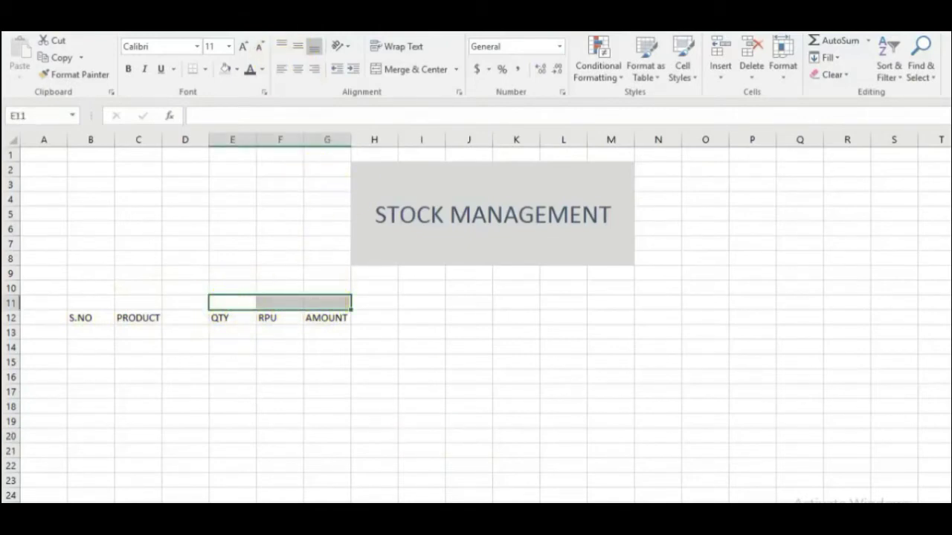
click(469, 421)
click(419, 317)
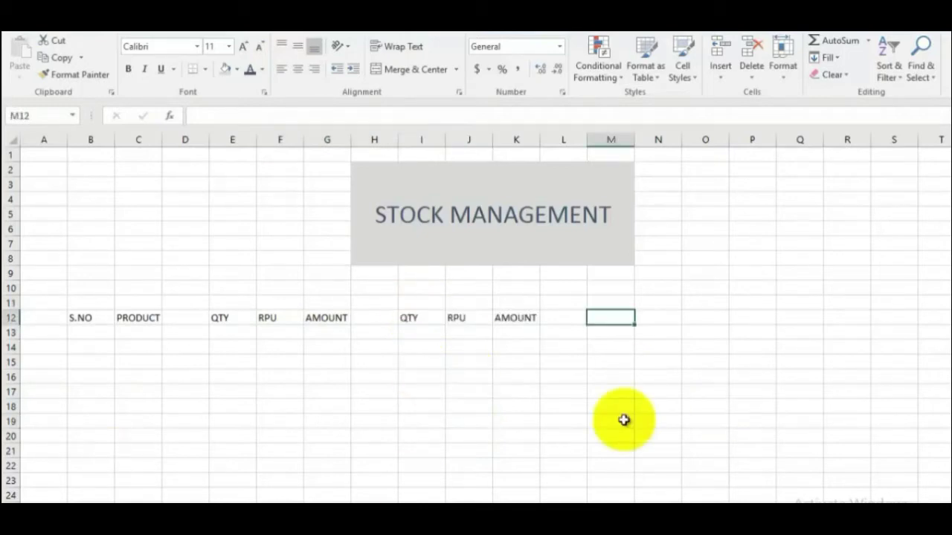
text(Q)
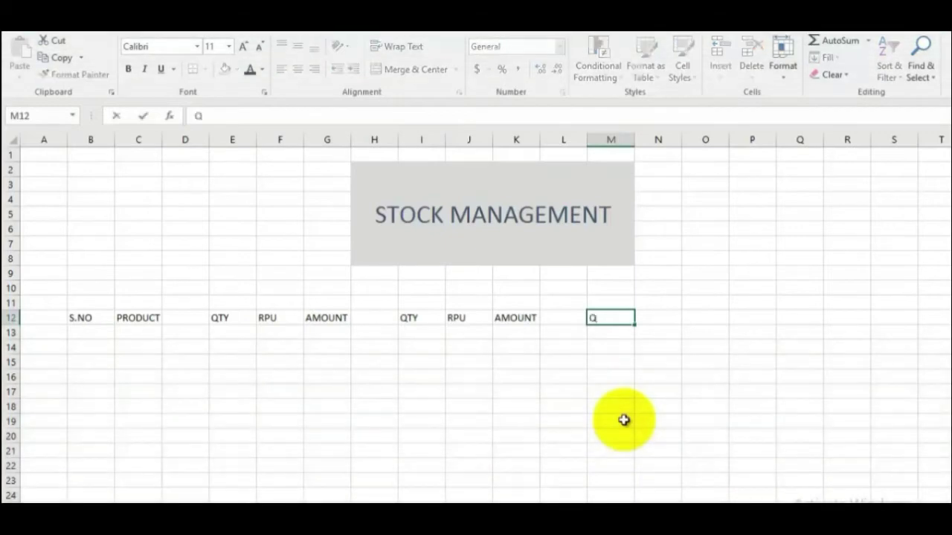
text(TY)
key(Tab)
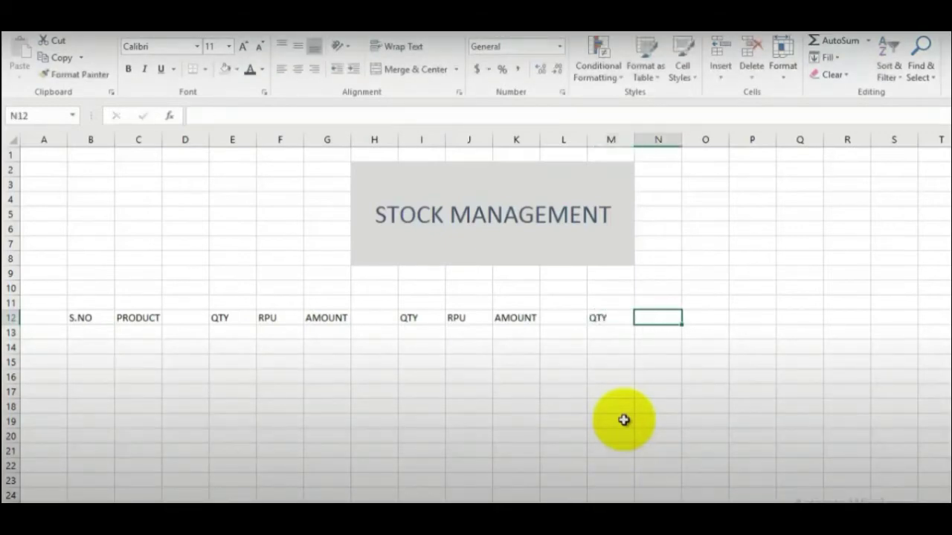
text(AMOUNT)
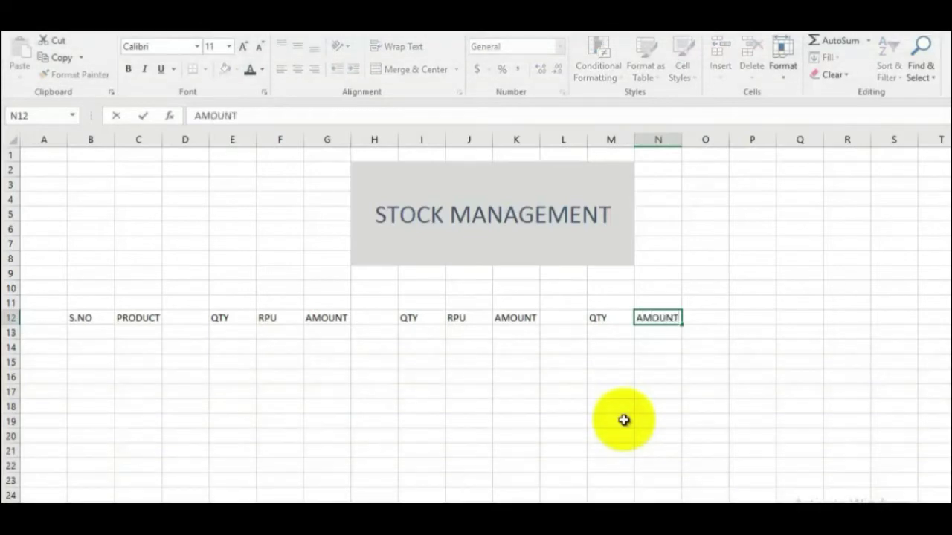
click(623, 421)
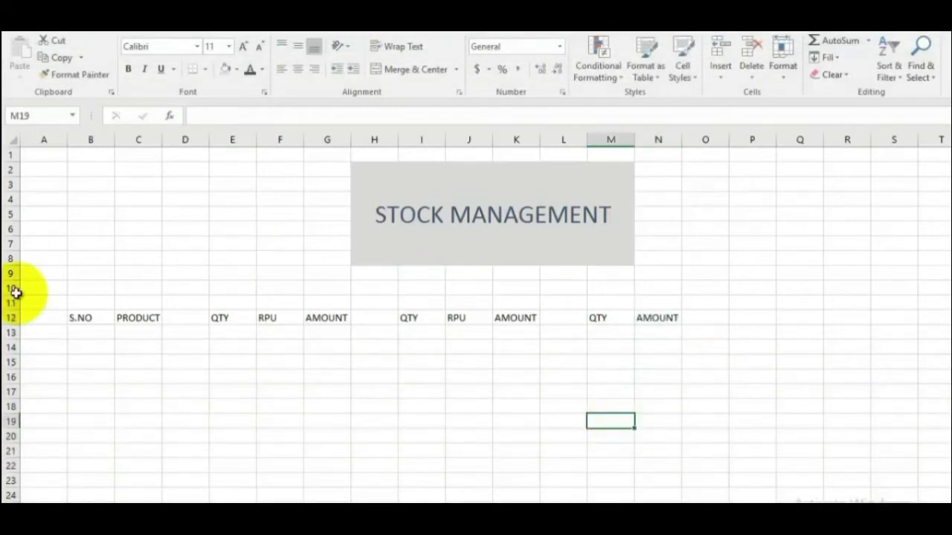
- Fill B11:P11 with a gold band just above the header row
drag(80, 302, 742, 302)
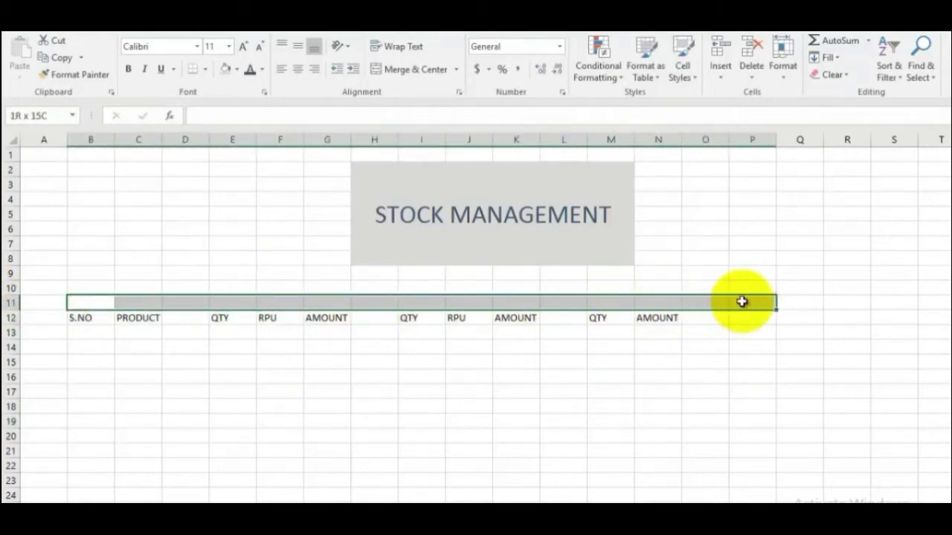
click(238, 69)
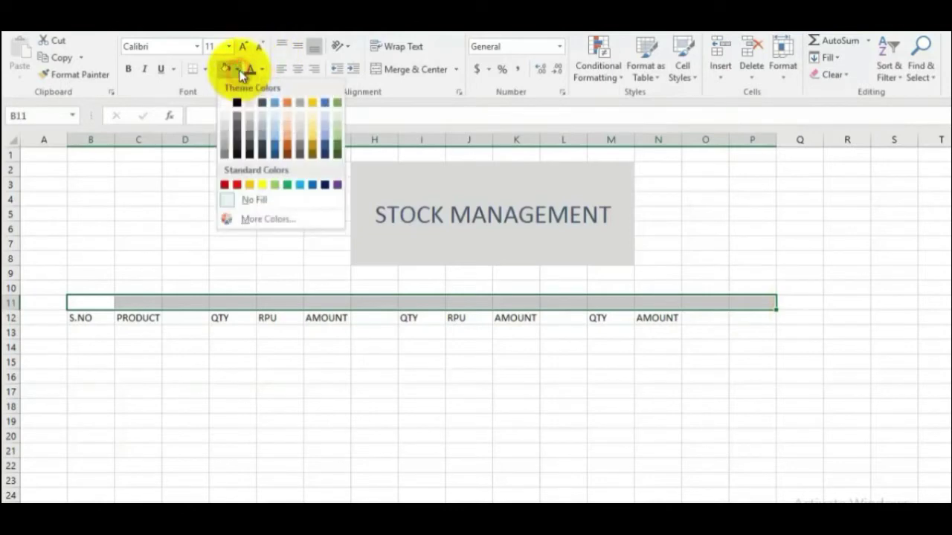
click(252, 185)
click(316, 449)
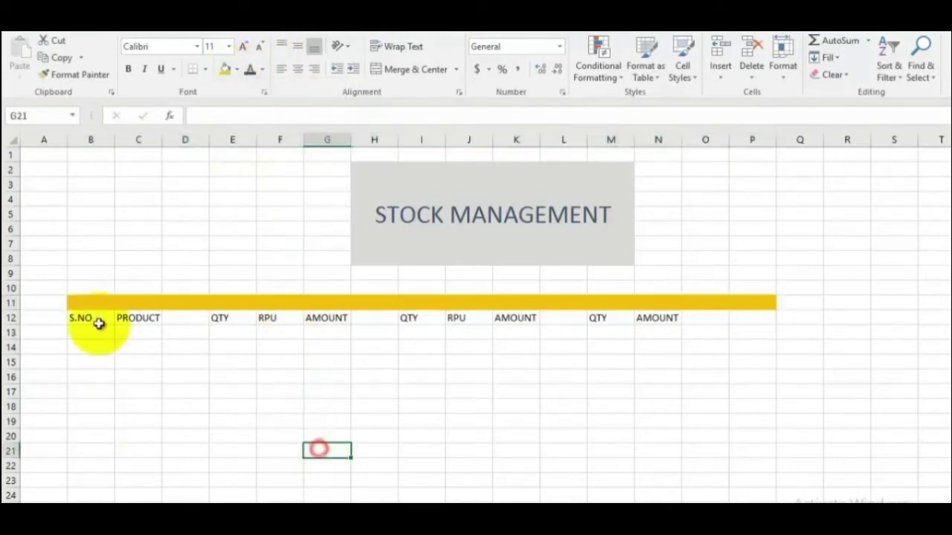
drag(84, 315, 279, 319)
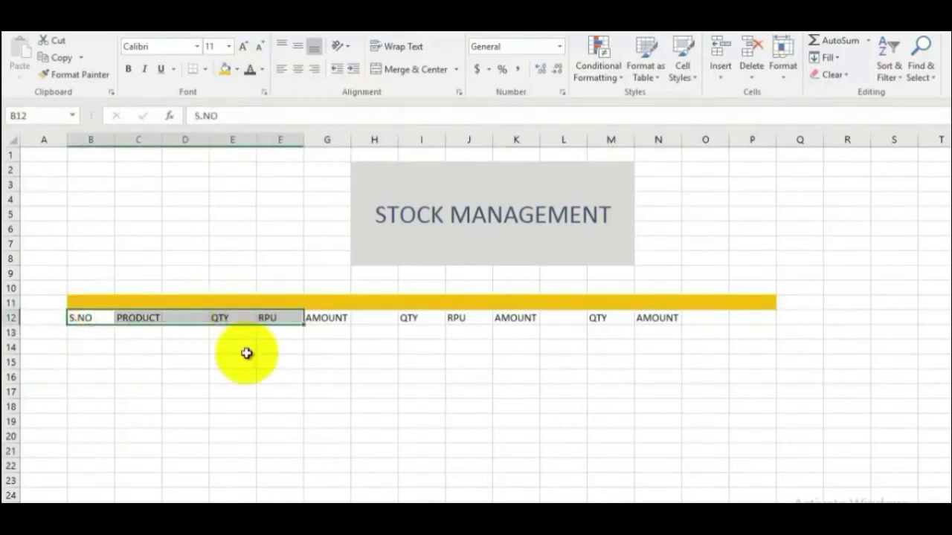
click(242, 423)
drag(222, 300, 325, 301)
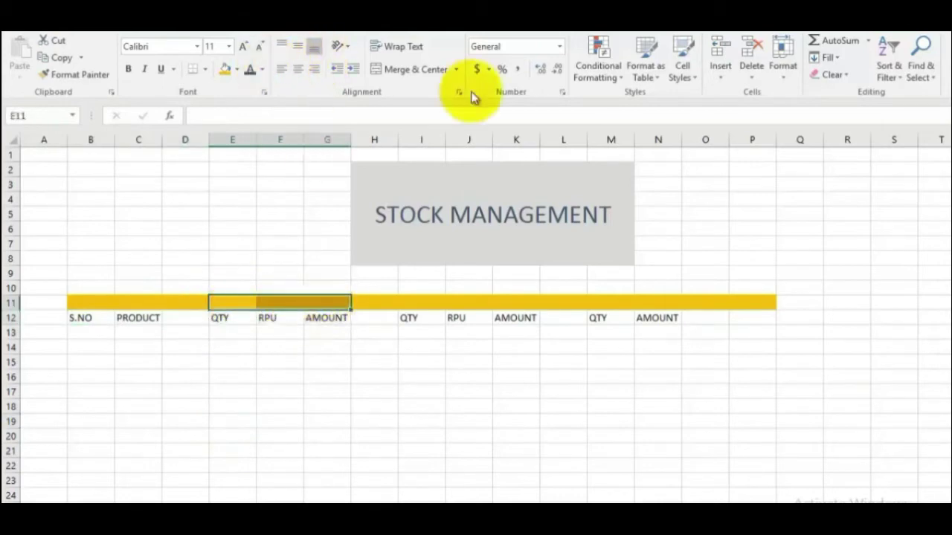
- Merge E11:G11 into one centred cell and type the PURCHASE heading
click(409, 70)
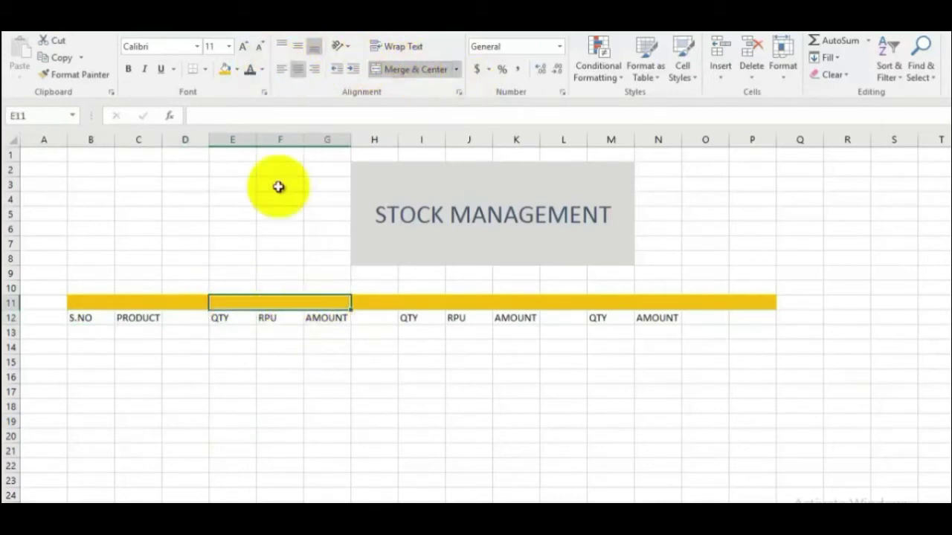
click(279, 406)
click(260, 299)
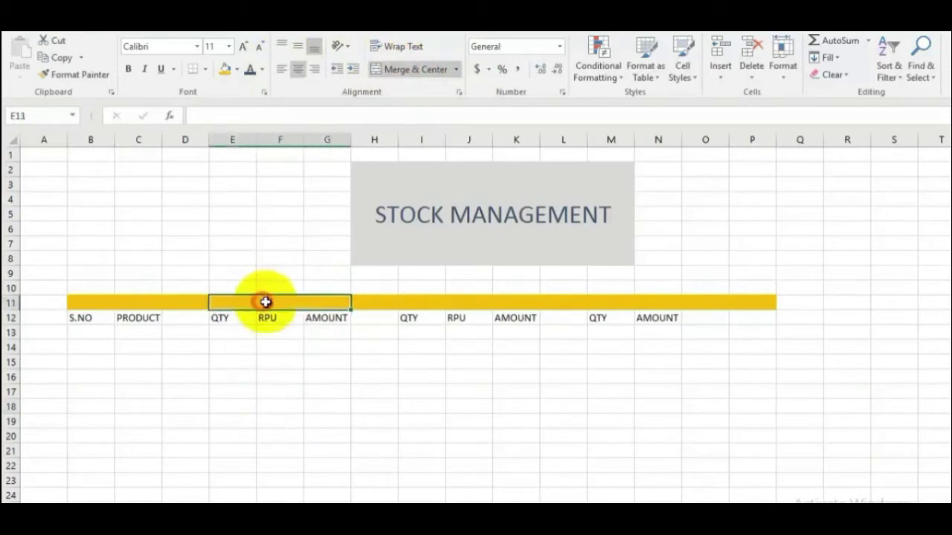
text(PURCHASE)
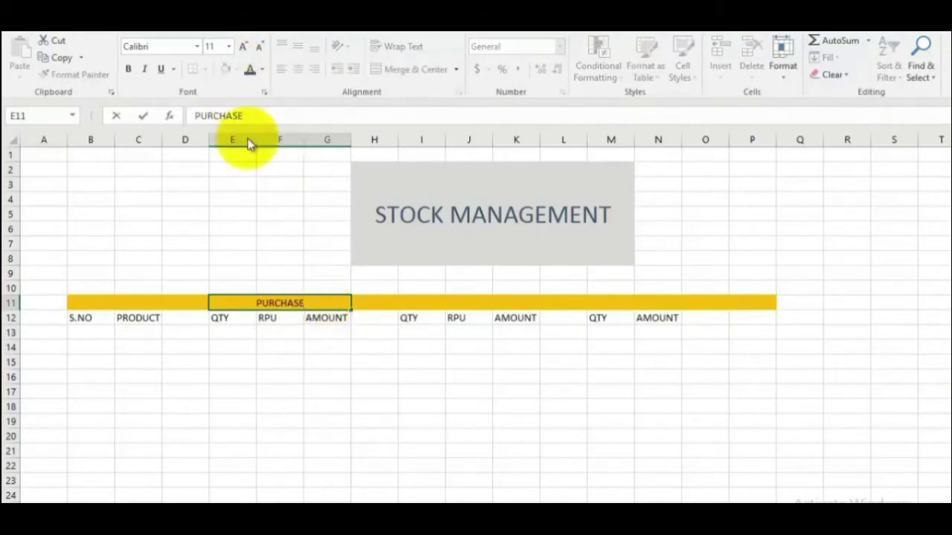
click(321, 368)
- Give the PURCHASE heading a yellow fill
click(272, 303)
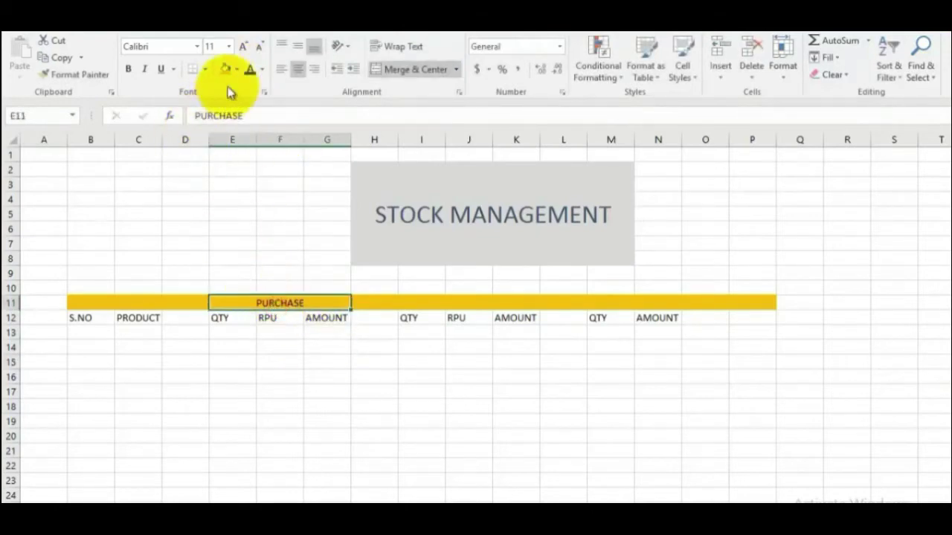
click(237, 69)
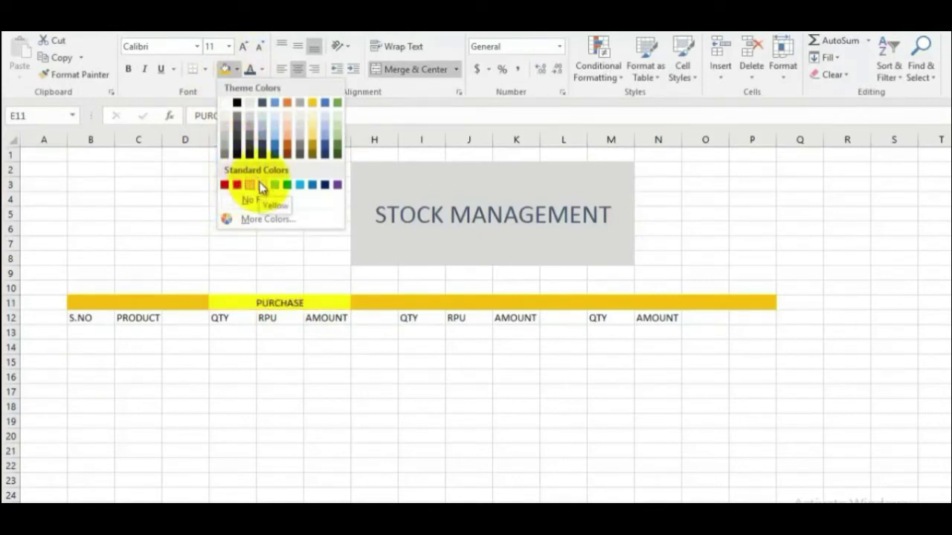
click(354, 425)
click(518, 411)
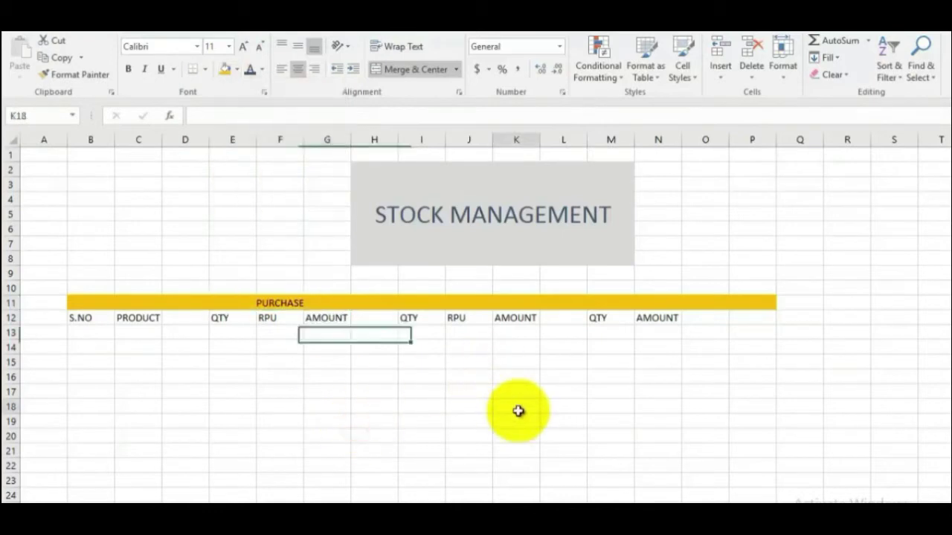
click(252, 300)
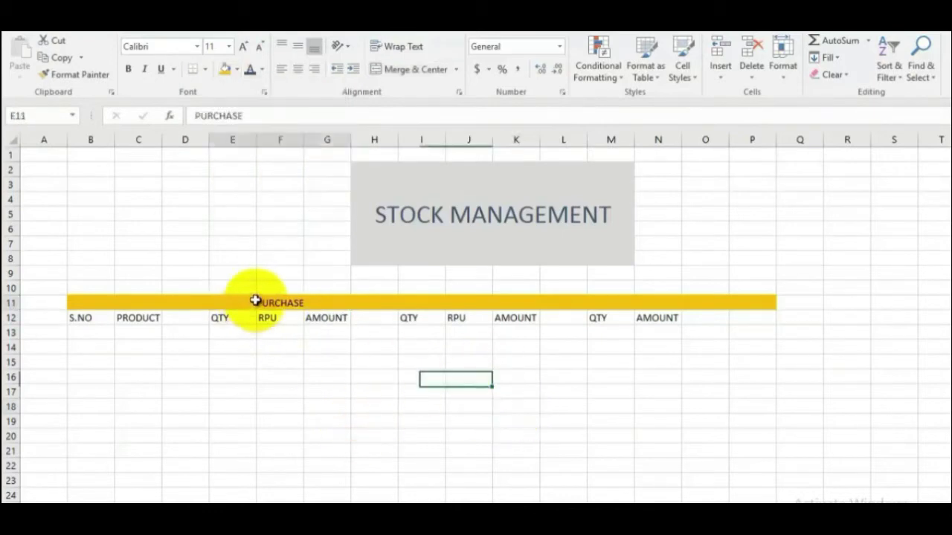
click(236, 69)
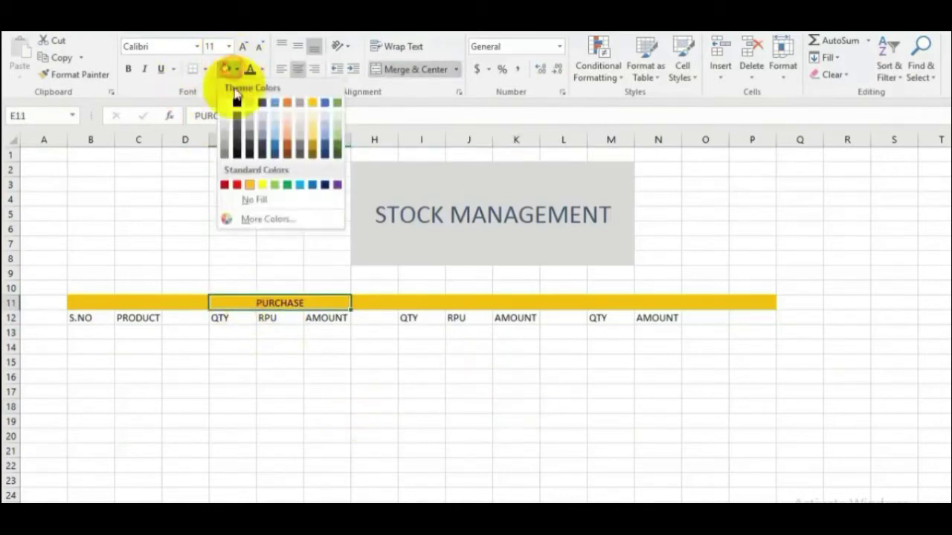
click(266, 184)
click(280, 452)
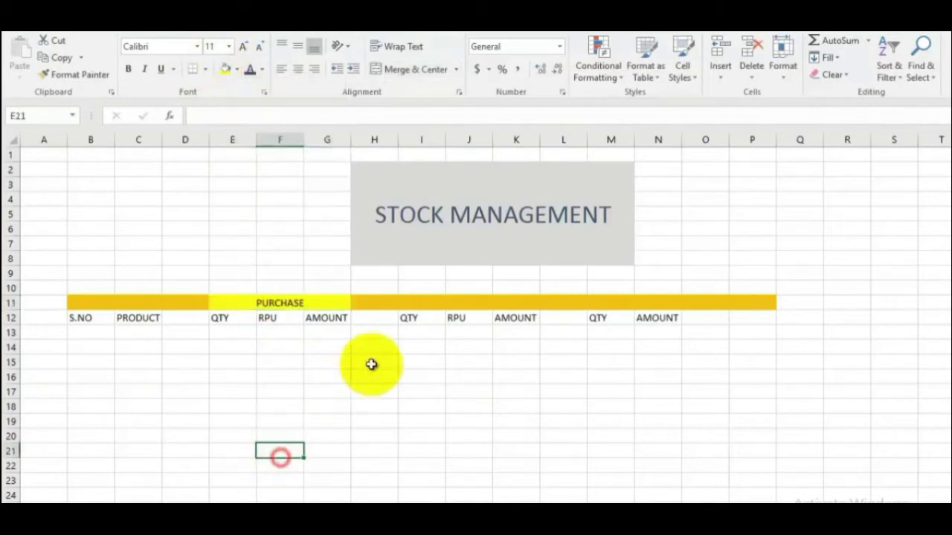
drag(415, 303, 529, 305)
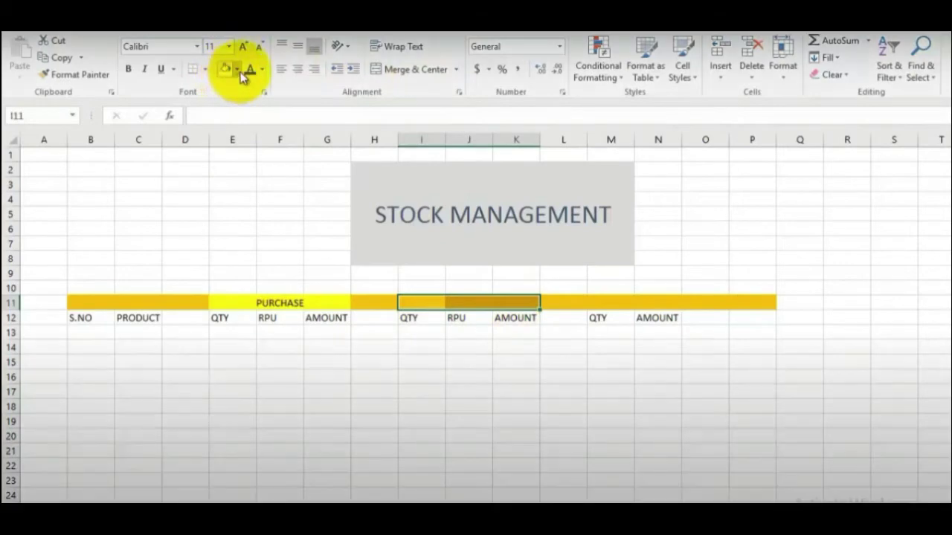
click(237, 71)
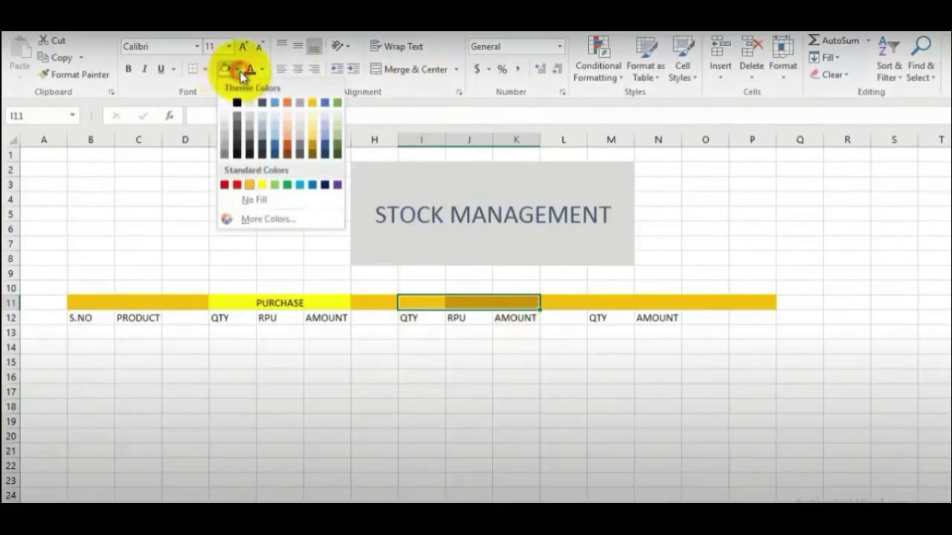
click(282, 388)
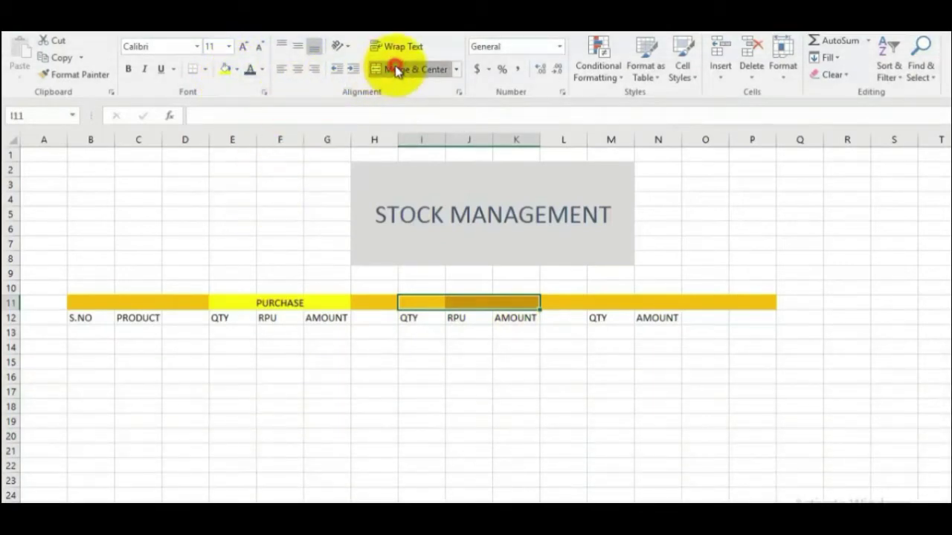
- Merge I11:K11, fill it yellow and label it SALE
click(397, 69)
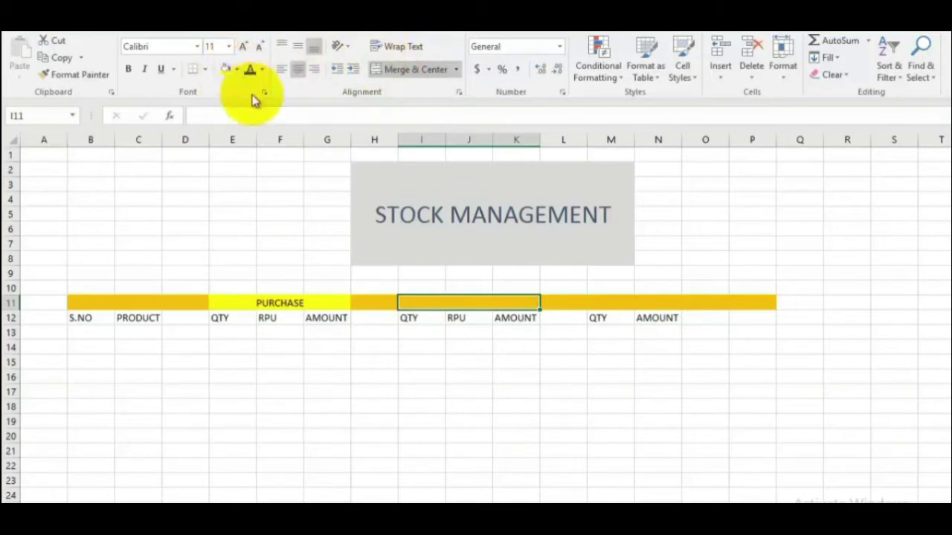
click(237, 69)
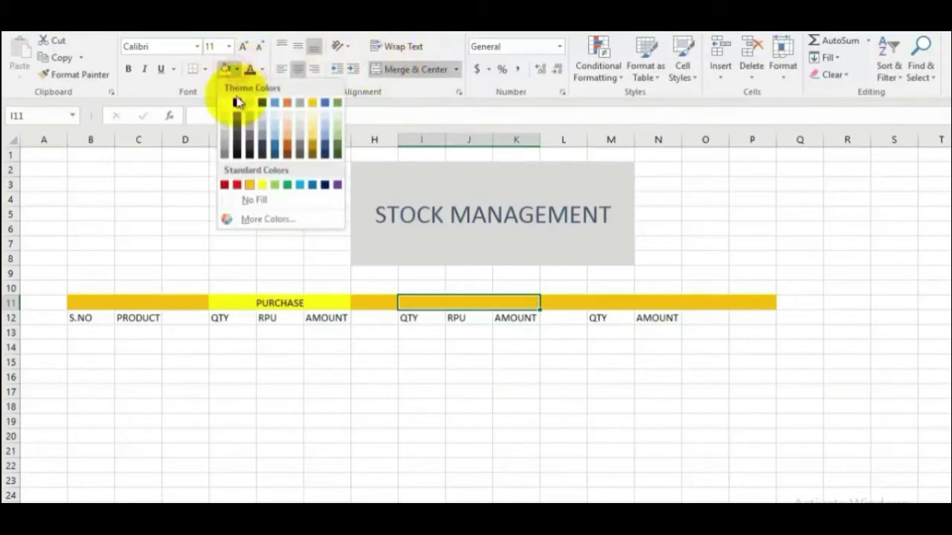
click(261, 184)
click(355, 452)
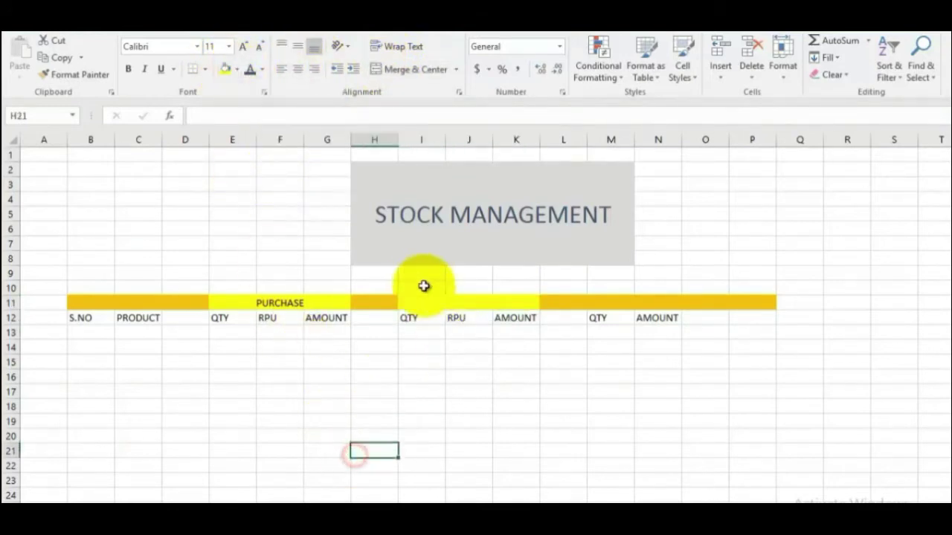
click(431, 303)
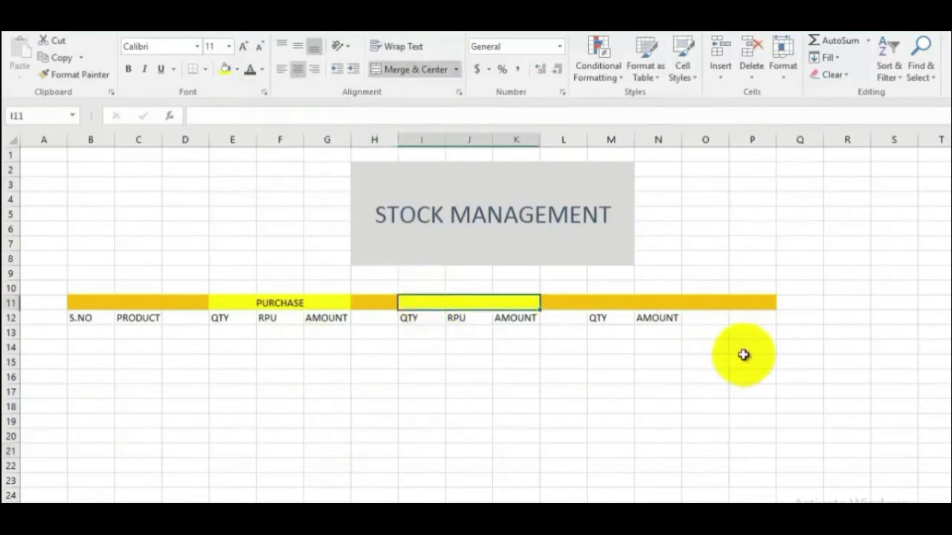
text(SALE)
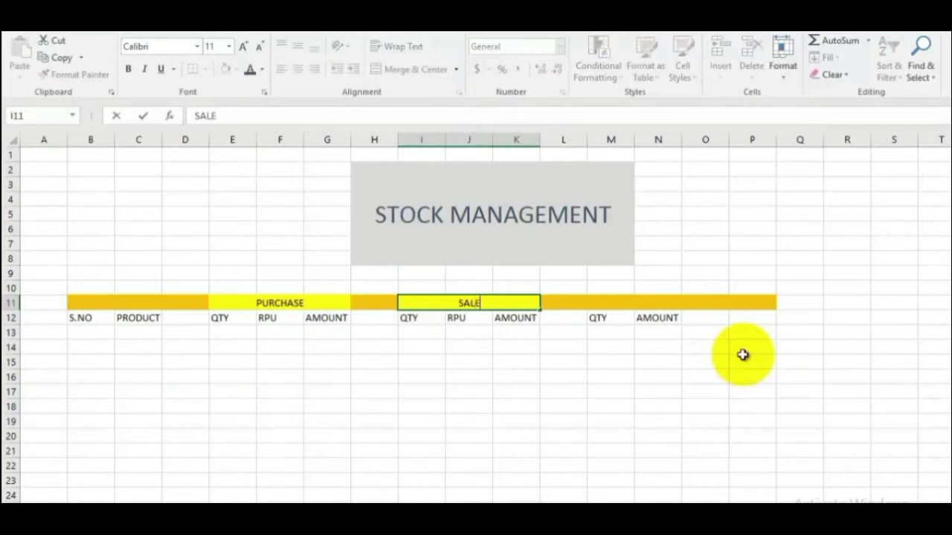
click(672, 434)
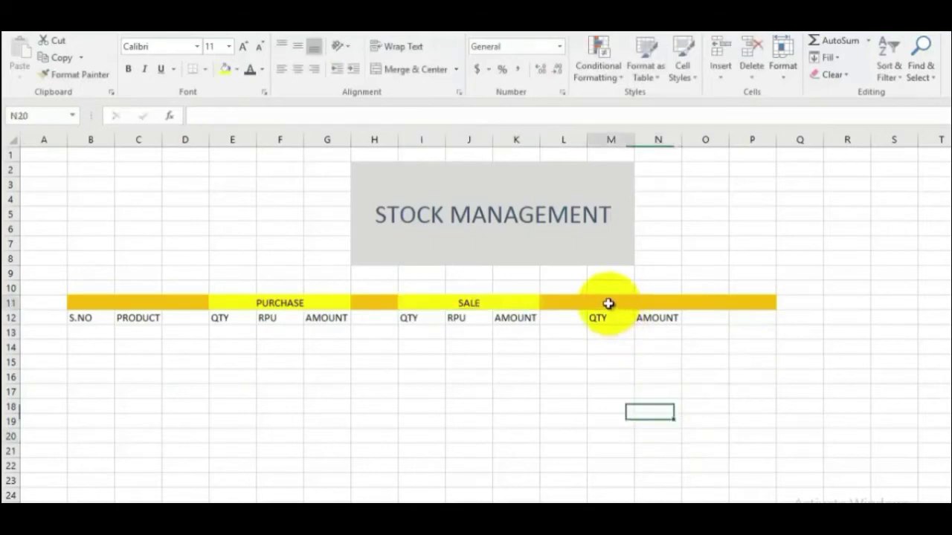
- Merge M11:N11, fill it yellow and label it CLOSING STOCK
drag(608, 302, 655, 298)
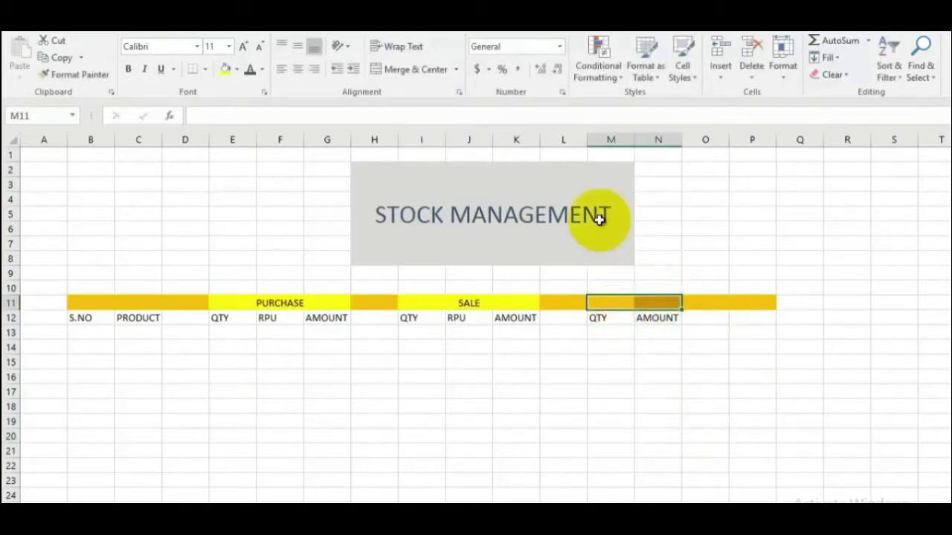
click(386, 70)
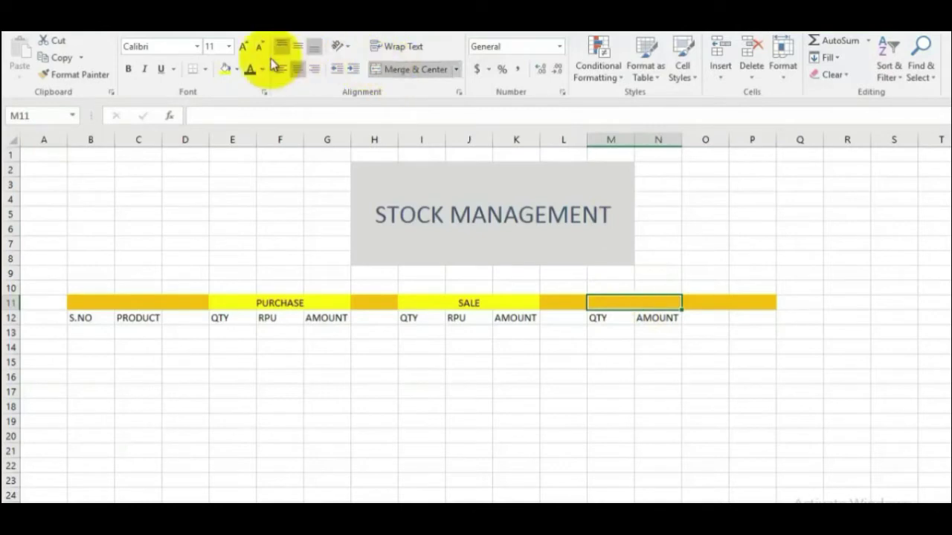
click(238, 69)
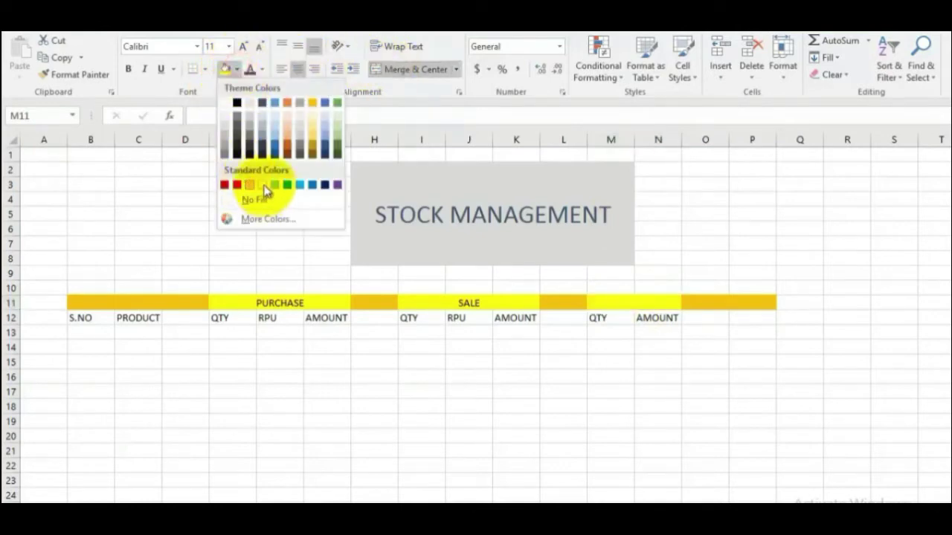
click(262, 184)
click(494, 414)
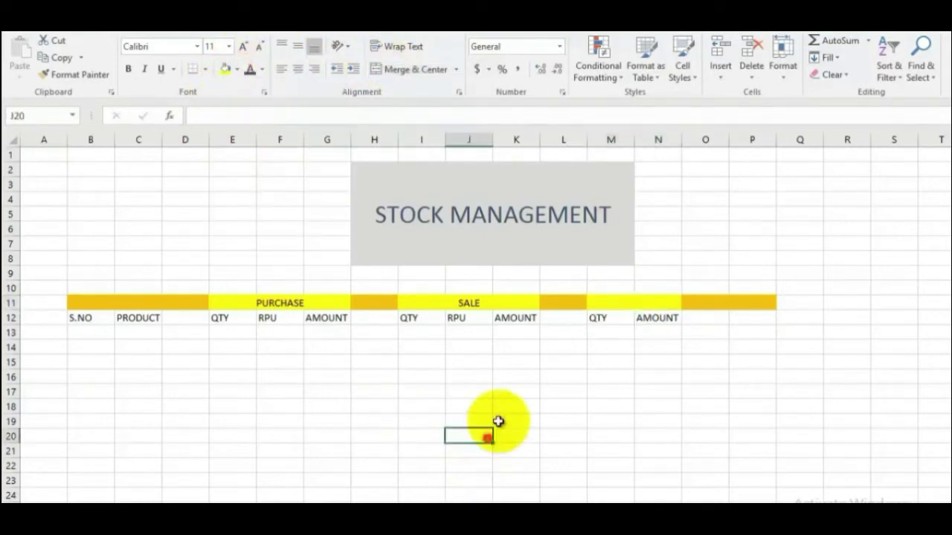
click(640, 301)
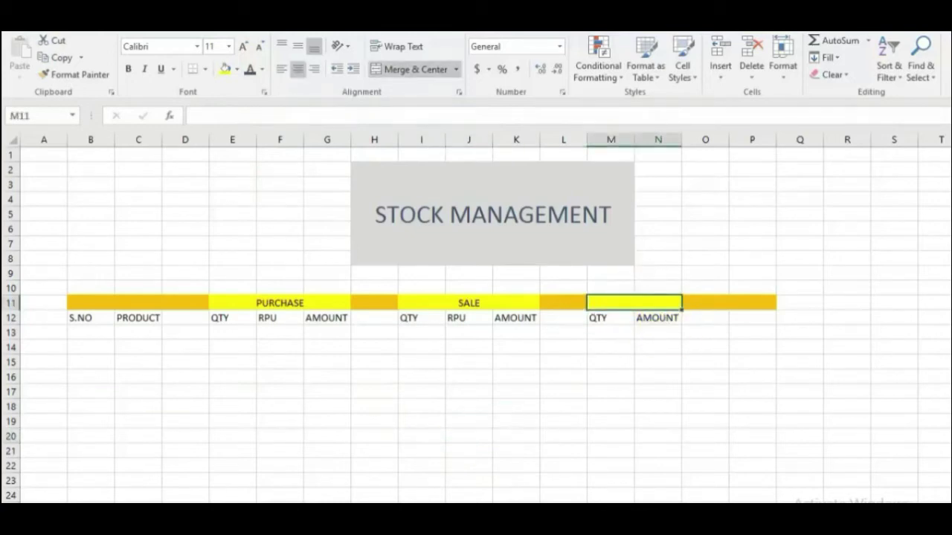
text(CLOSING STOCK)
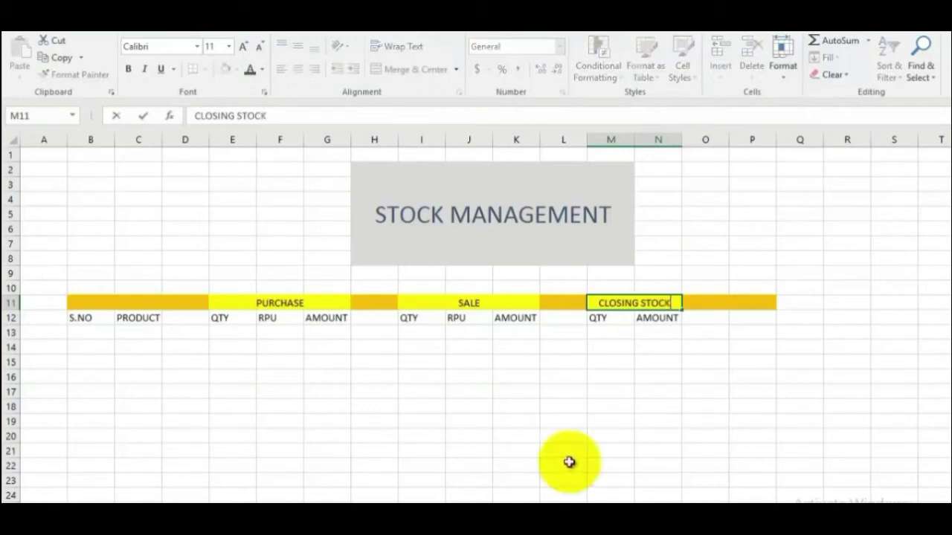
click(570, 459)
click(138, 421)
- Fill the header row B12:P12 light grey
drag(72, 313, 773, 317)
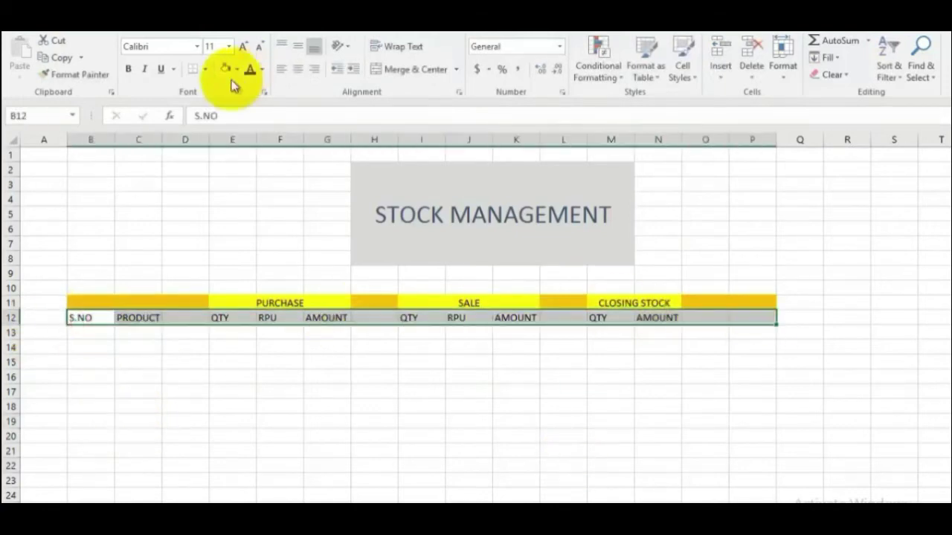
click(237, 69)
click(225, 129)
click(275, 407)
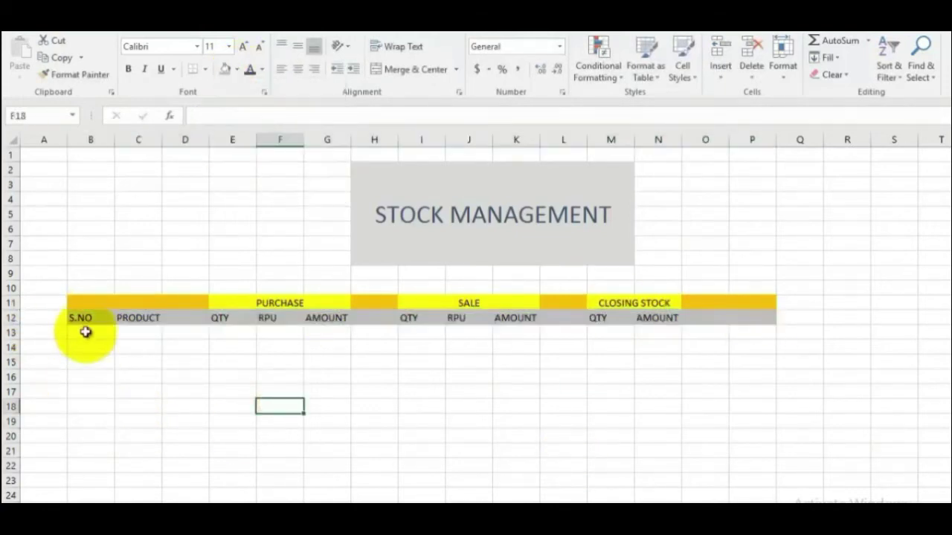
- Number B13:B16 from 1 to 4 and enter MONITOR, UPS, CPU, KEYBOARD in C13:C16
click(85, 332)
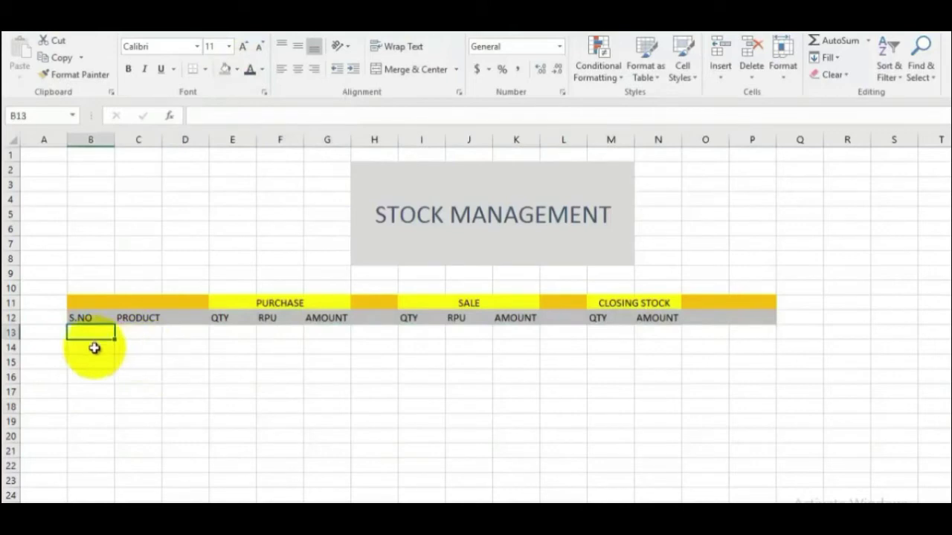
text(1)
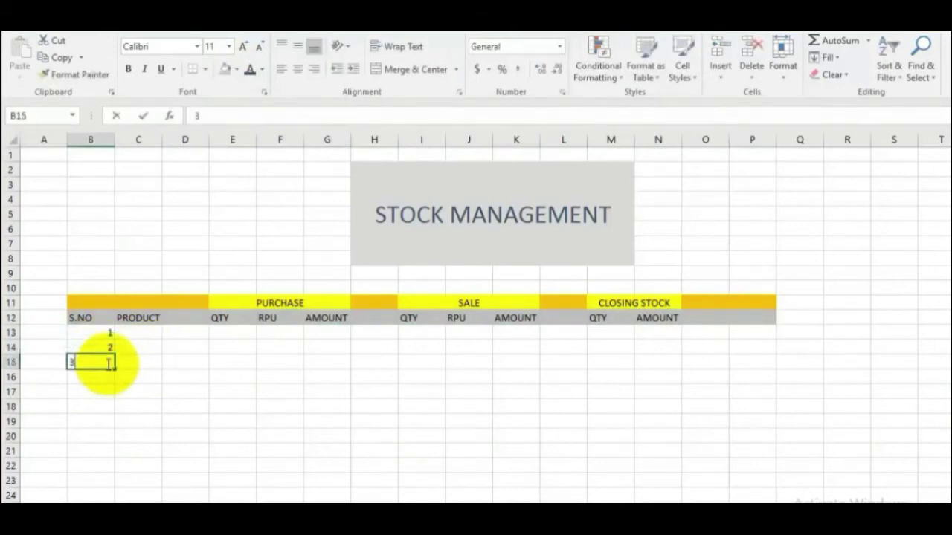
drag(115, 340, 112, 381)
click(136, 334)
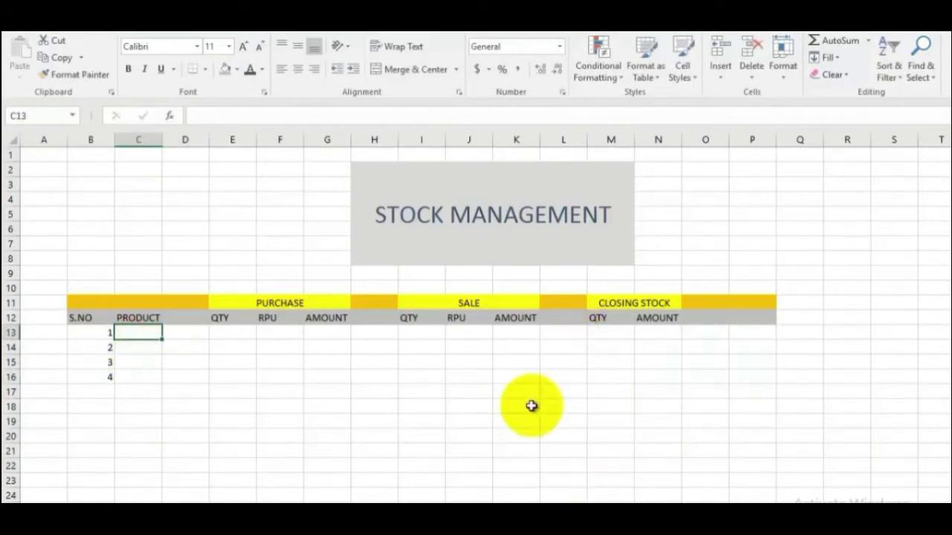
text(C)
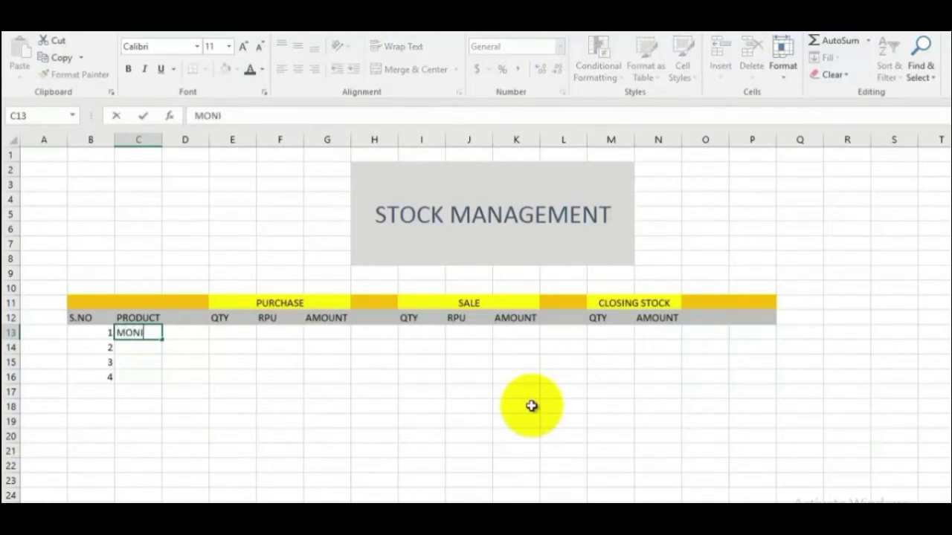
text(TOR UPS CPU KEYBOA)
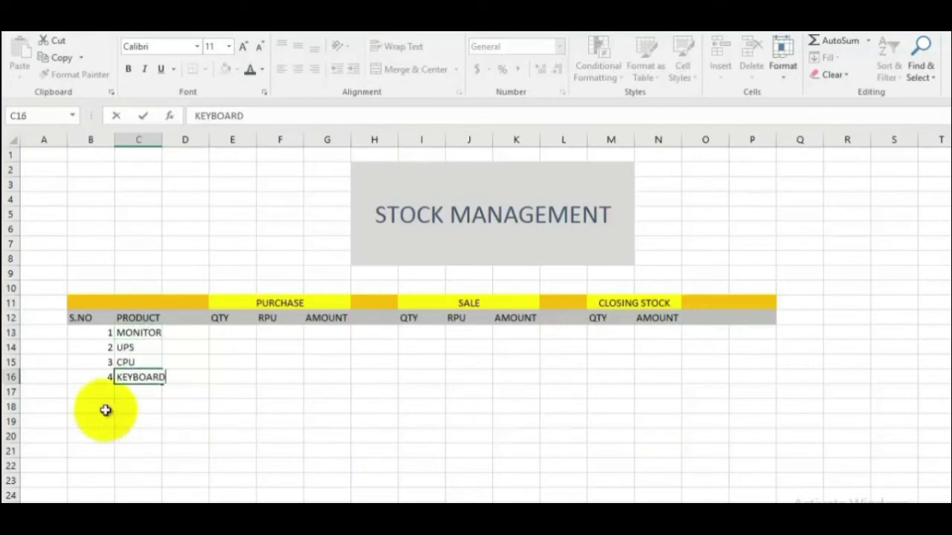
click(248, 482)
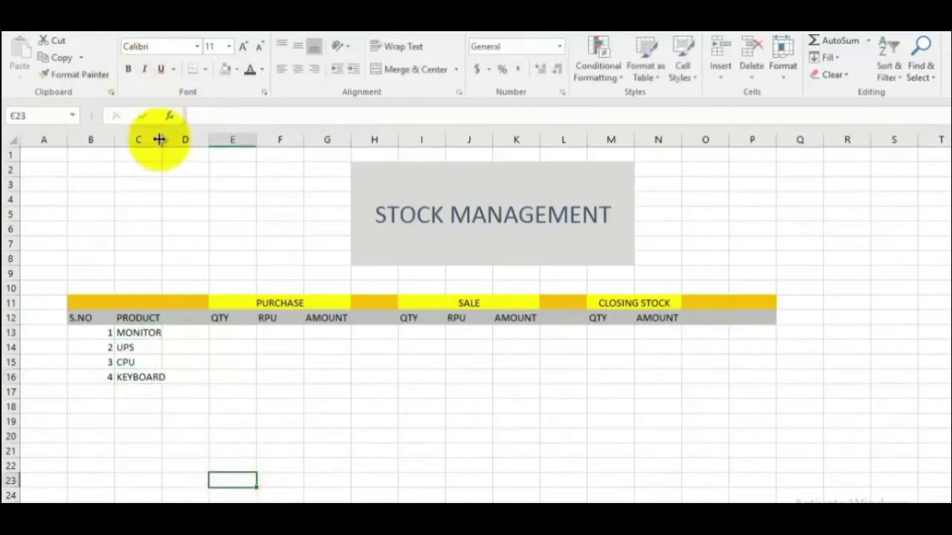
- Widen column C and enter MONITOR's purchase quantity 50 and rate 2600
drag(163, 138, 174, 137)
click(269, 420)
click(231, 331)
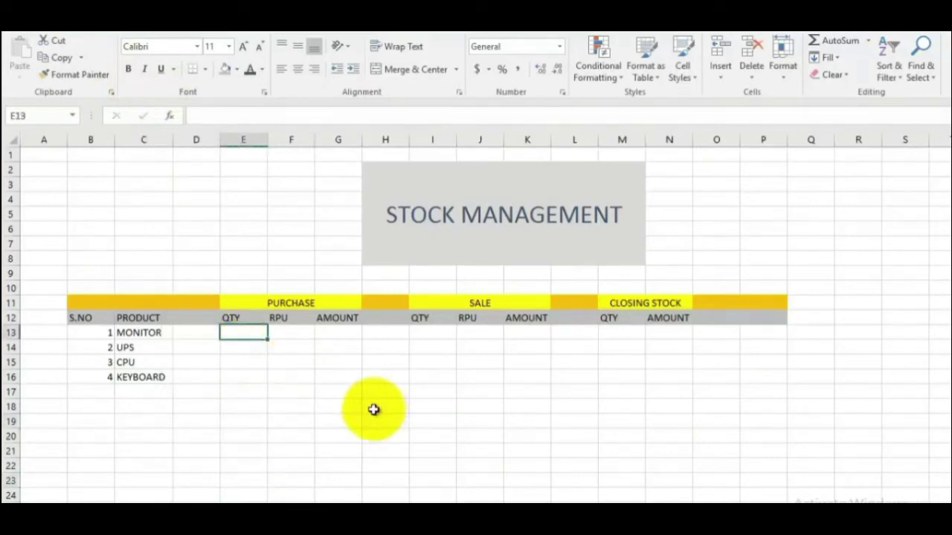
text(50)
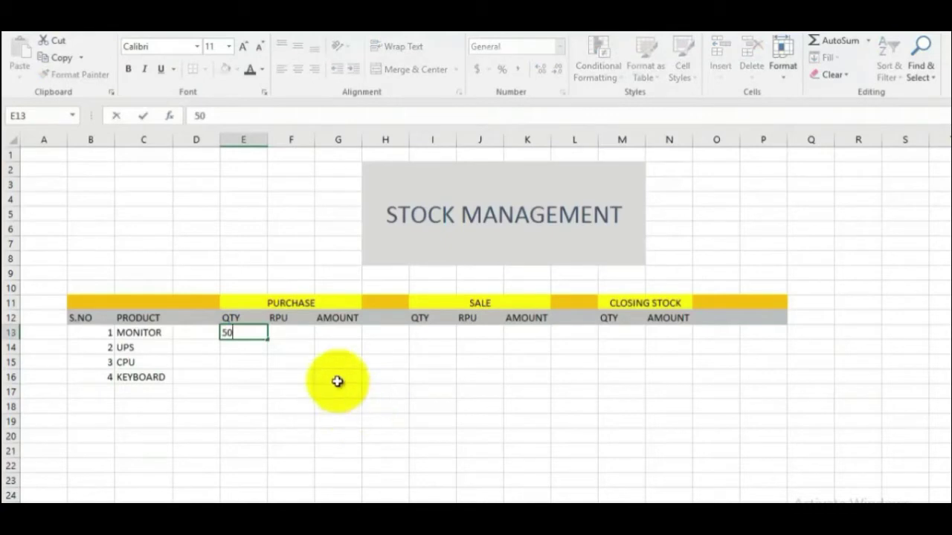
click(336, 378)
click(297, 330)
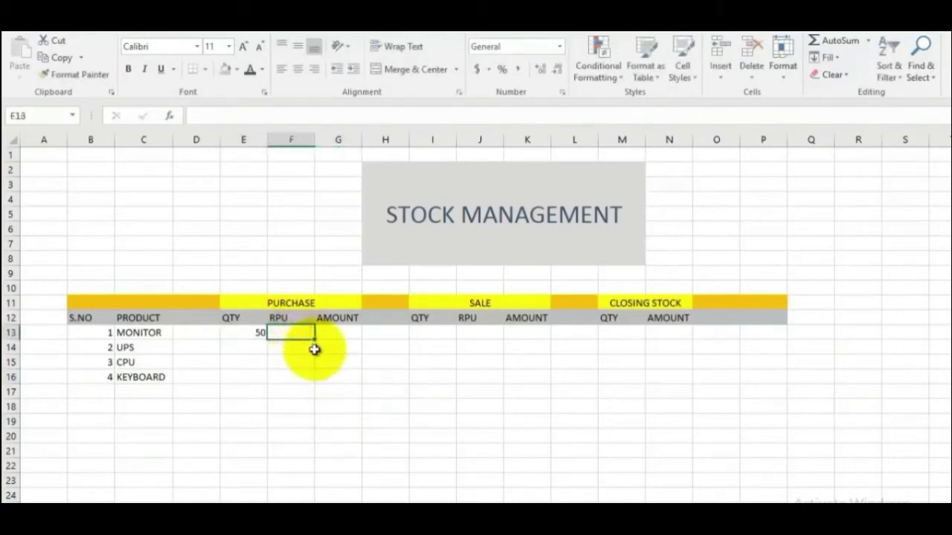
text(2600)
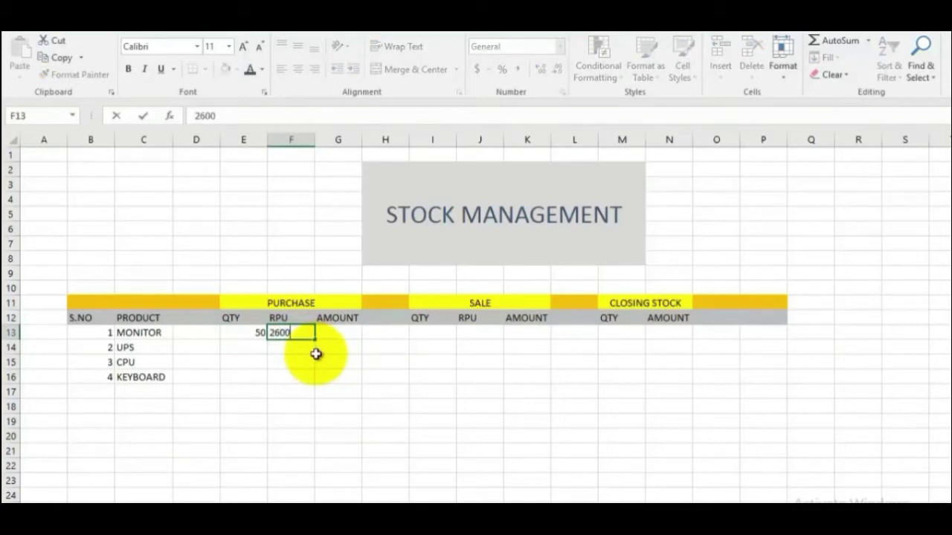
click(334, 363)
- Enter the formula =E13*F13 in G13 for MONITOR's purchase amount
click(335, 332)
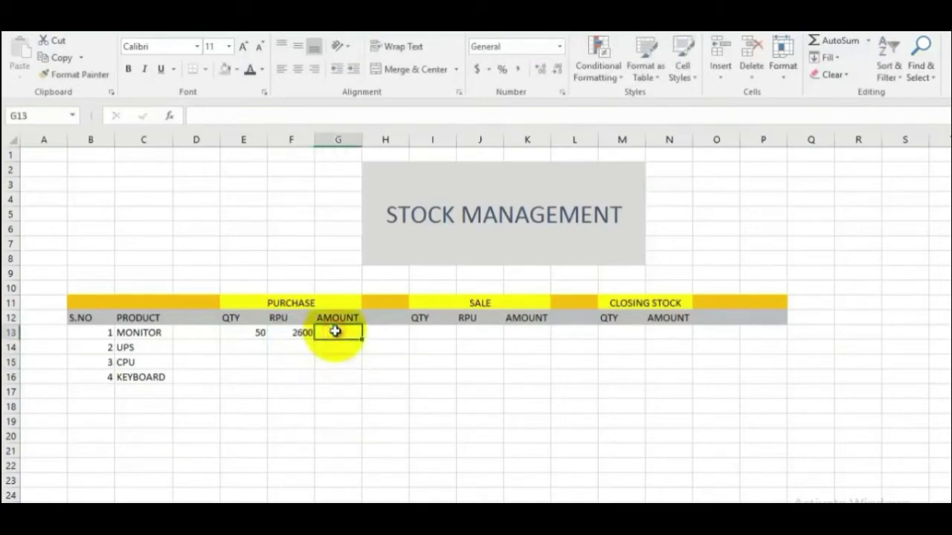
text(=)
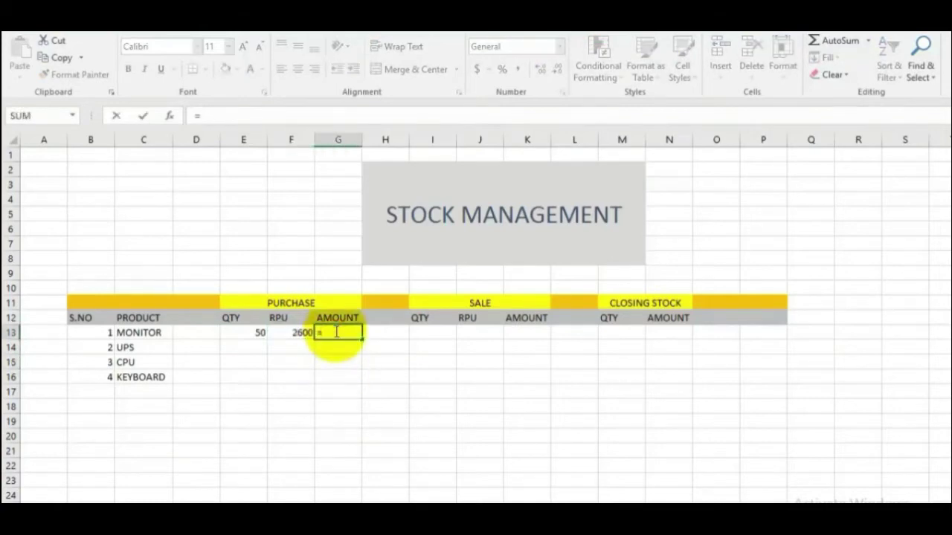
click(252, 332)
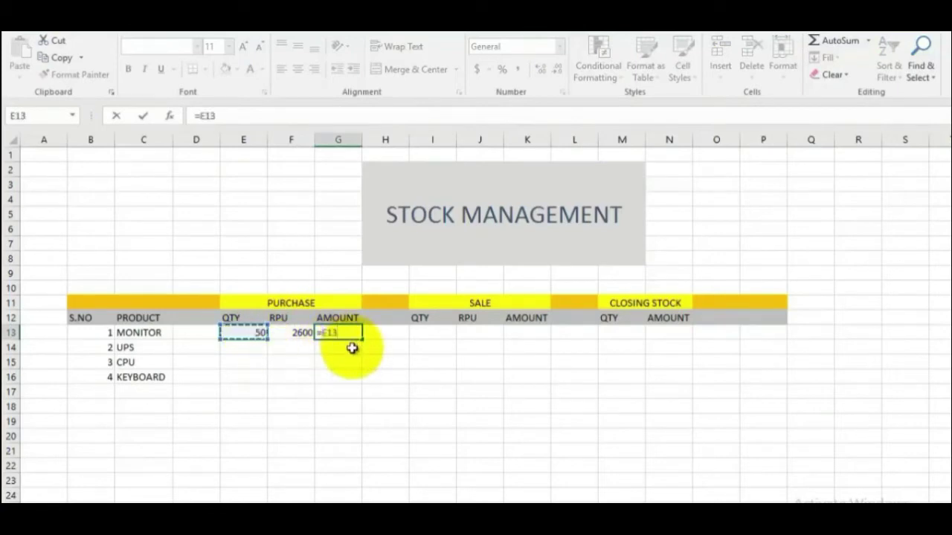
text(*)
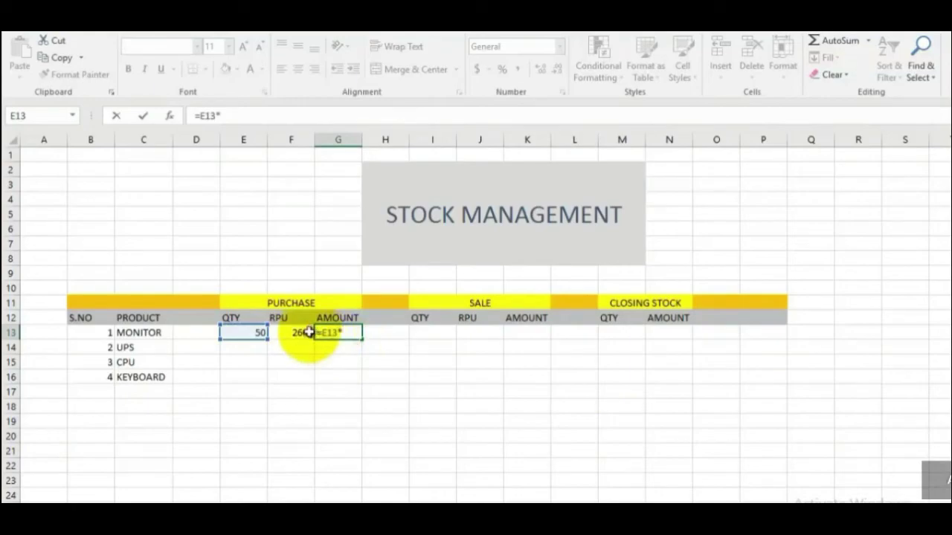
click(307, 332)
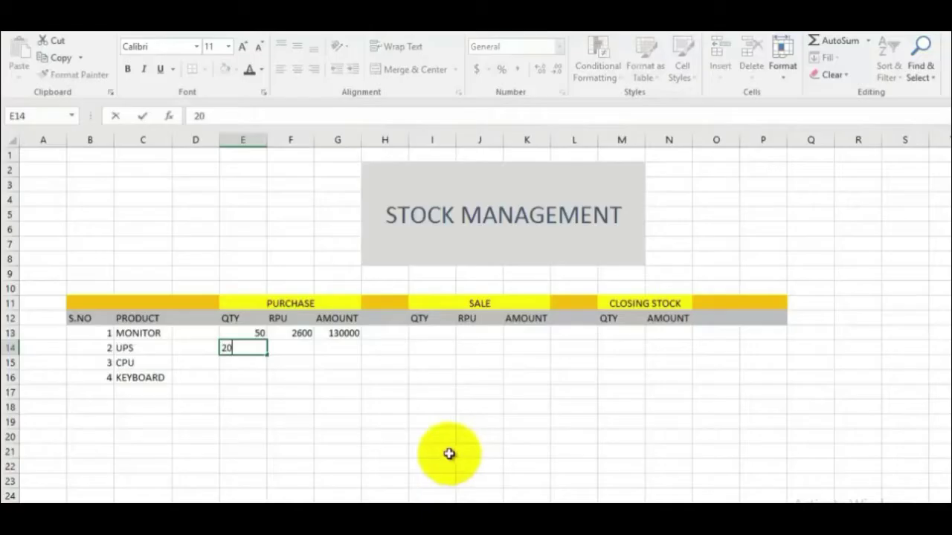
- Complete the UPS purchase row: quantity 20, rate 3000, amount =E14*F14
click(389, 434)
click(287, 347)
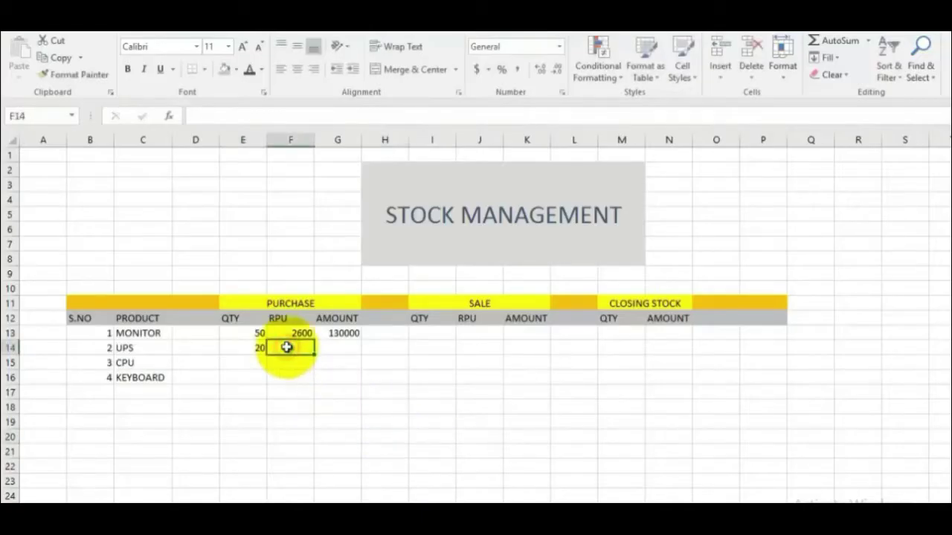
text(3000)
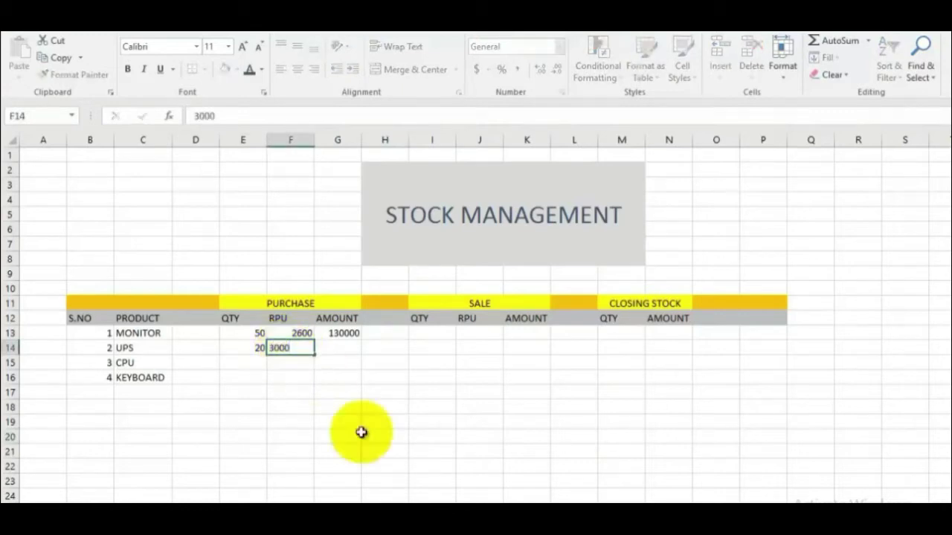
click(356, 433)
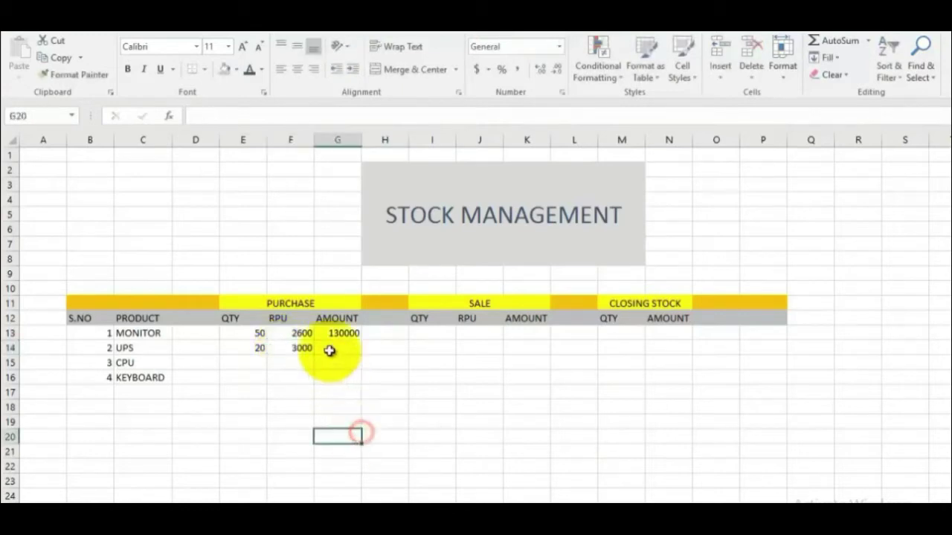
click(328, 346)
text(=)
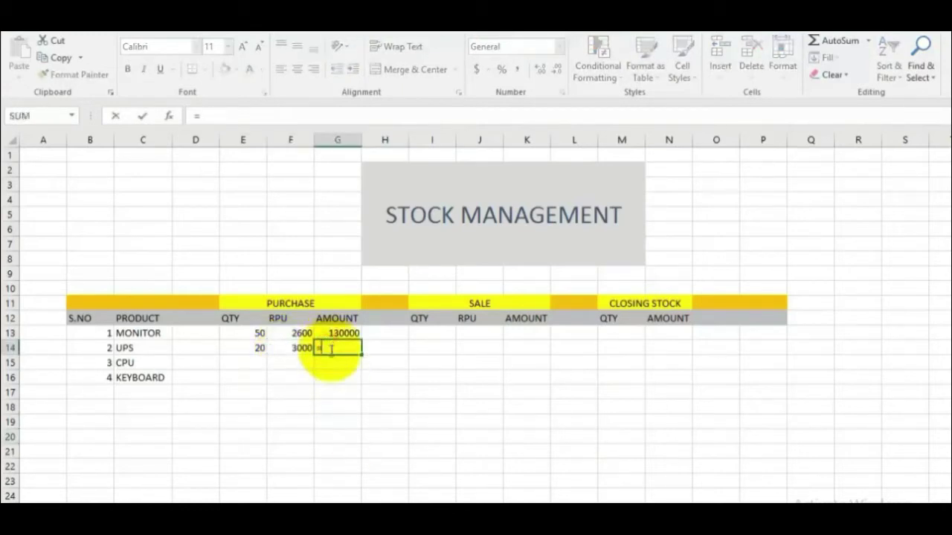
click(250, 347)
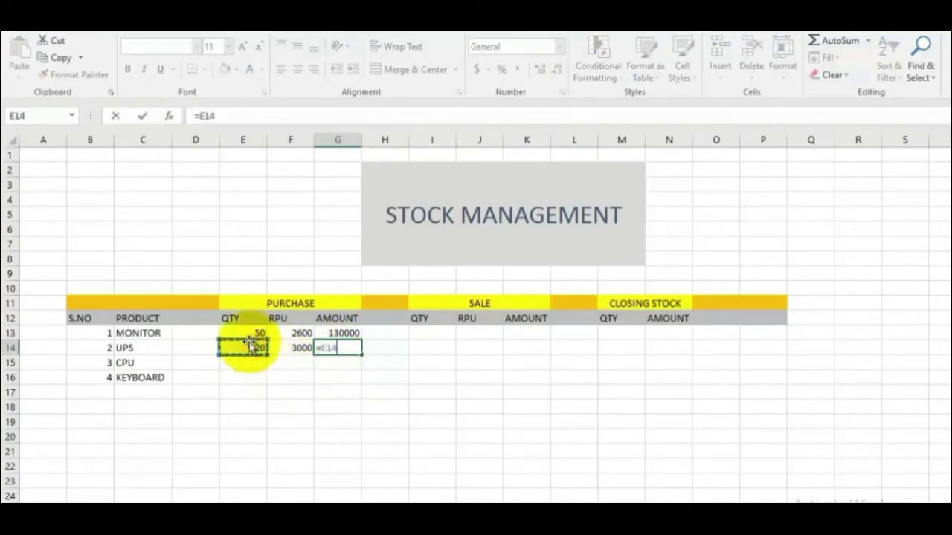
text(*)
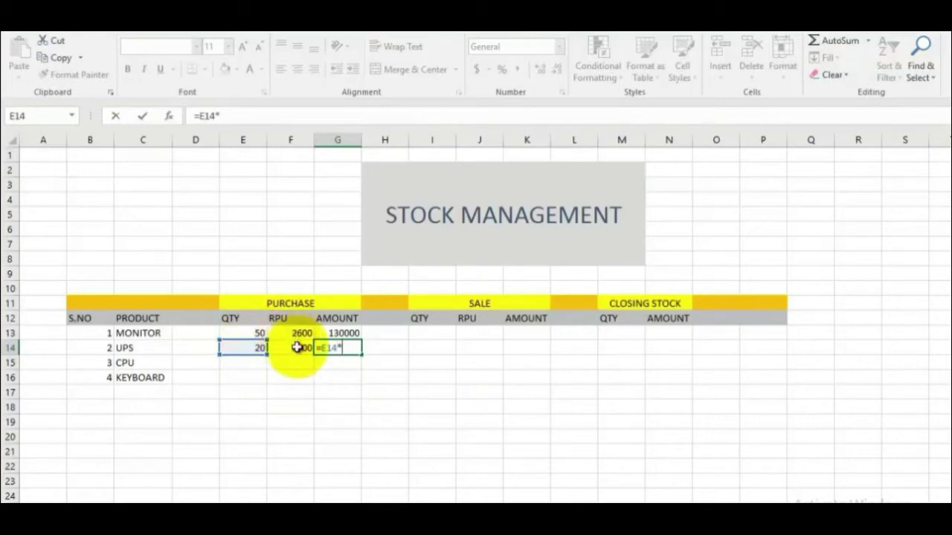
click(298, 347)
key(Return)
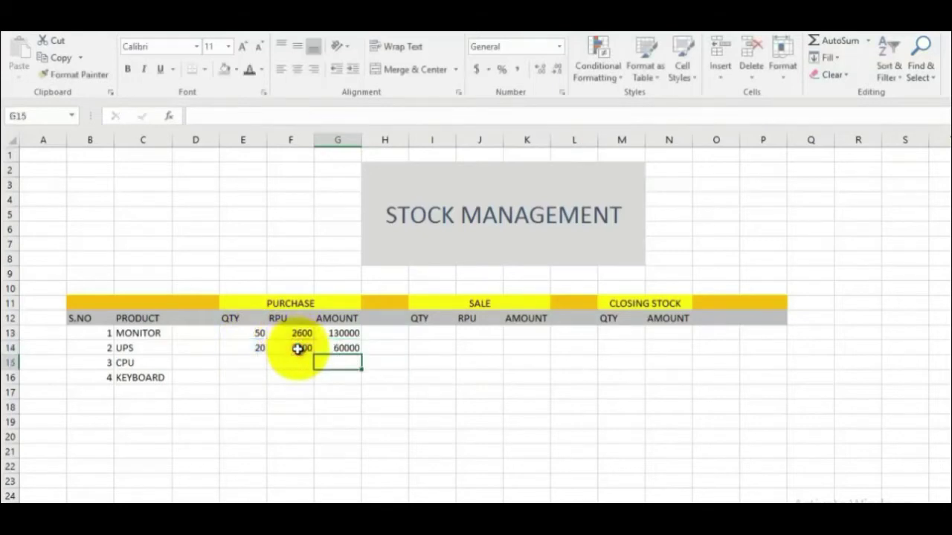
- Enter CPU's purchase quantity 15 and rate 2500, and KEYBOARD's quantity 10 and rate 300
click(245, 362)
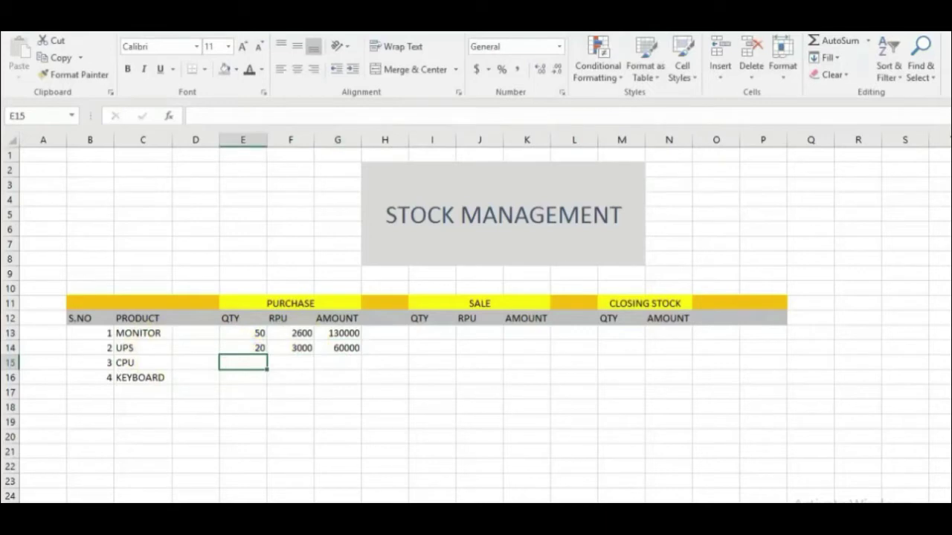
text(2)
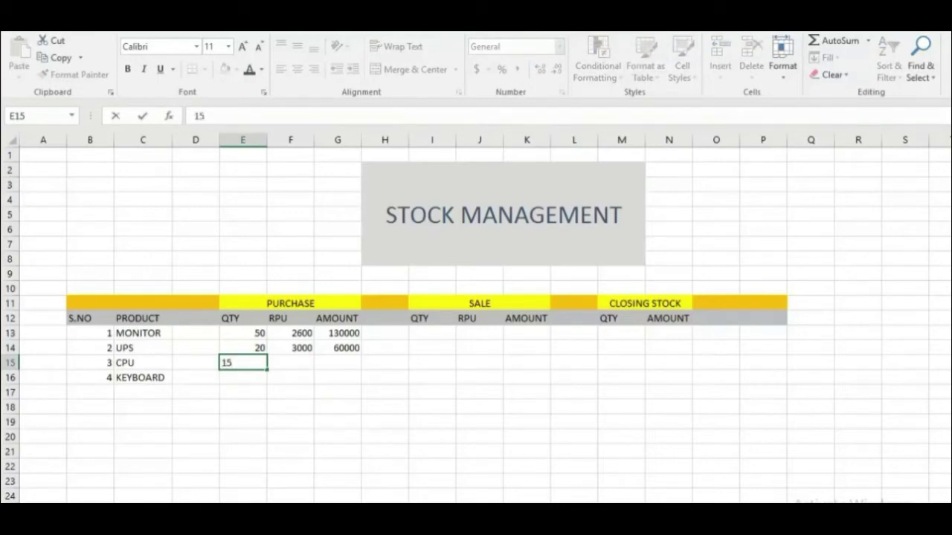
key(Tab)
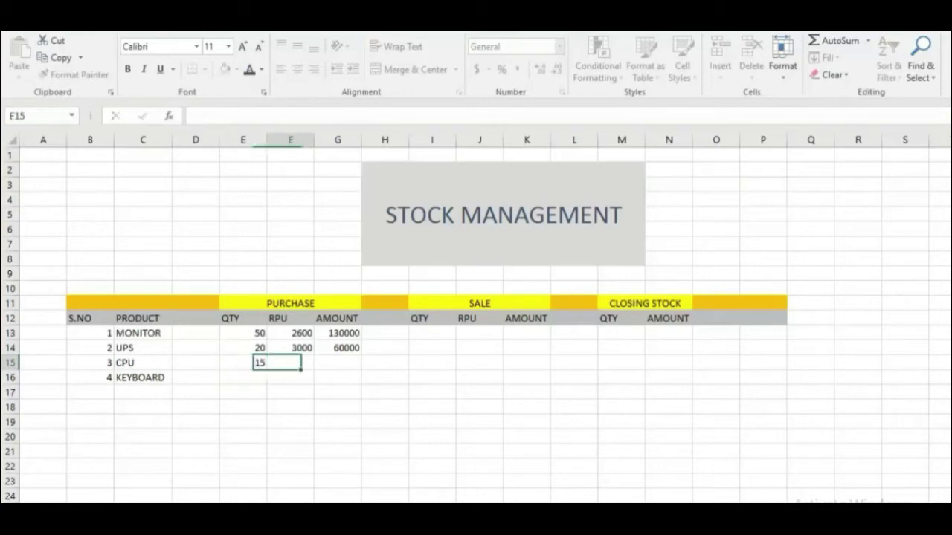
key(Tab)
click(290, 363)
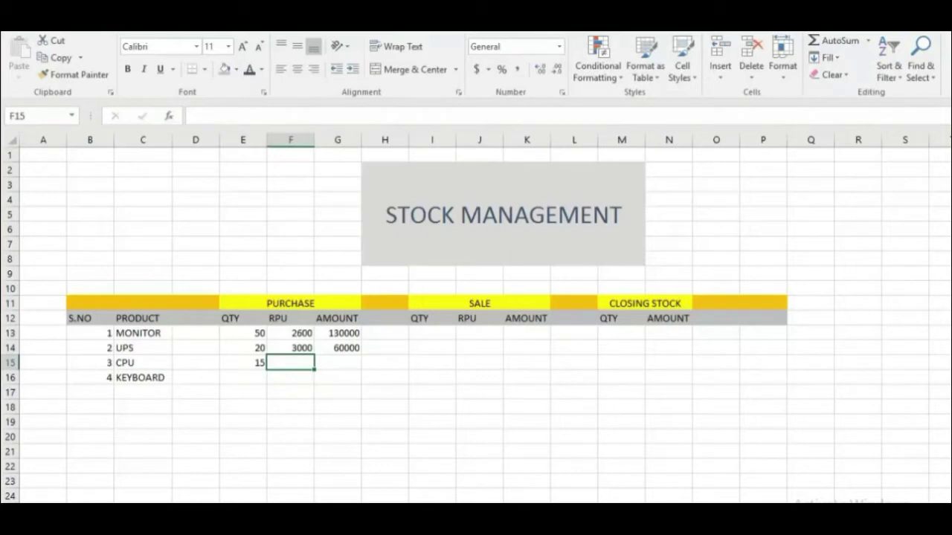
text(2500)
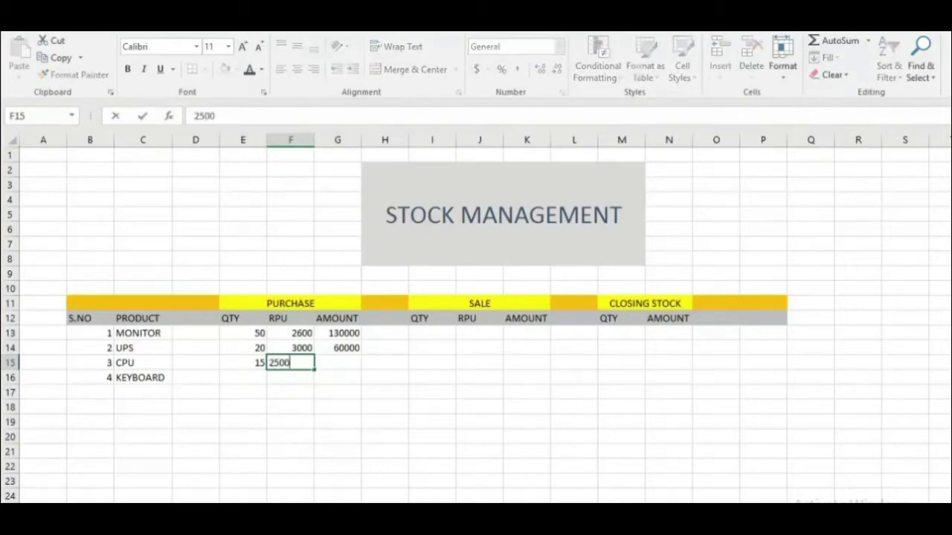
click(231, 377)
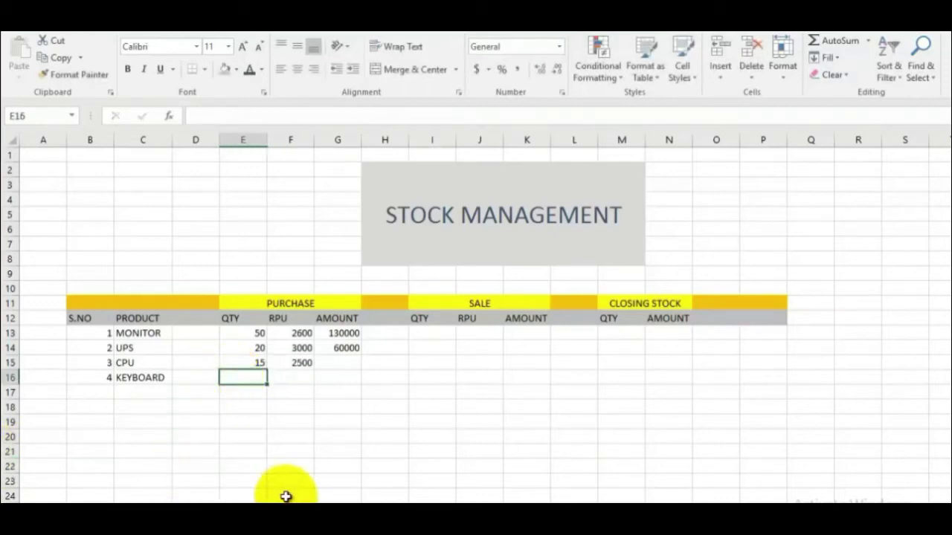
text(300)
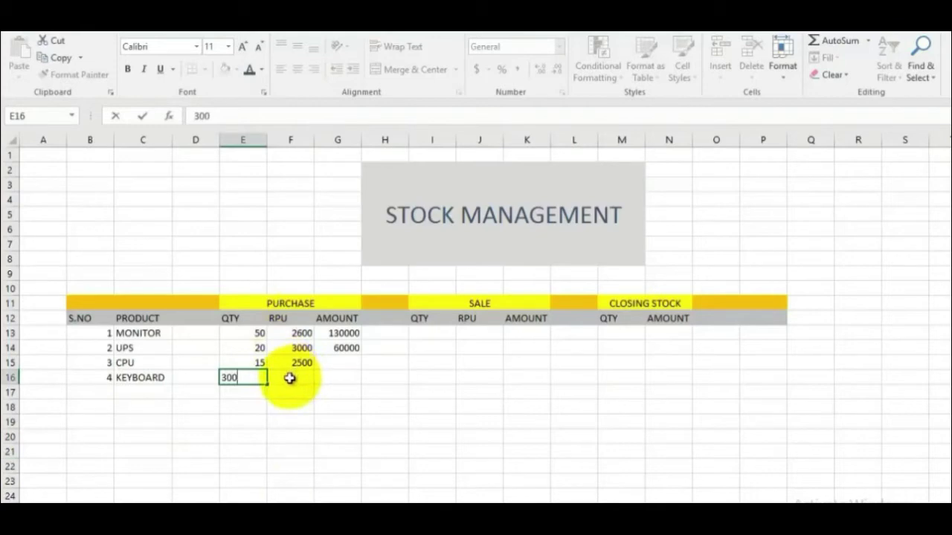
key(BackSpace)
key(BackSpace)
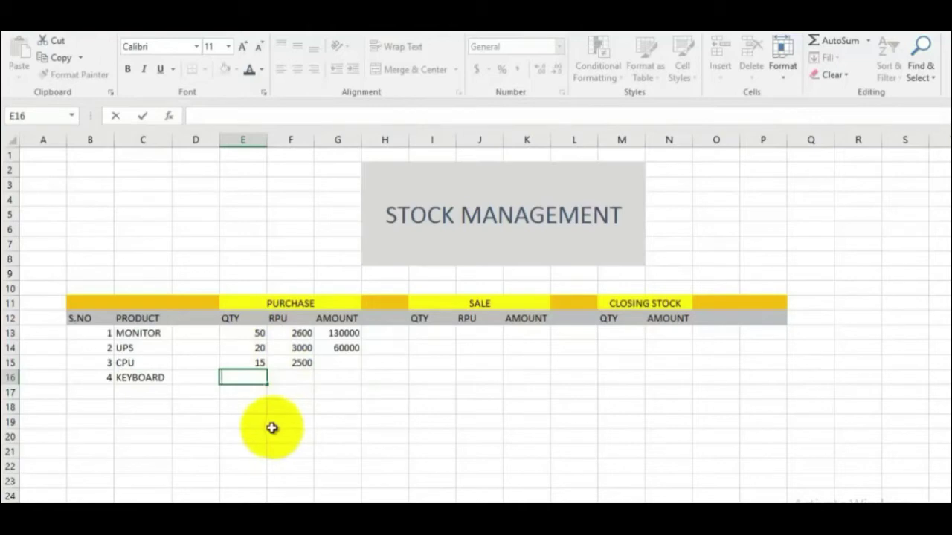
text(10)
click(288, 375)
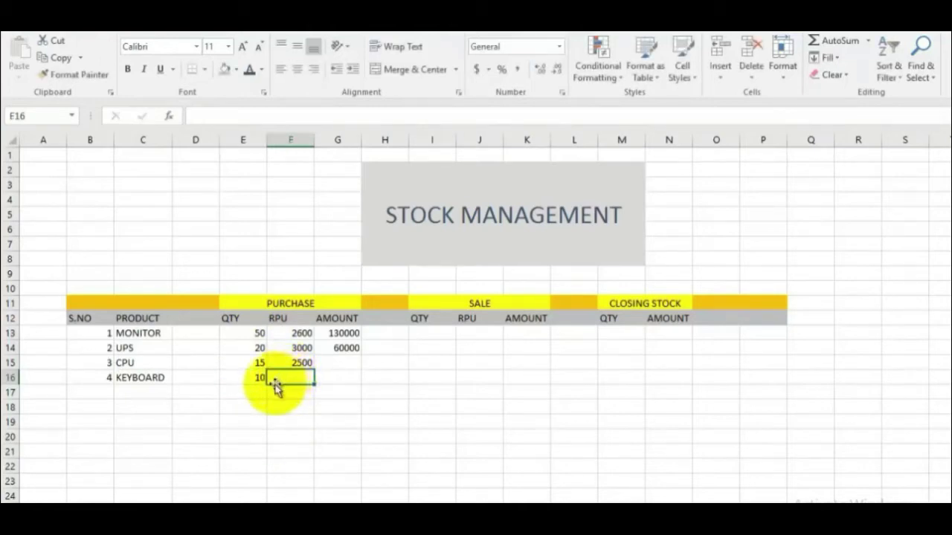
text(300)
- Copy the amount formula down G15:G16 to get 37500 and 3000
click(360, 352)
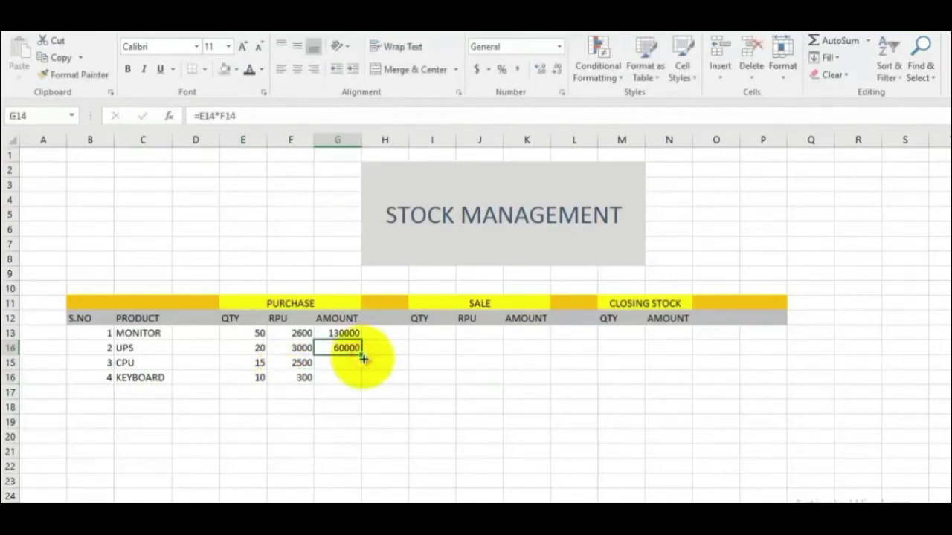
drag(363, 356, 362, 386)
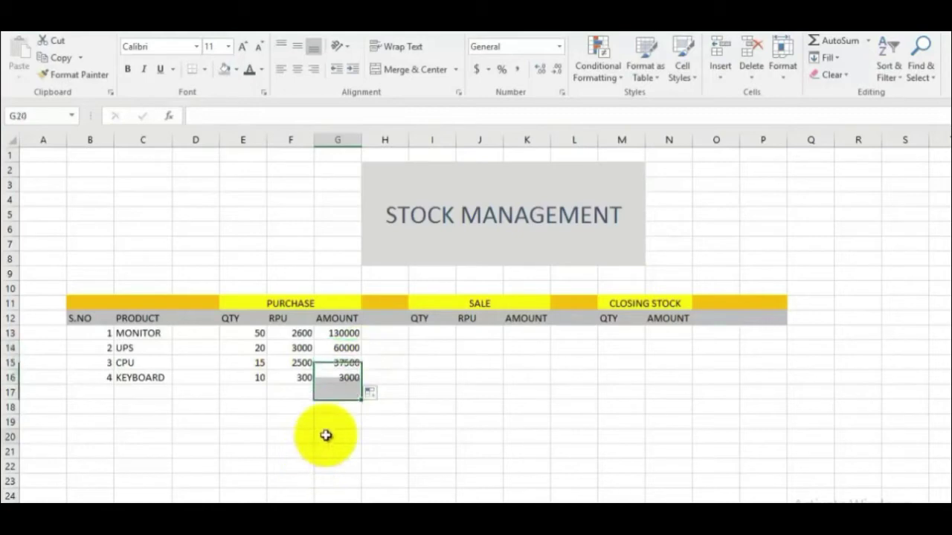
click(325, 438)
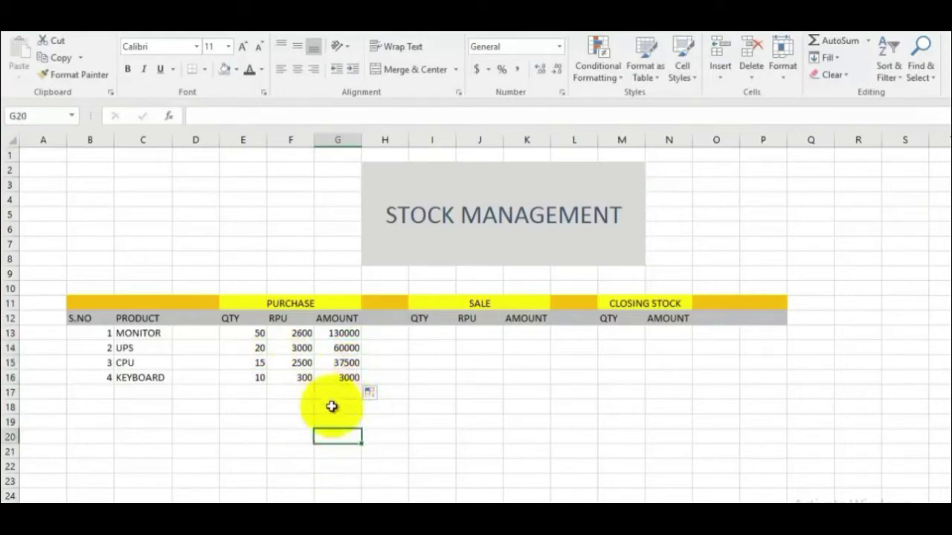
click(438, 339)
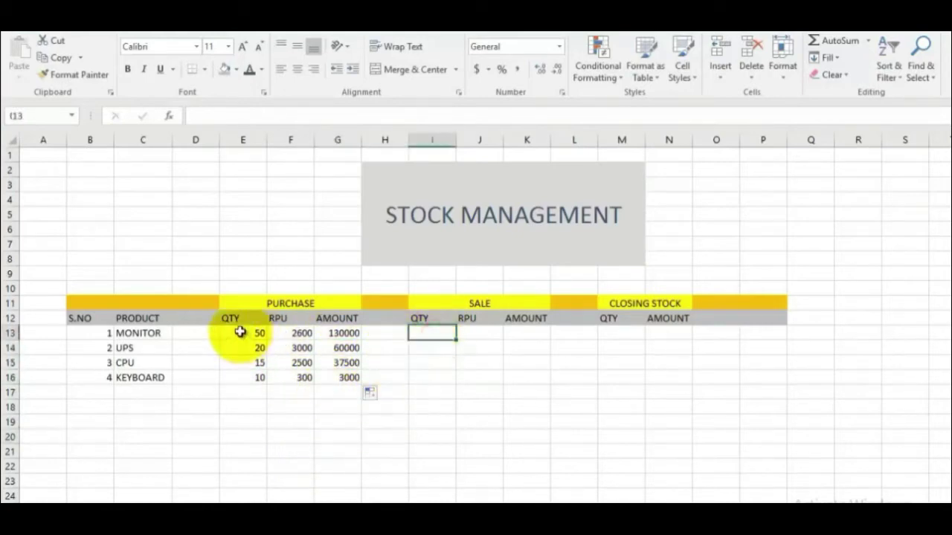
- Enter MONITOR's sale quantity 20 and rate 2700 in I13:J13, then start the K13 formula
mouse_move(240, 333)
mouse_down()
mouse_move(329, 359)
mouse_move(333, 380)
mouse_up()
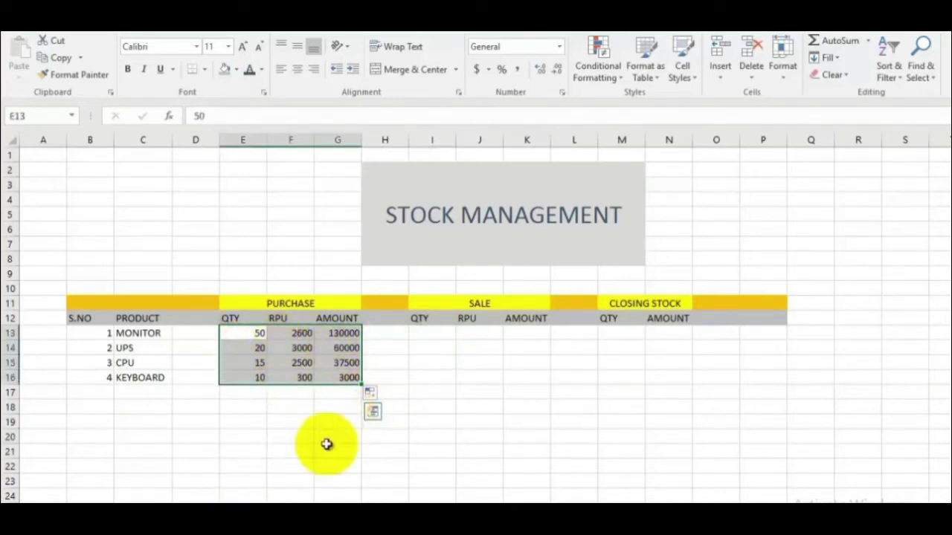
click(432, 335)
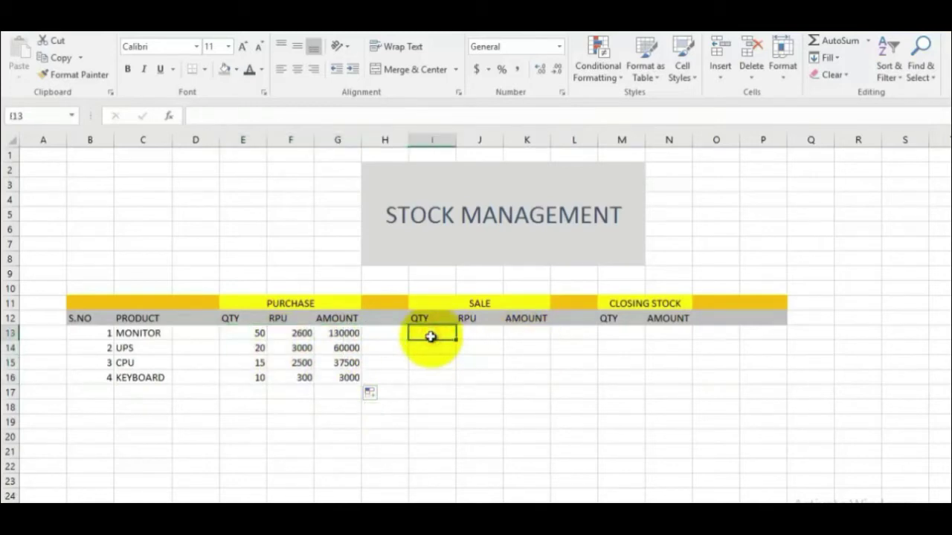
text(20)
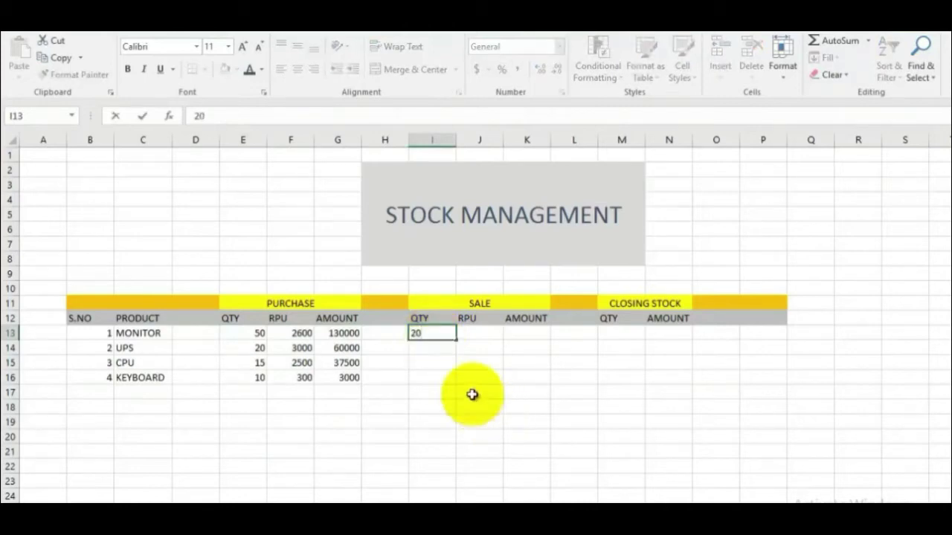
click(476, 388)
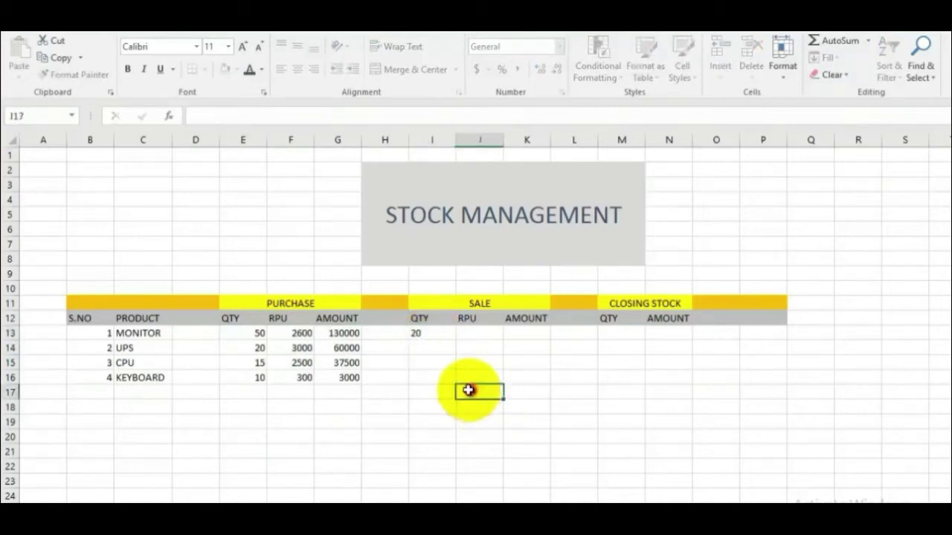
click(470, 335)
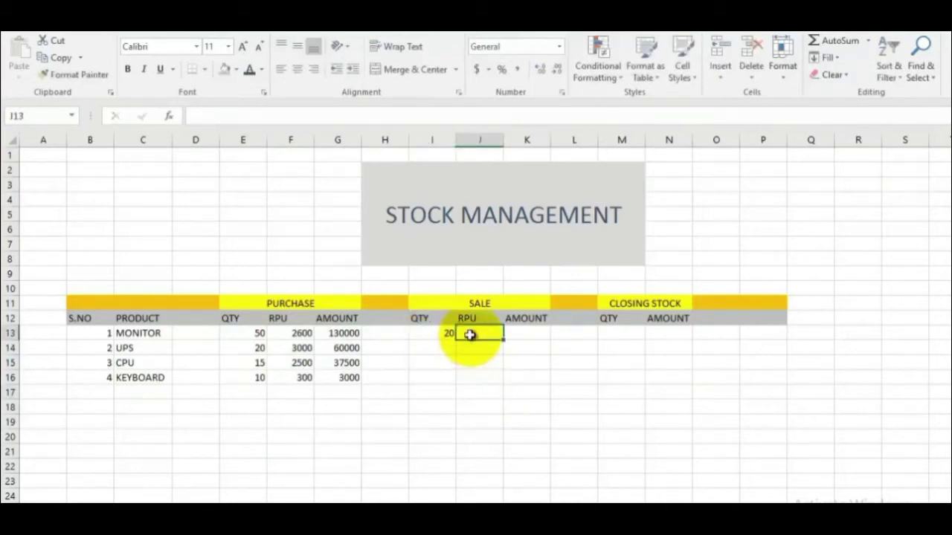
click(300, 330)
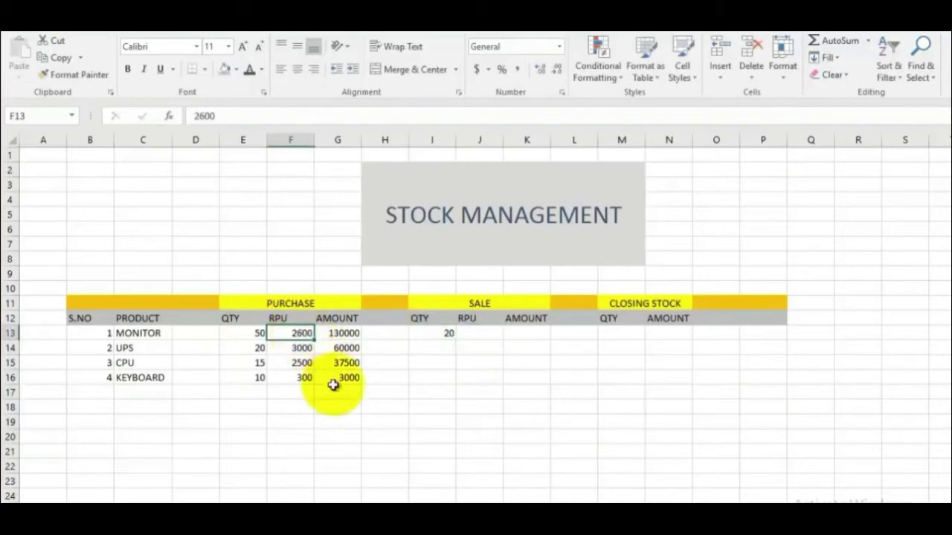
click(484, 333)
text(27)
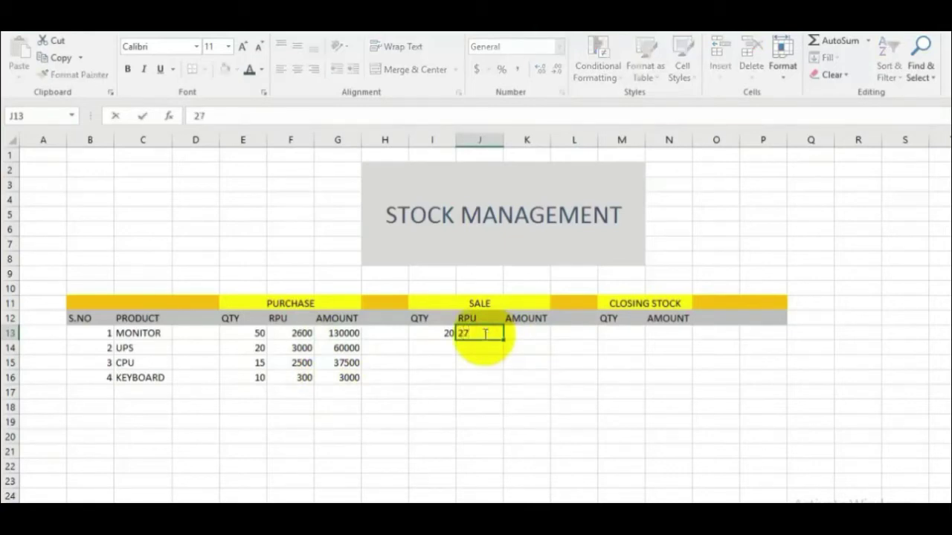
text(00)
key(Tab)
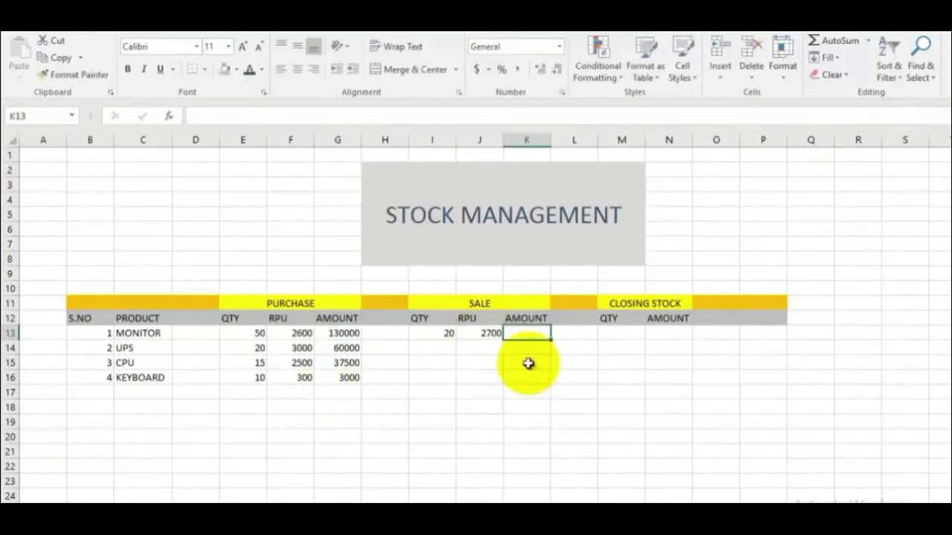
text(=)
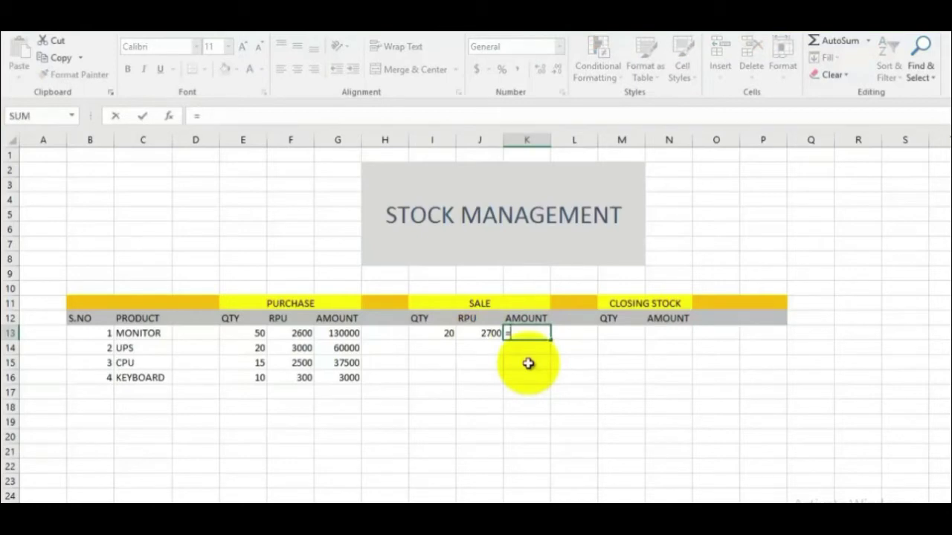
- Enter =I13*J13 in K13 so MONITOR's sale amount shows 54000
click(433, 330)
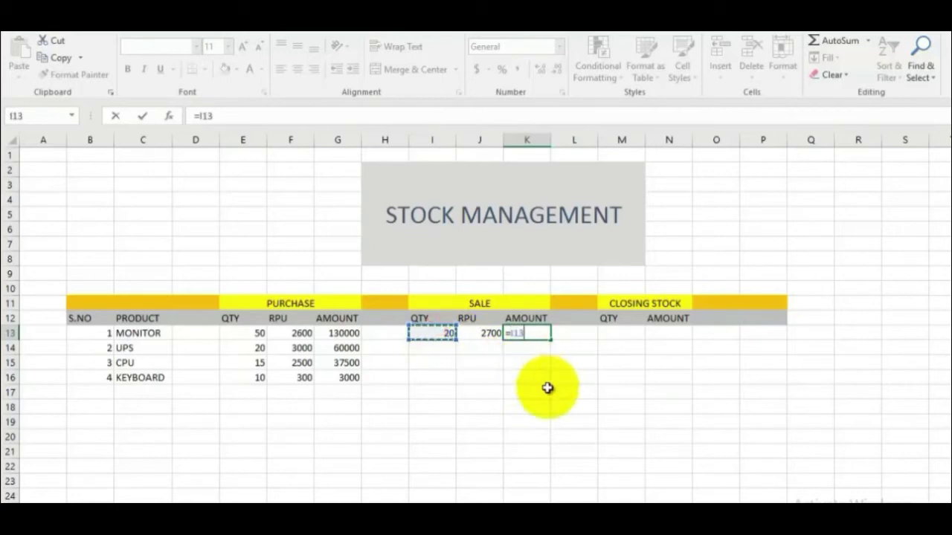
text(*)
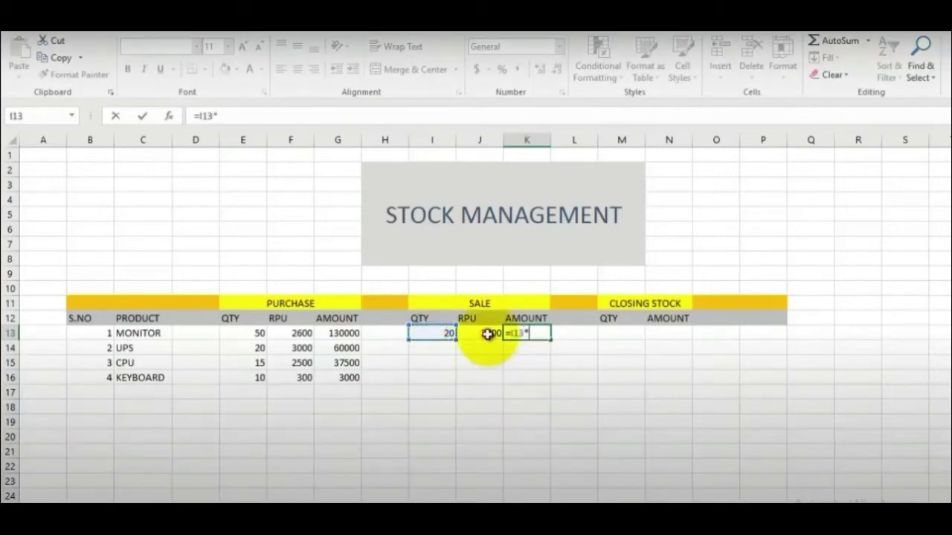
click(487, 333)
key(Return)
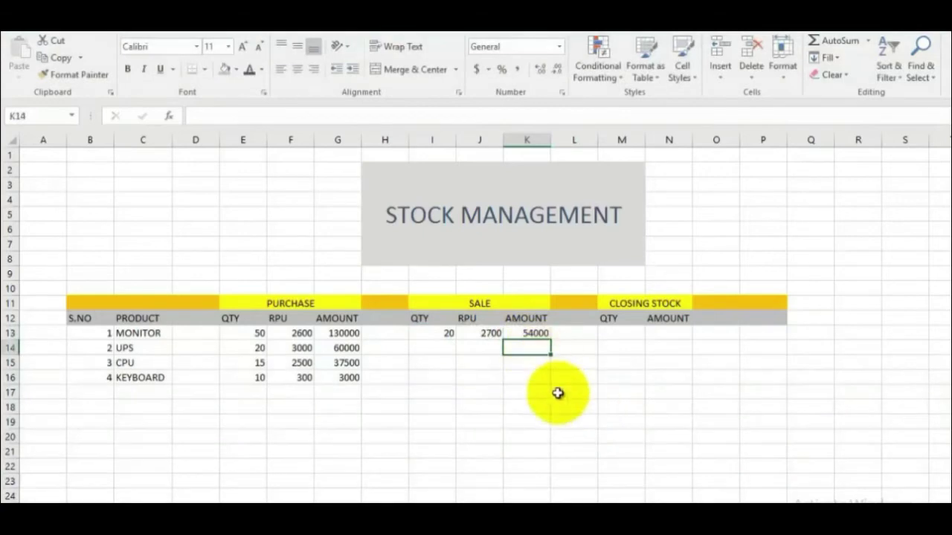
click(571, 421)
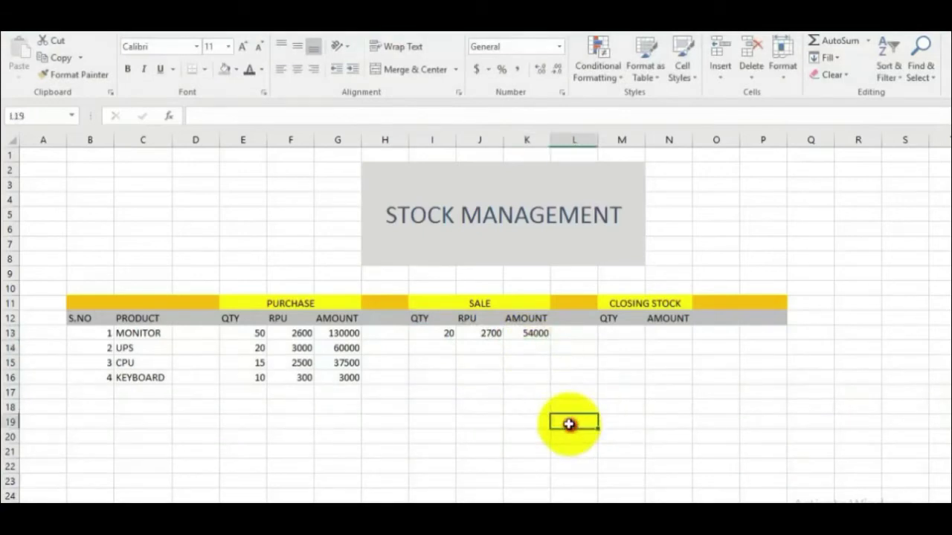
click(432, 346)
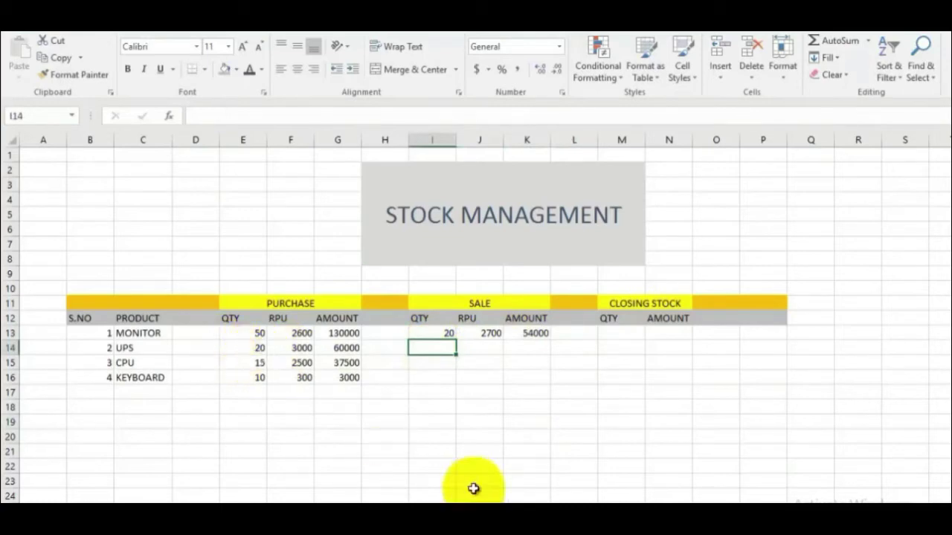
- Enter sale quantity 7 and rate 3100 for UPS, and 5 and 3000 for CPU
text(7)
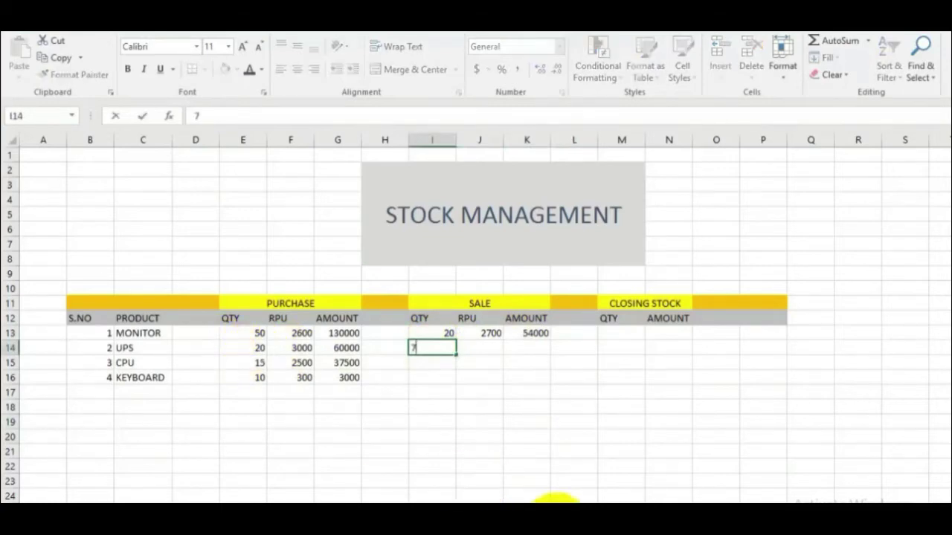
click(485, 347)
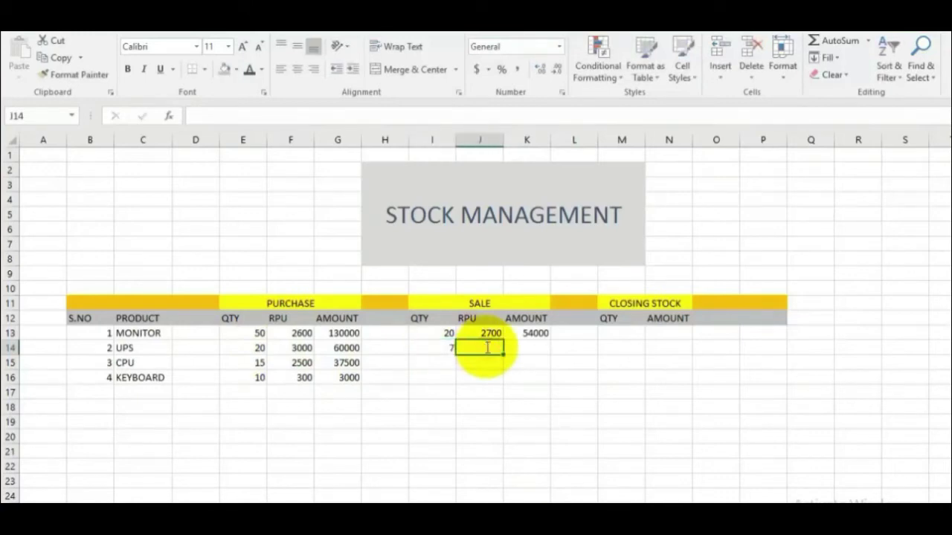
text(3100)
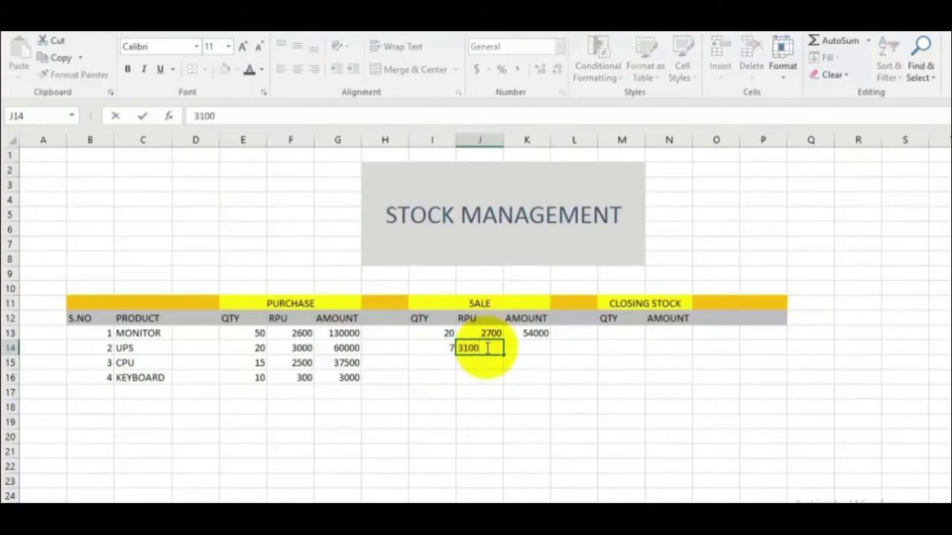
click(440, 364)
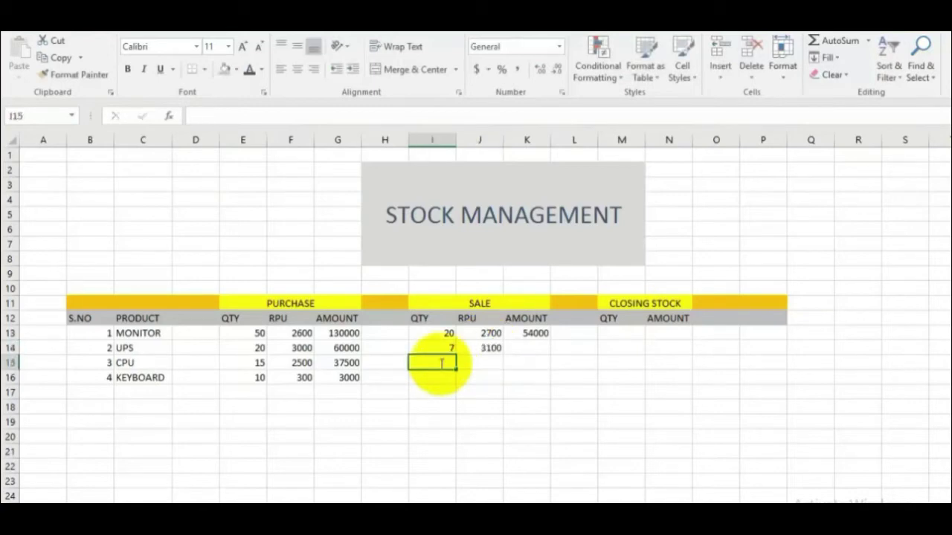
text(5)
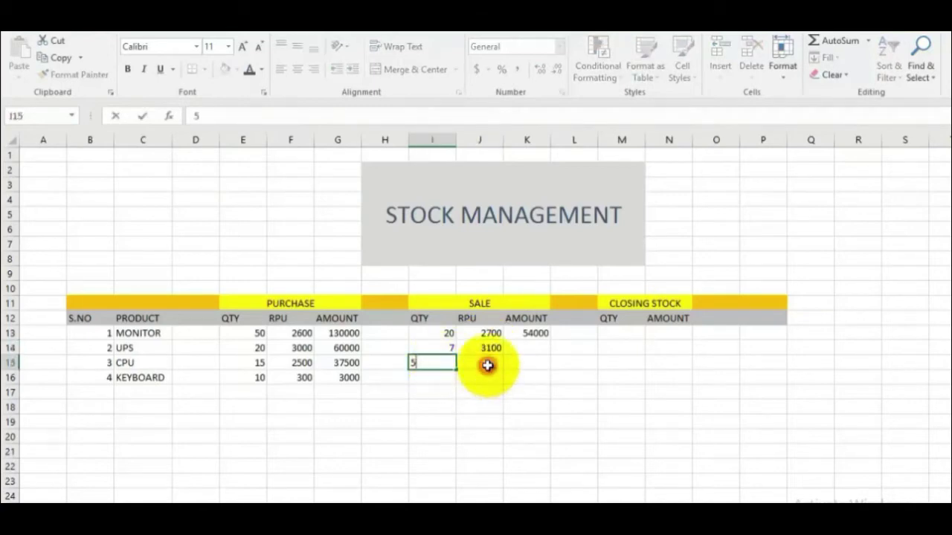
click(487, 365)
text(3)
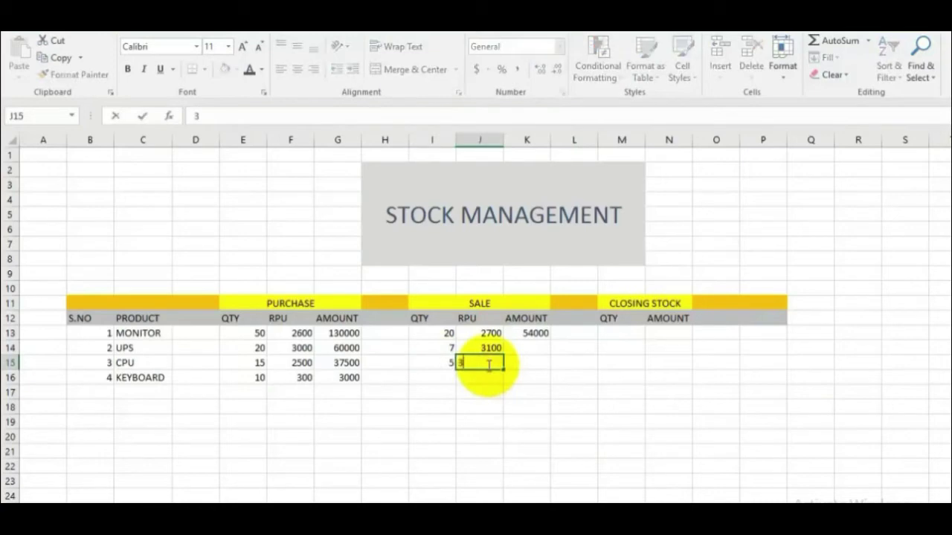
text(000)
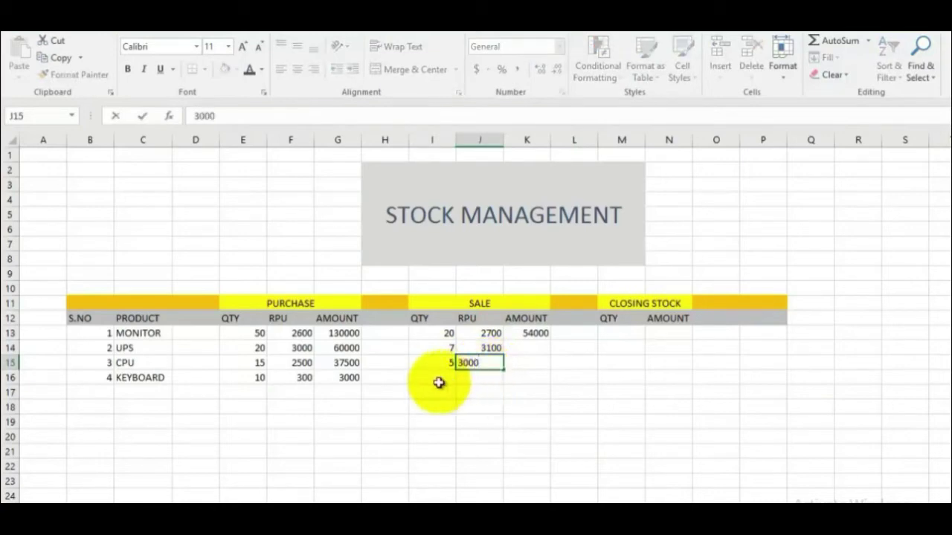
click(437, 380)
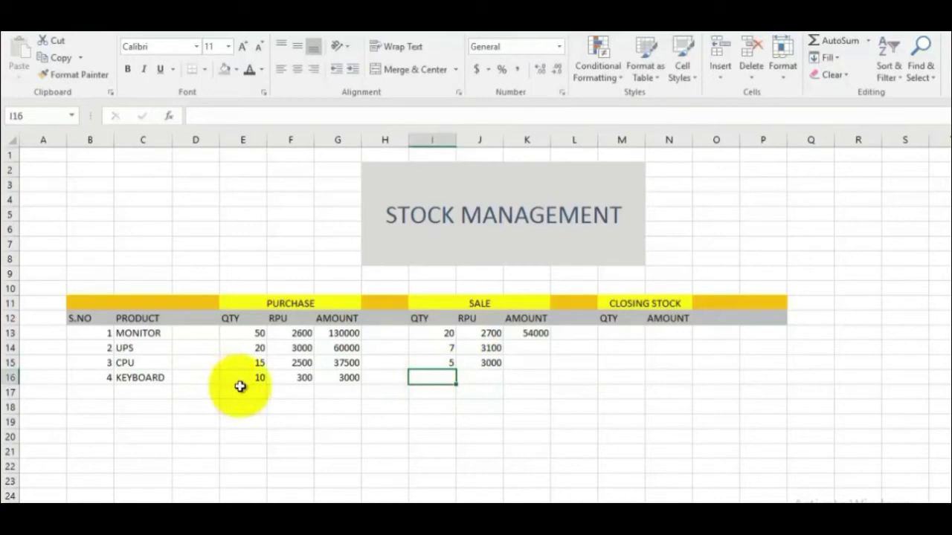
- Enter KEYBOARD's sale quantity 3 and rate 250, then review the entries
text(3)
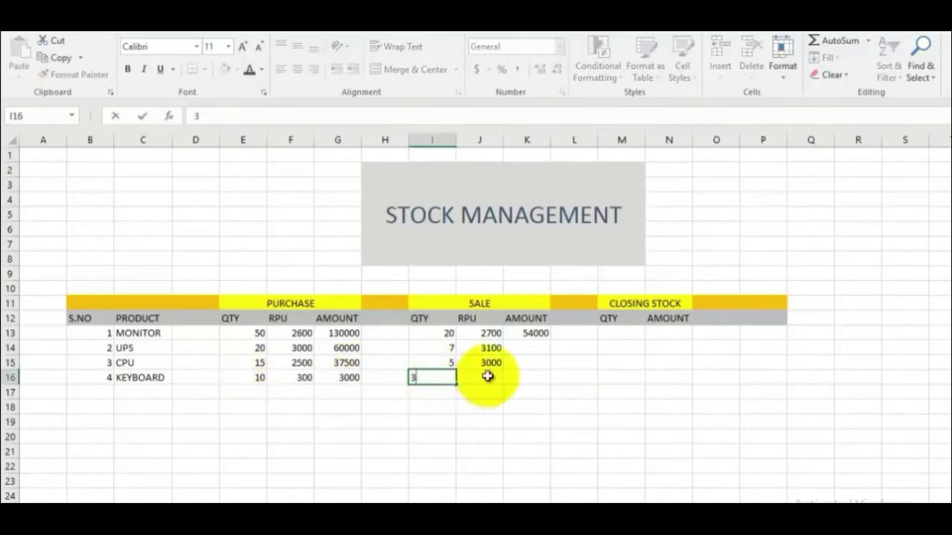
click(487, 377)
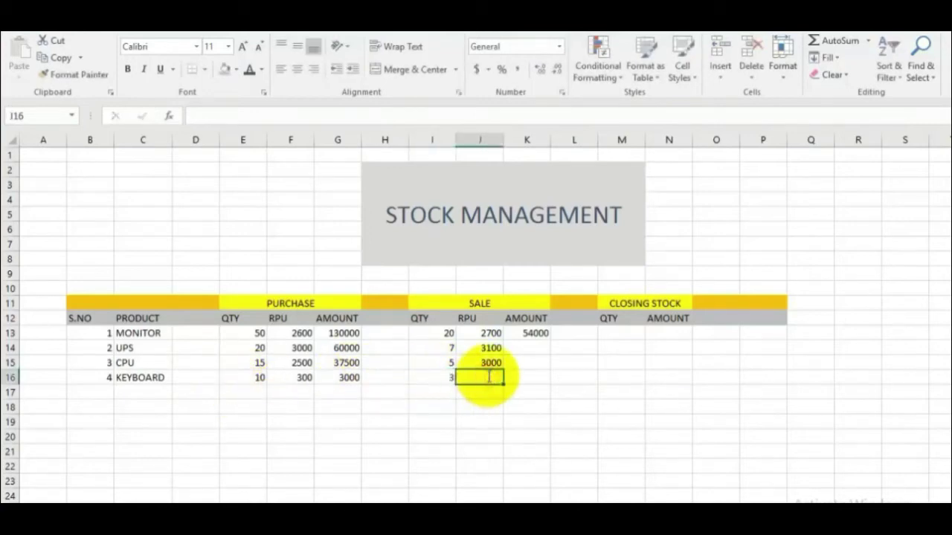
text(250)
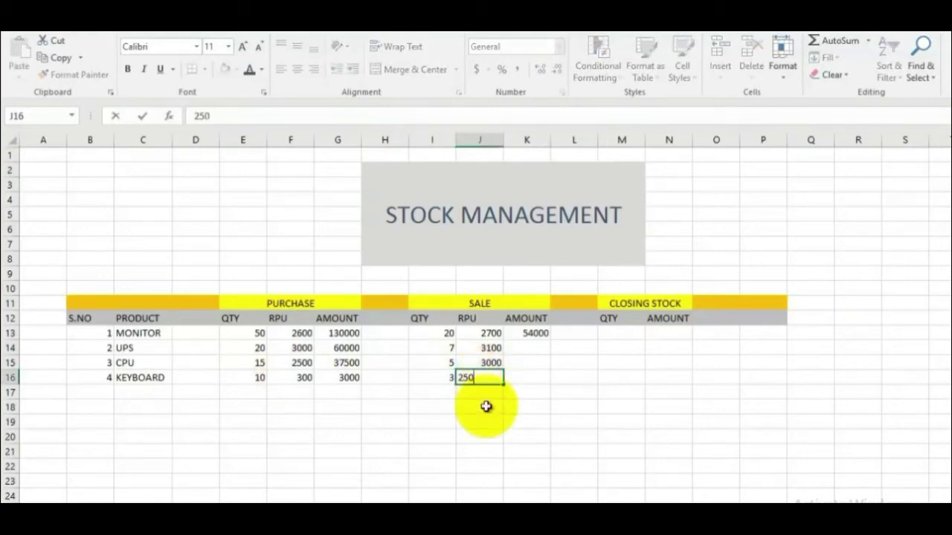
click(482, 406)
click(479, 376)
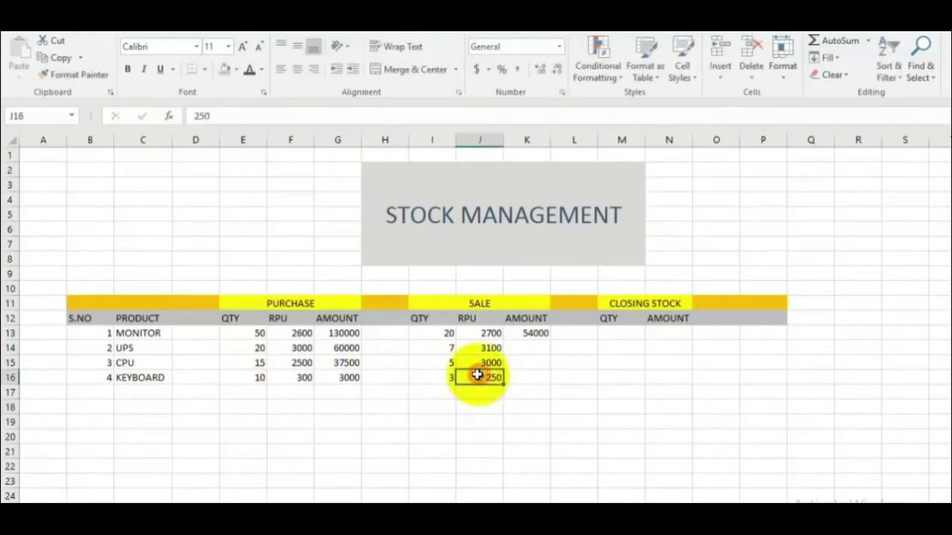
click(432, 377)
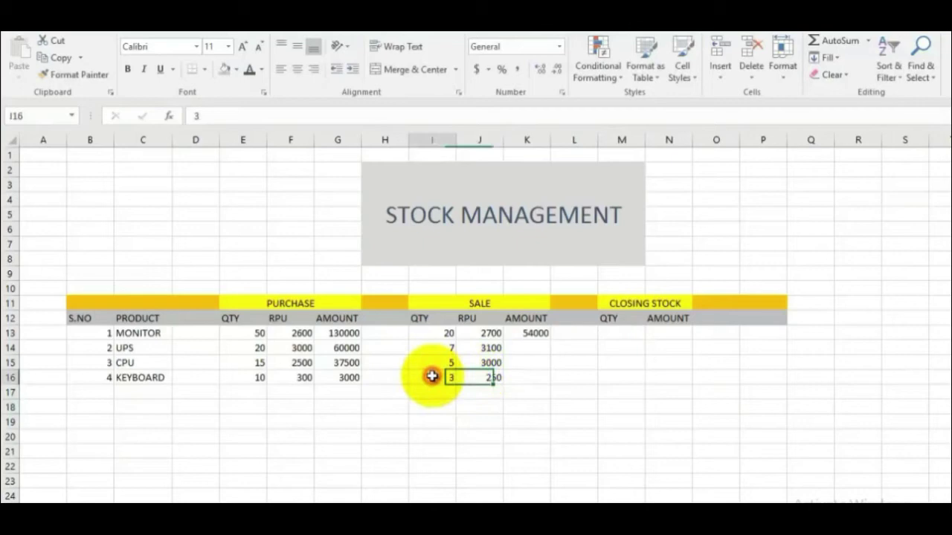
click(478, 377)
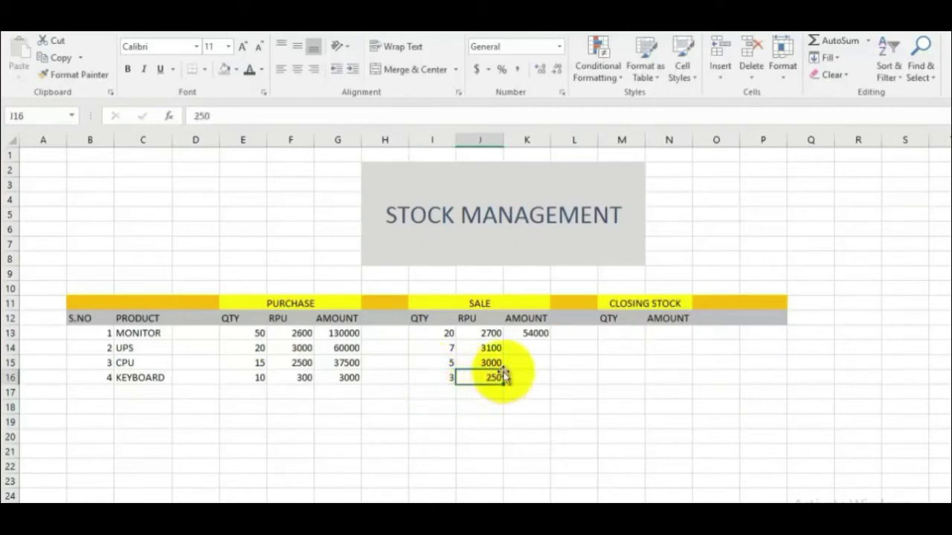
click(519, 347)
click(518, 335)
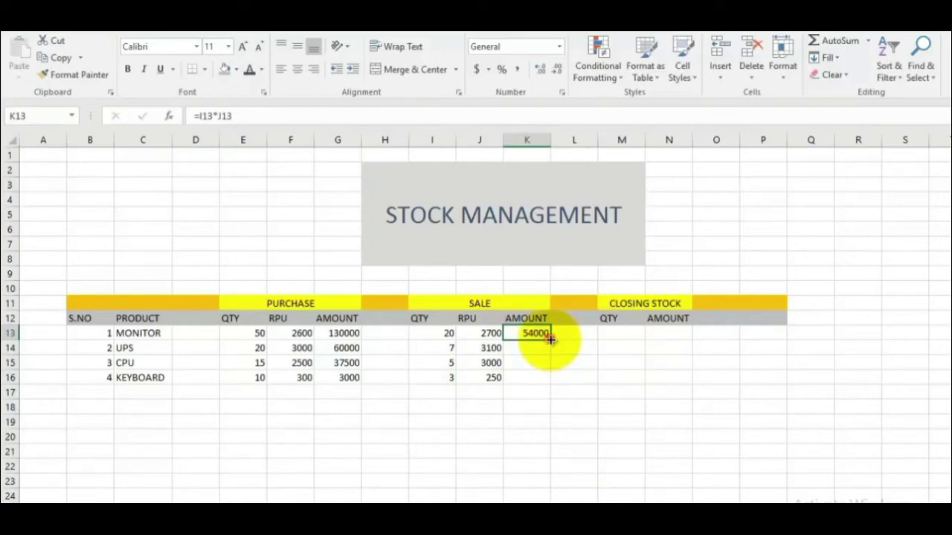
- Copy the K13 sale formula down to K16, giving 21700, 15000 and 750
drag(550, 338, 552, 383)
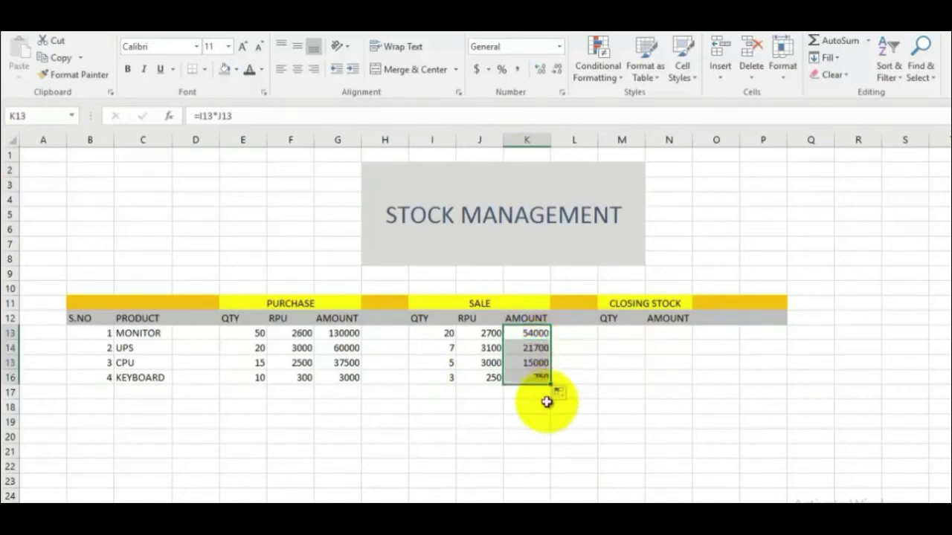
click(590, 442)
click(626, 334)
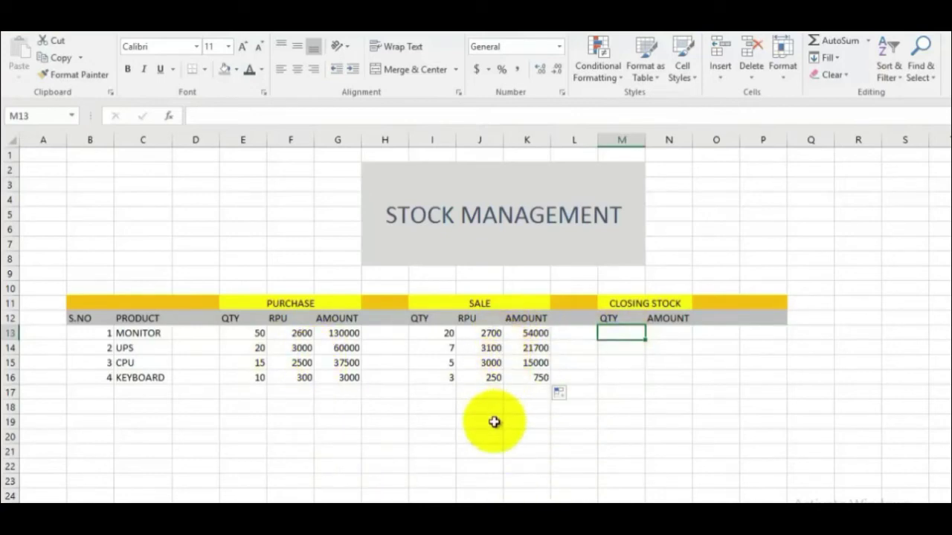
- Enter =E13-I13 in M13 and fill it to M16, giving 30, 13, 10 and 7
click(630, 364)
click(616, 335)
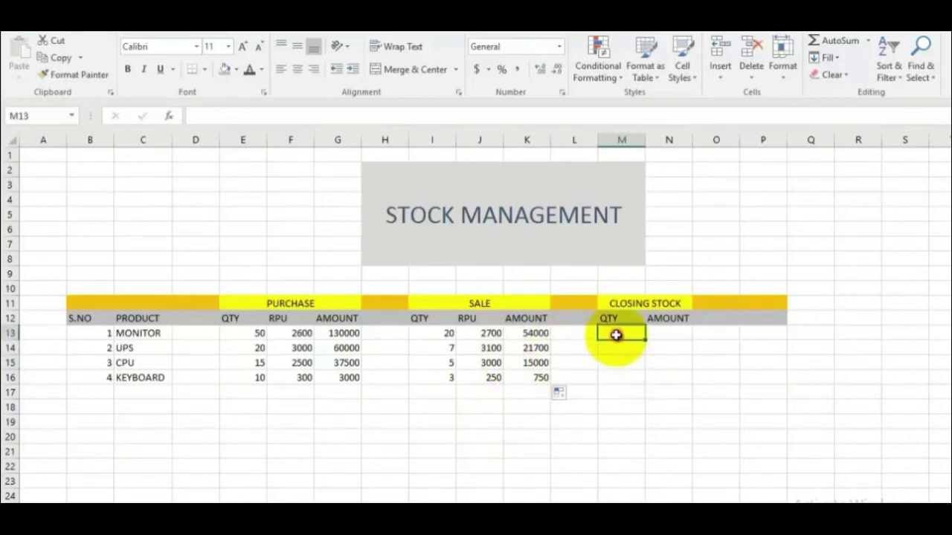
text(=)
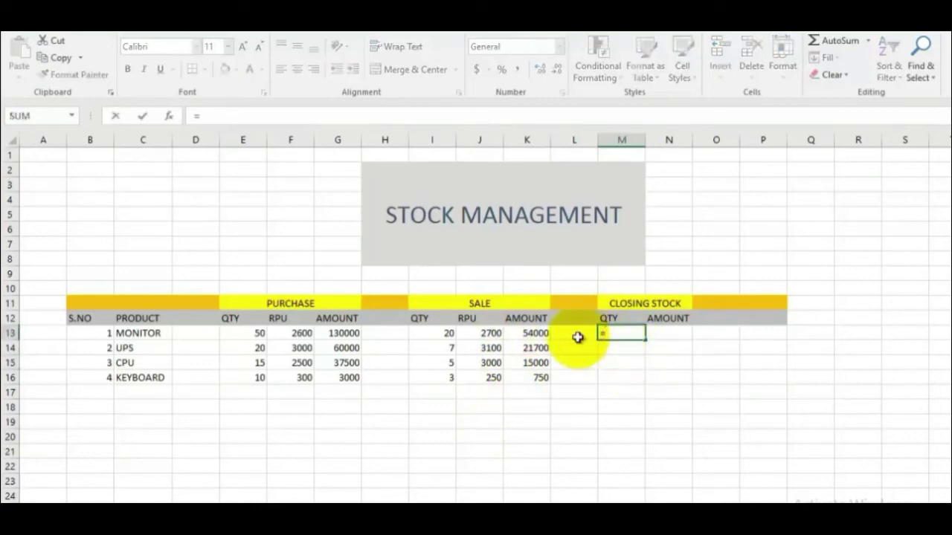
click(245, 335)
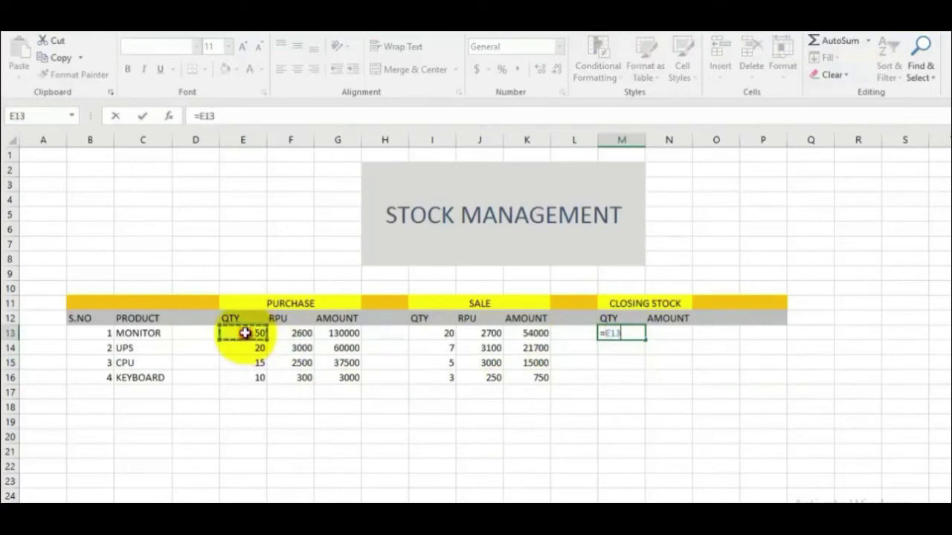
text(-)
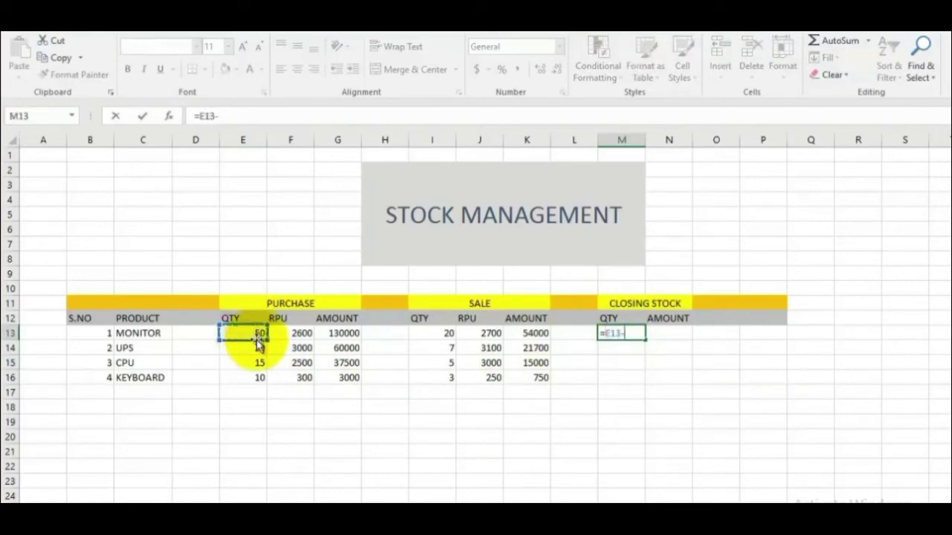
click(441, 335)
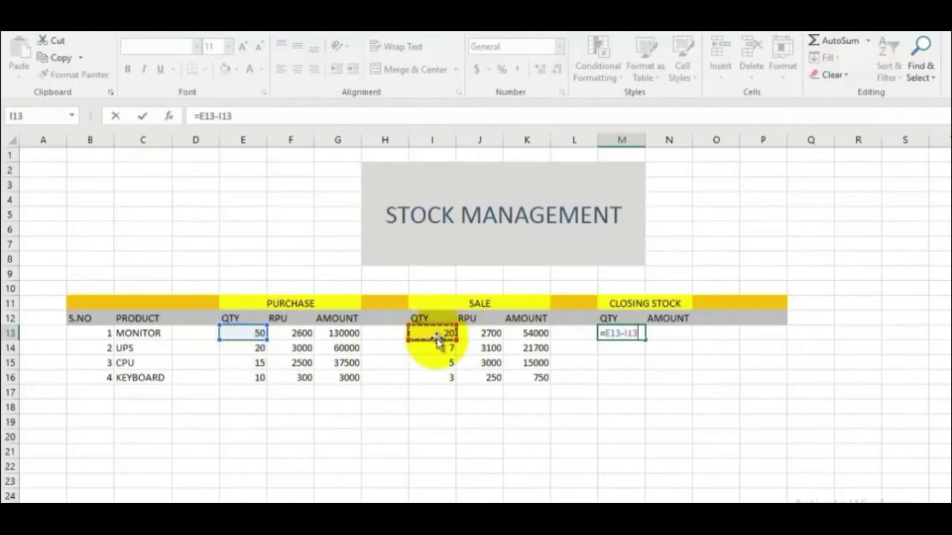
key(Return)
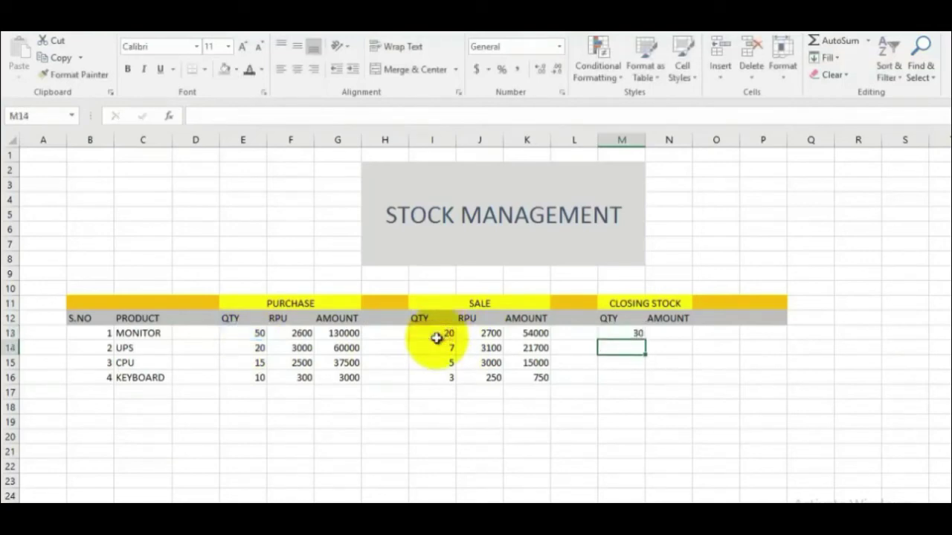
click(643, 336)
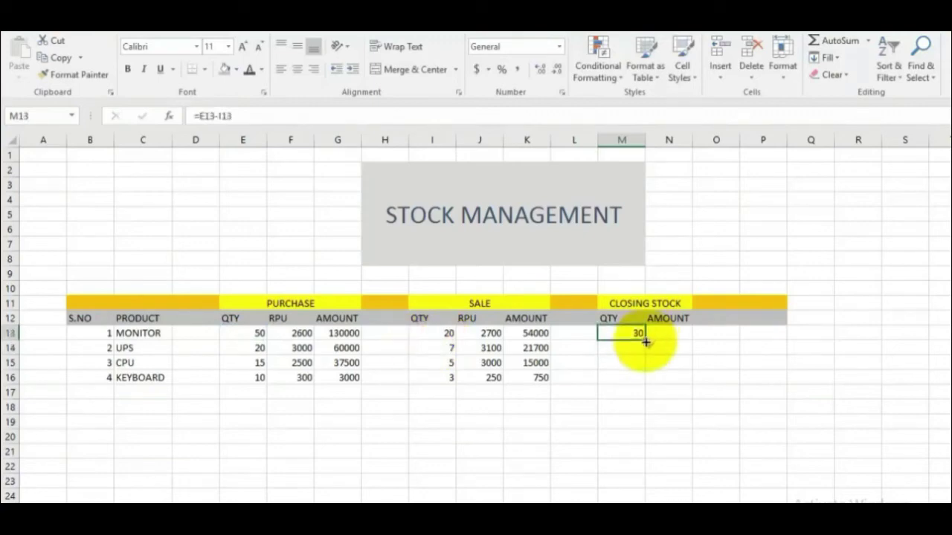
drag(644, 341, 646, 385)
click(620, 421)
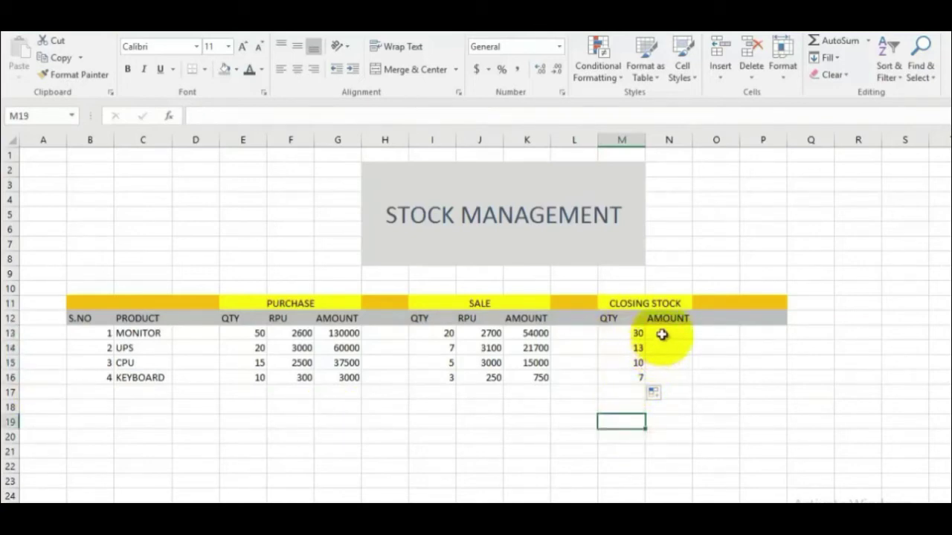
- Enter =M13*F13 in N13 and fill to N16, giving 78000, 39000, 25000 and 2100
click(663, 334)
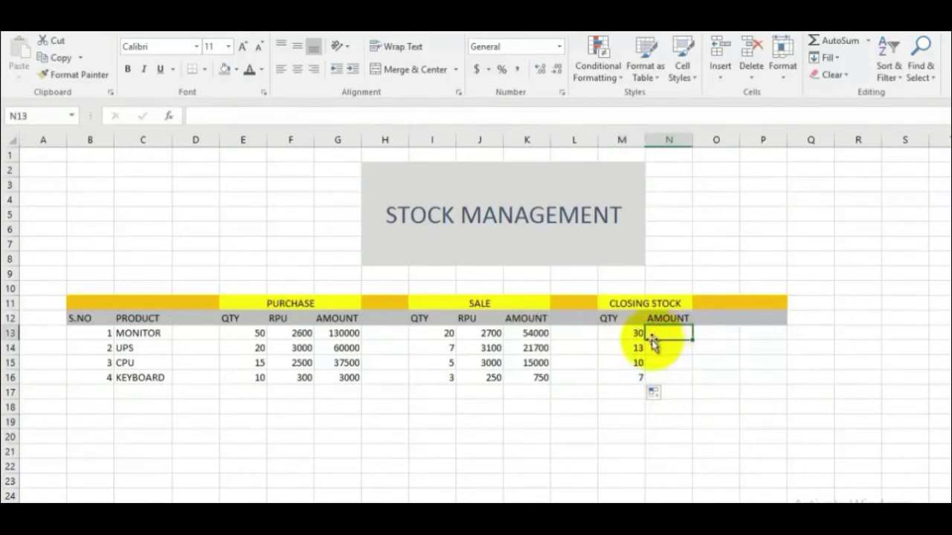
text(=)
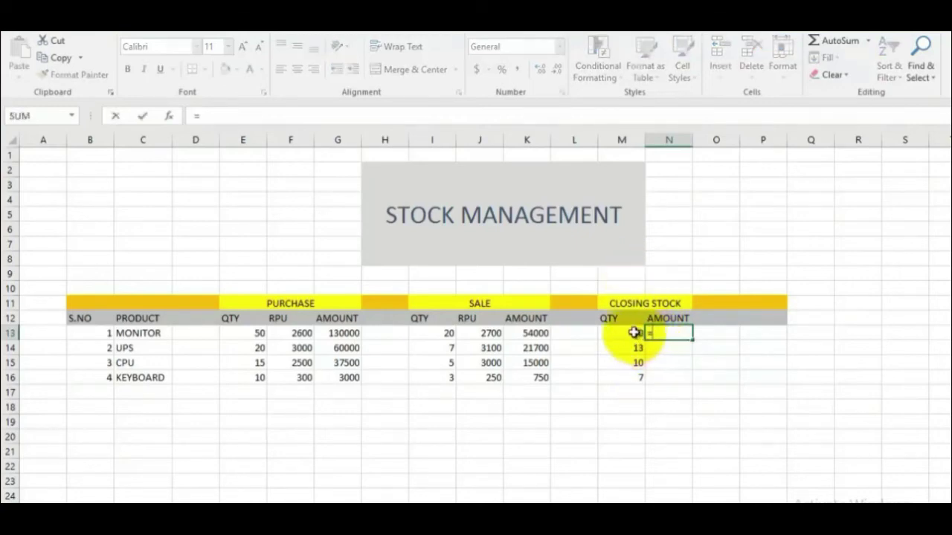
click(632, 331)
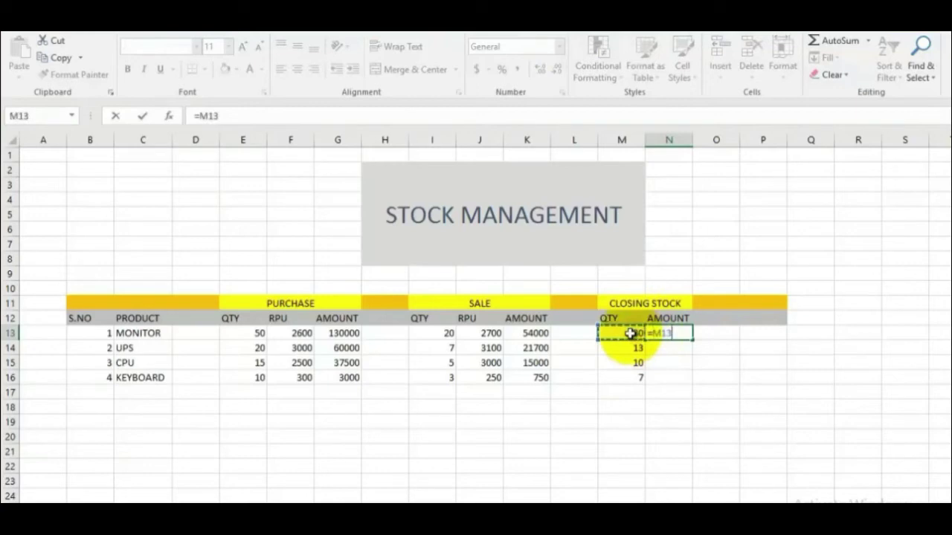
text(*)
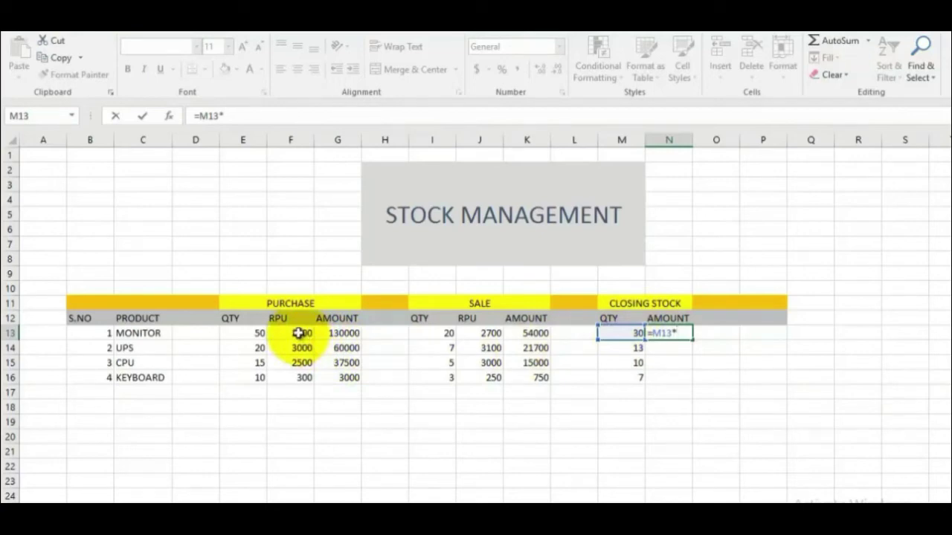
click(299, 333)
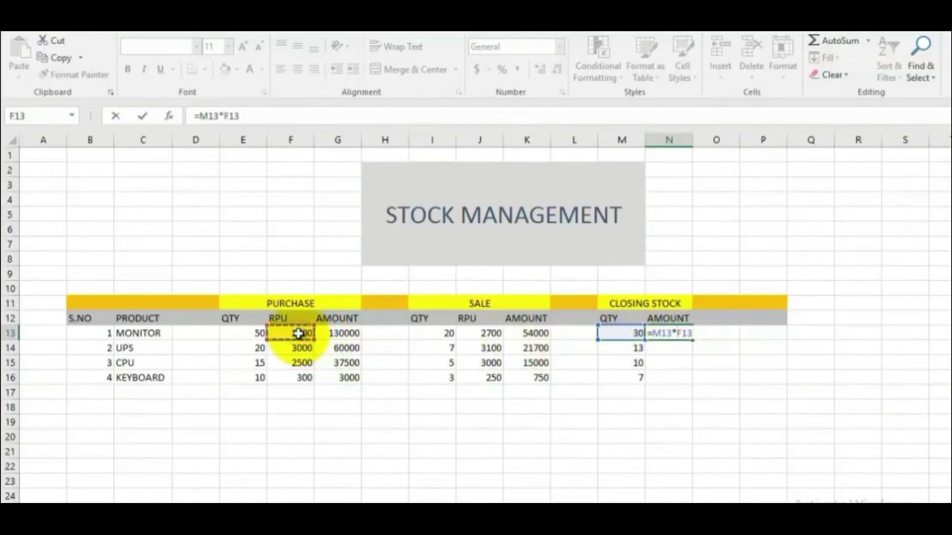
key(Return)
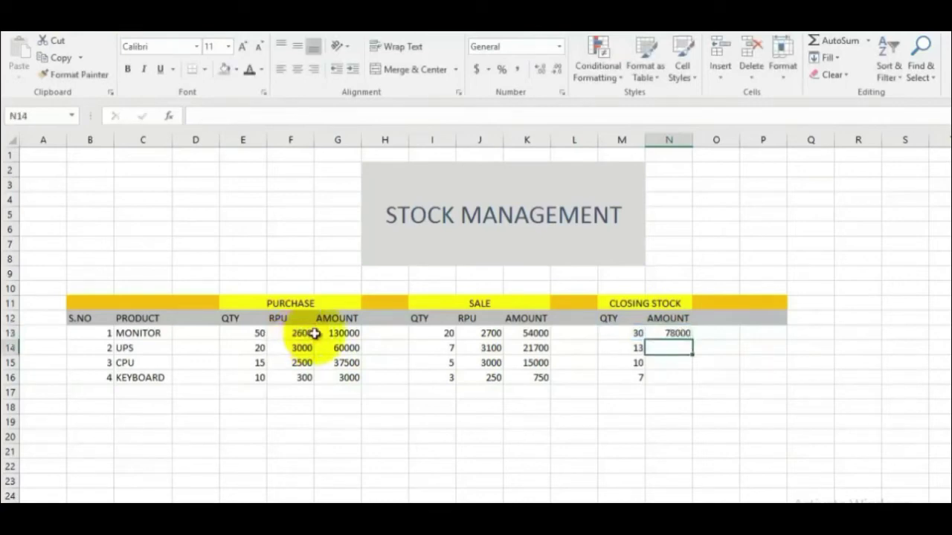
click(680, 333)
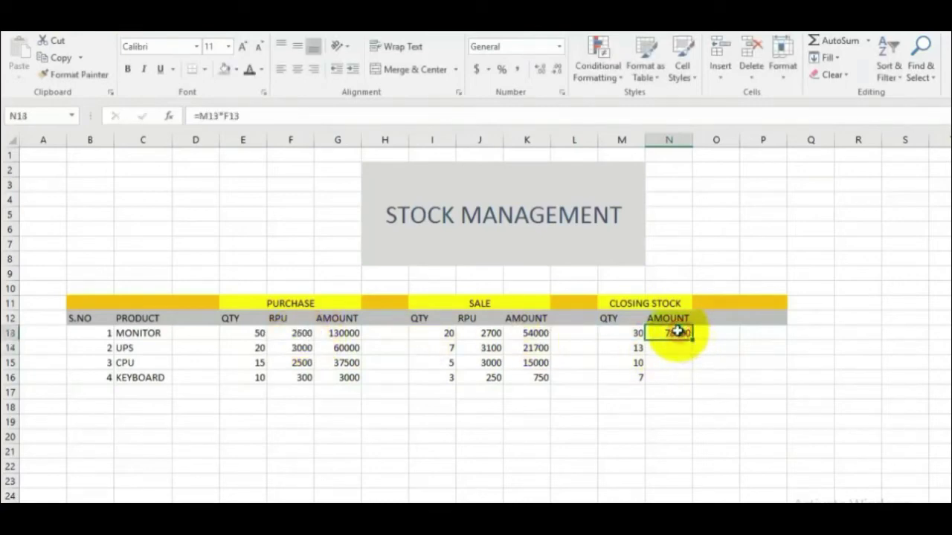
drag(692, 340, 676, 379)
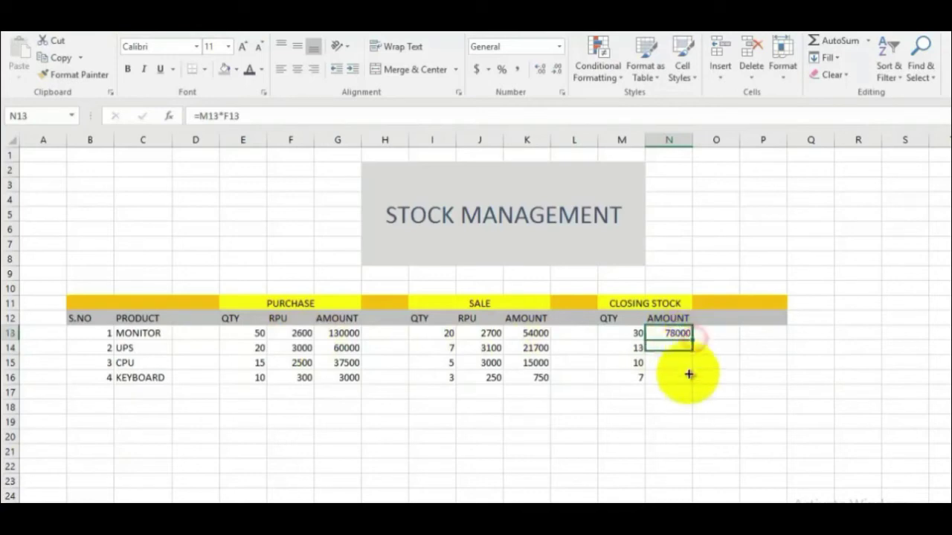
click(669, 427)
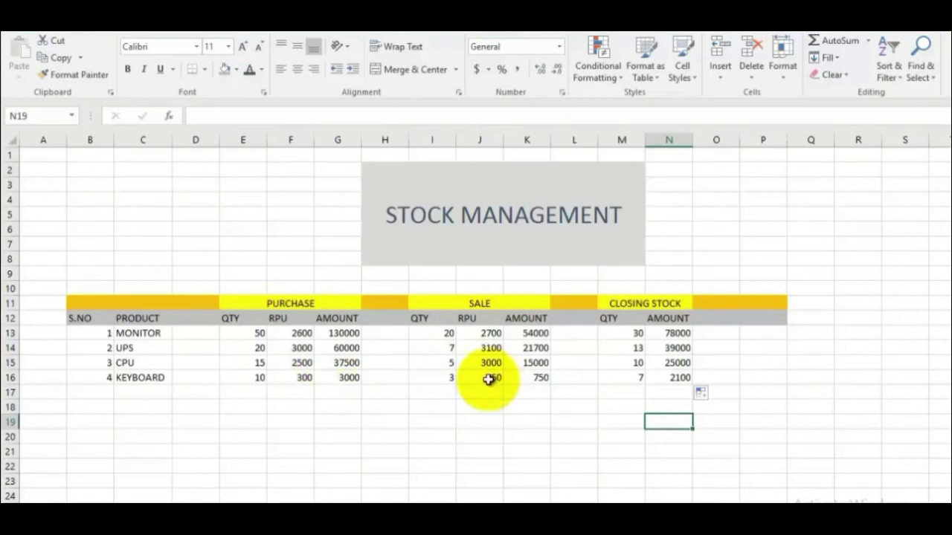
- Add a PROFIT & LOSS heading in P11 and widen column P to fit it
click(728, 304)
click(754, 348)
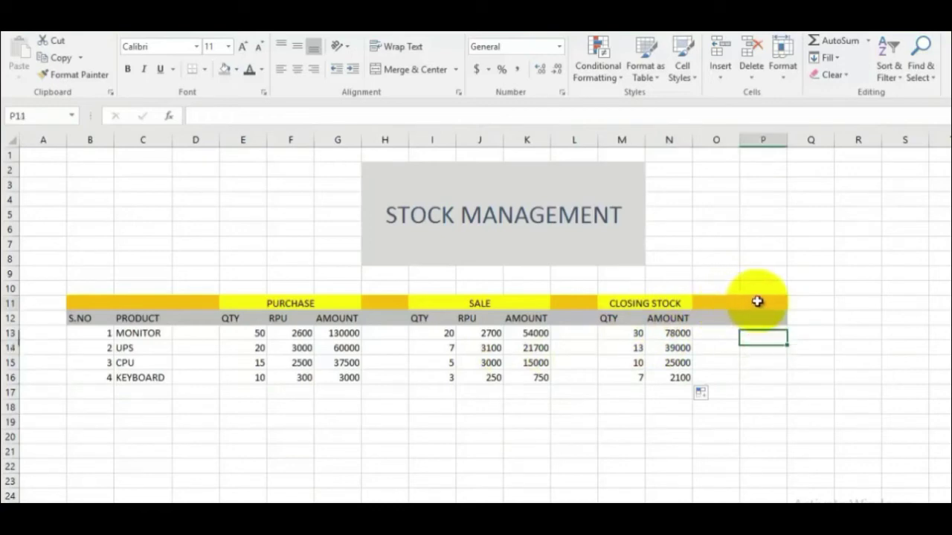
click(755, 301)
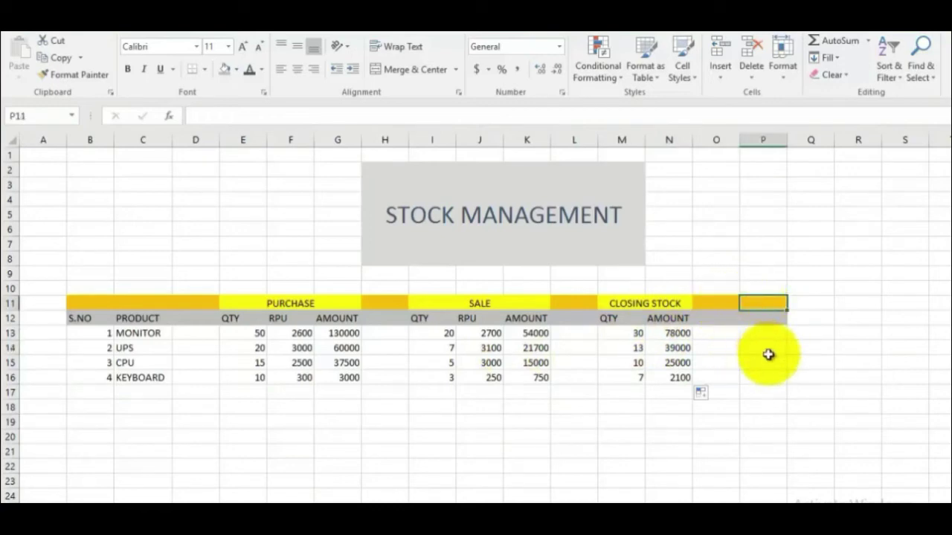
text(P)
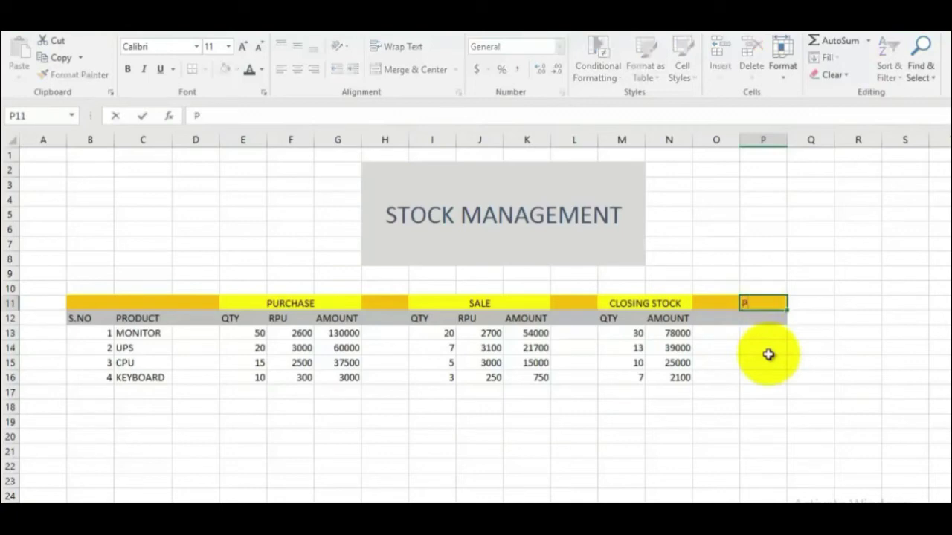
text(ROFIT & LOSS)
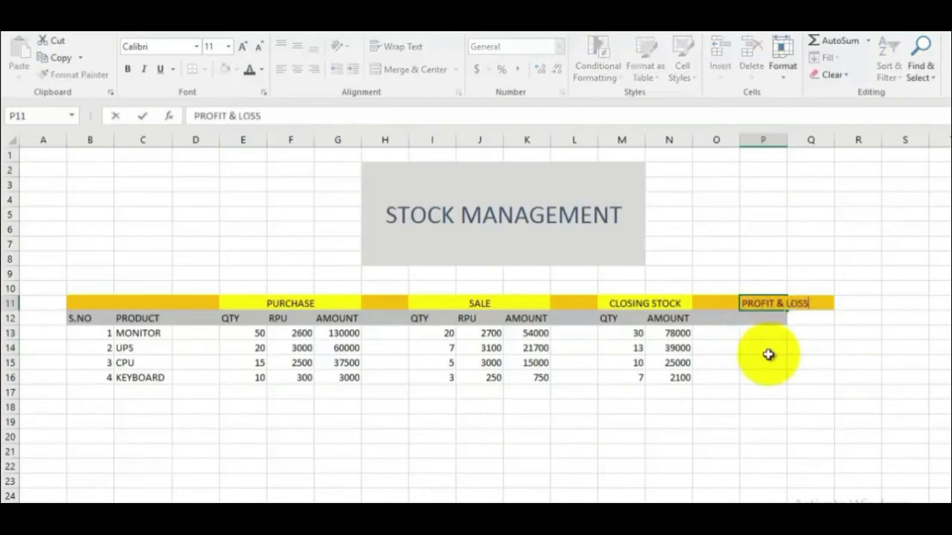
click(809, 392)
drag(786, 140, 816, 140)
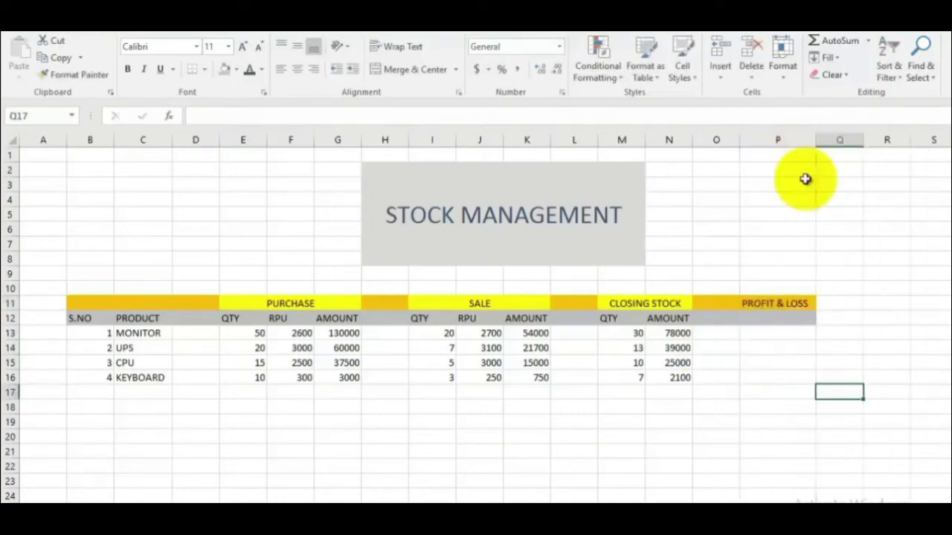
- Fill the PROFIT & LOSS heading red and merge it, middle-centred, across P11:P12
click(777, 304)
click(237, 70)
click(251, 186)
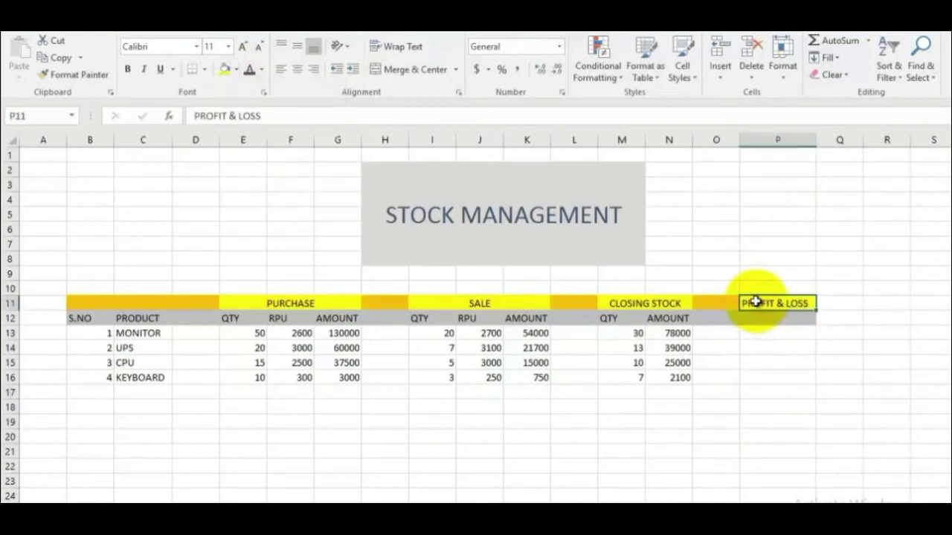
click(238, 70)
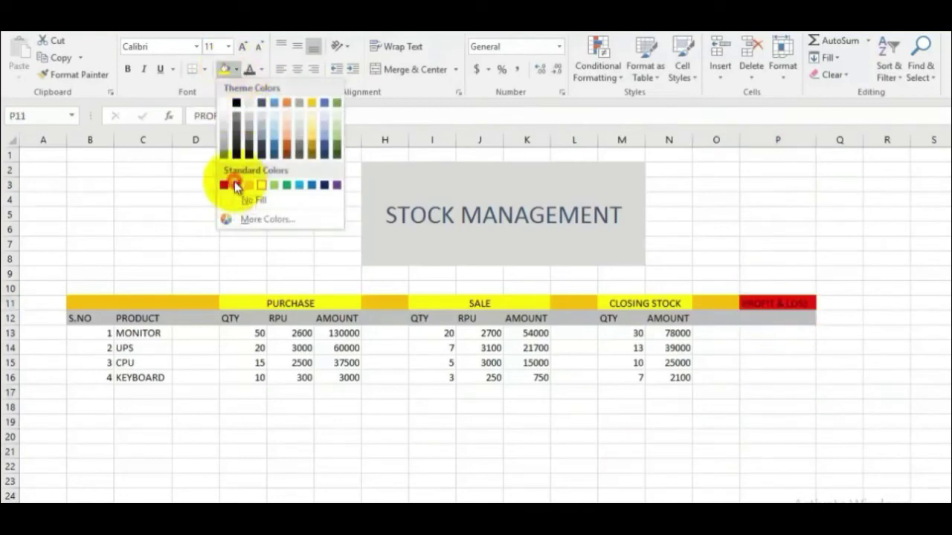
click(225, 185)
click(669, 451)
drag(751, 317, 744, 301)
click(415, 70)
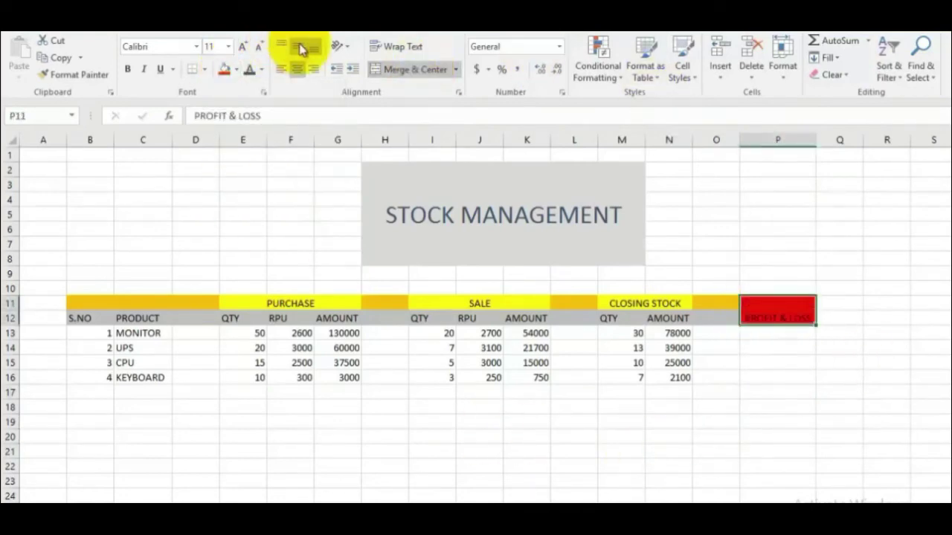
click(297, 46)
click(195, 481)
- Merge the S.NO heading over two rows, middle-aligned, with an orange fill
drag(78, 318, 89, 305)
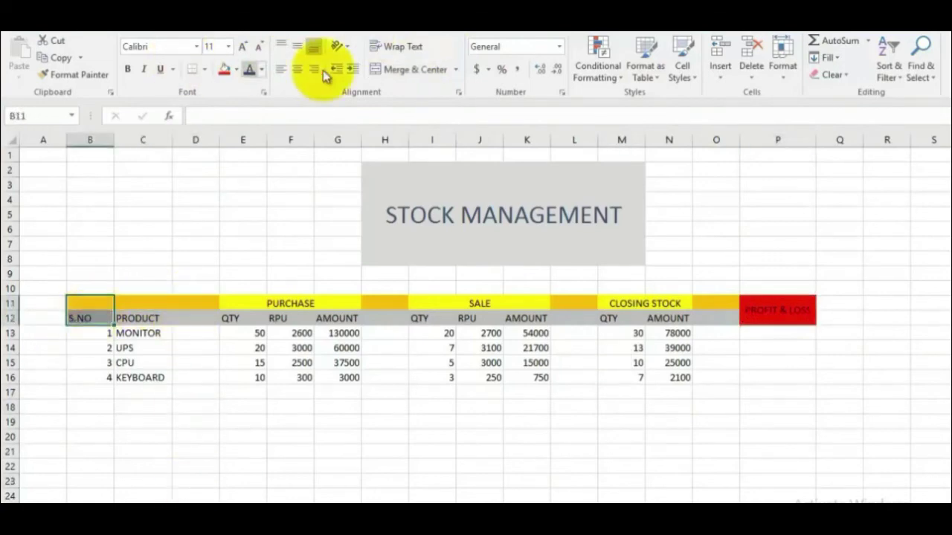
click(415, 69)
click(297, 46)
click(236, 69)
click(239, 185)
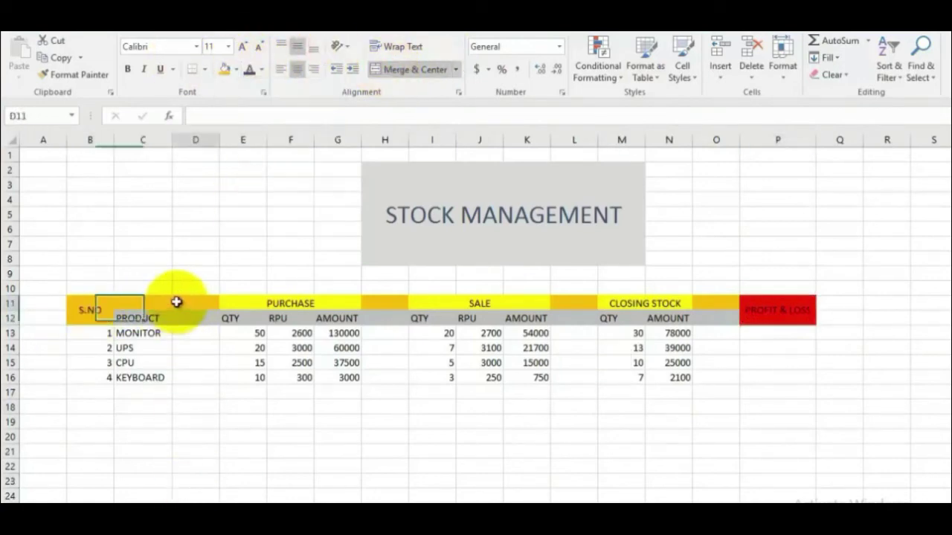
- Merge the PRODUCT heading across C11:D12, middle-aligned, with the same orange fill
drag(134, 318, 194, 303)
click(415, 69)
click(296, 46)
click(236, 70)
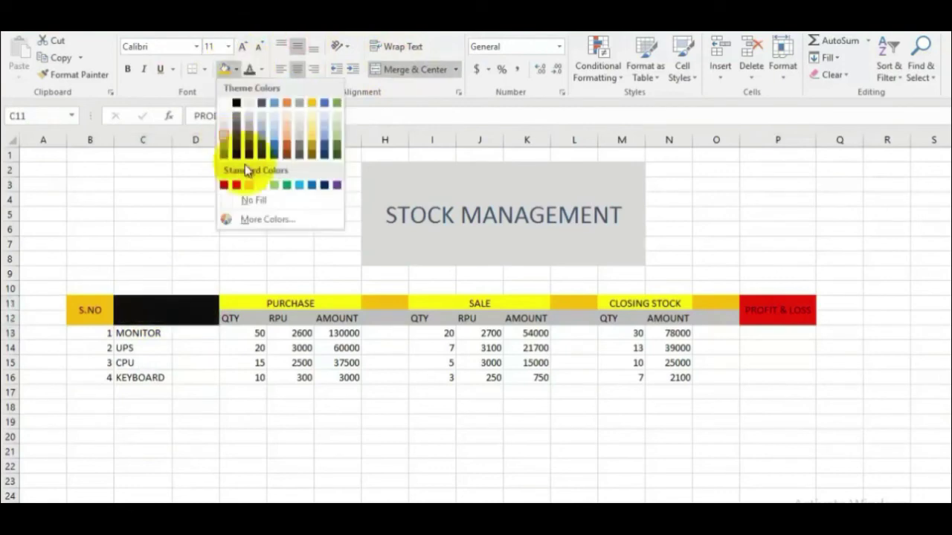
click(260, 185)
click(376, 451)
click(621, 451)
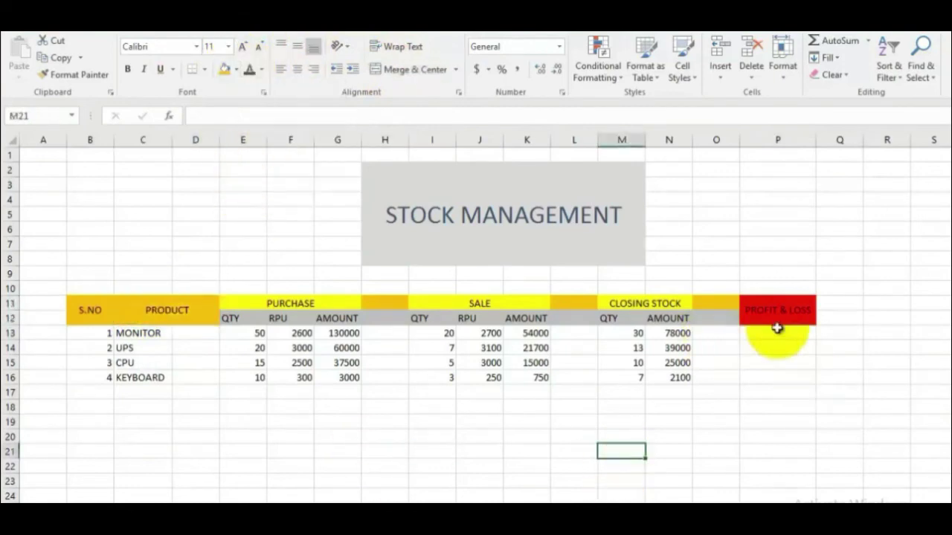
- Enter =N13+K13-G13 in P13 and fill to P16, giving 2000, 700, 2500 and -150
click(774, 331)
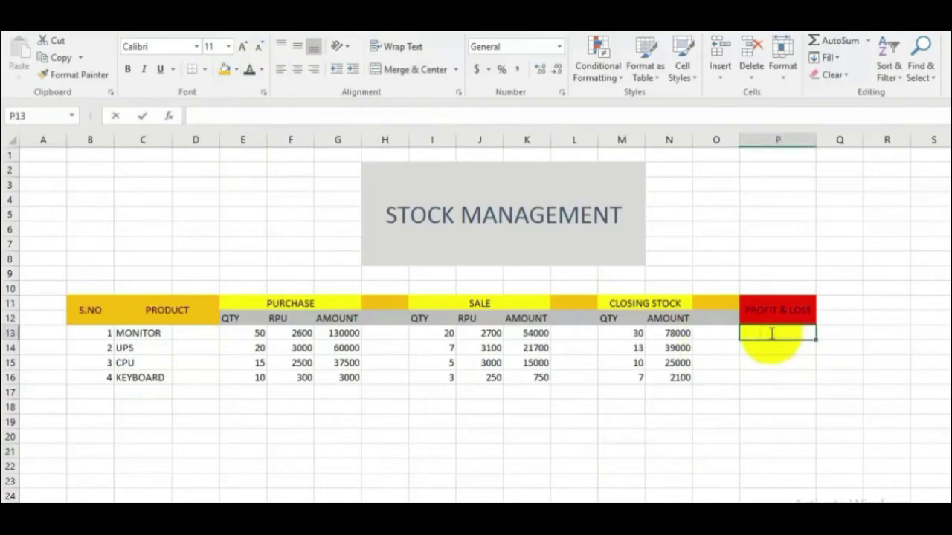
text(=)
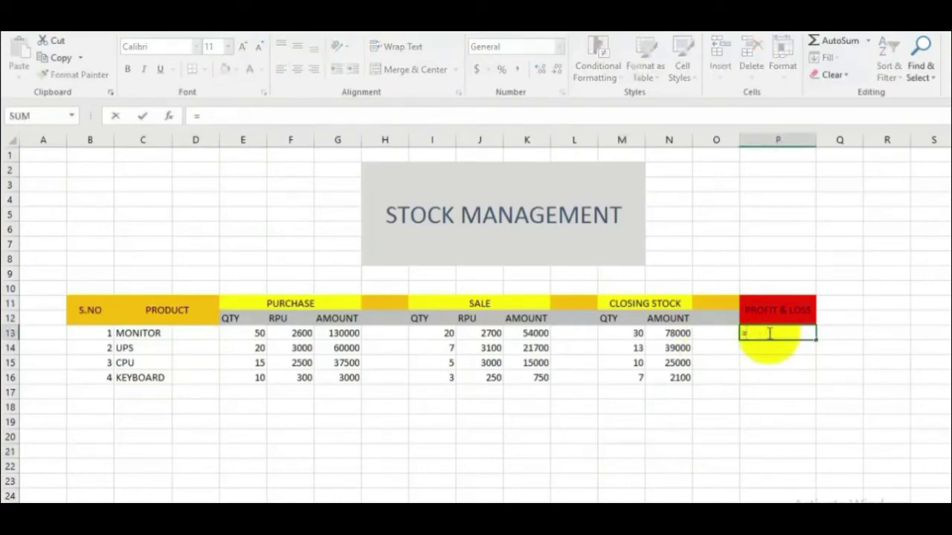
click(673, 333)
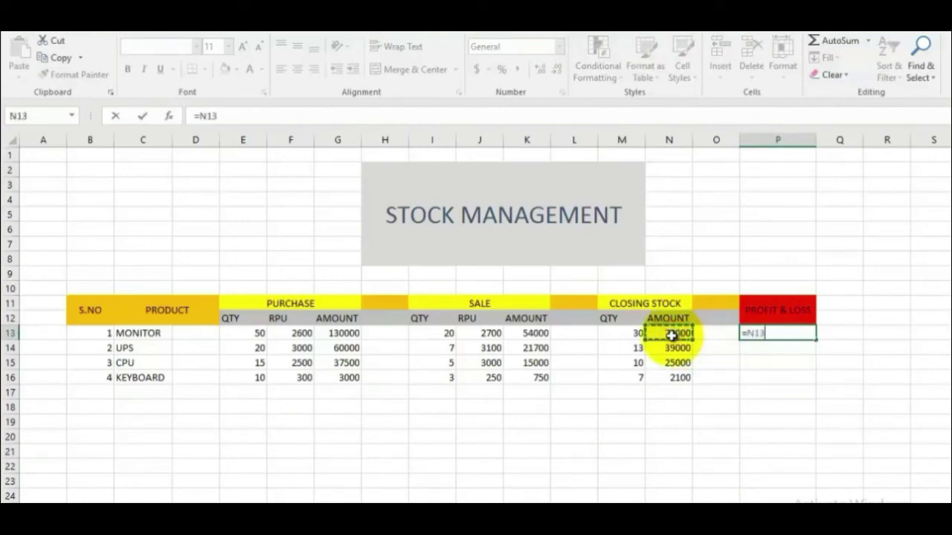
text(+)
click(524, 332)
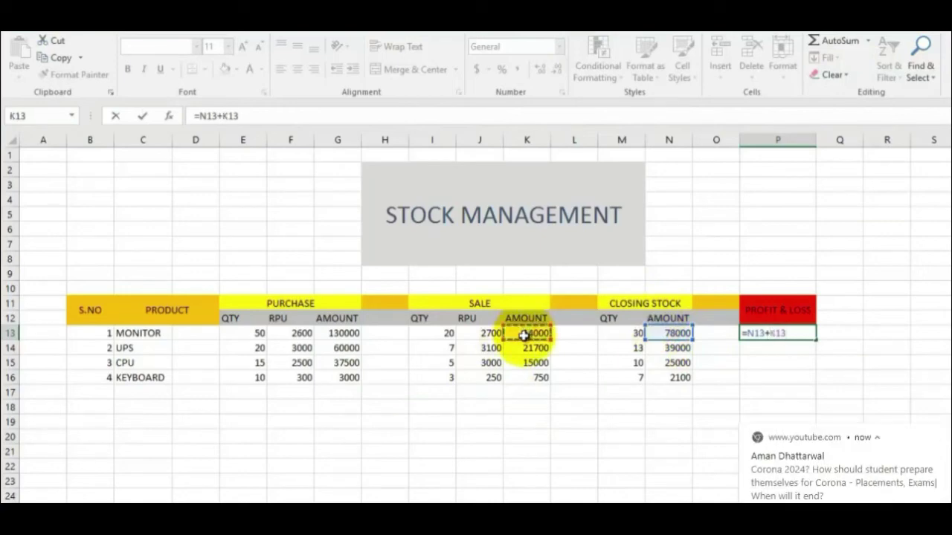
text(-)
click(349, 334)
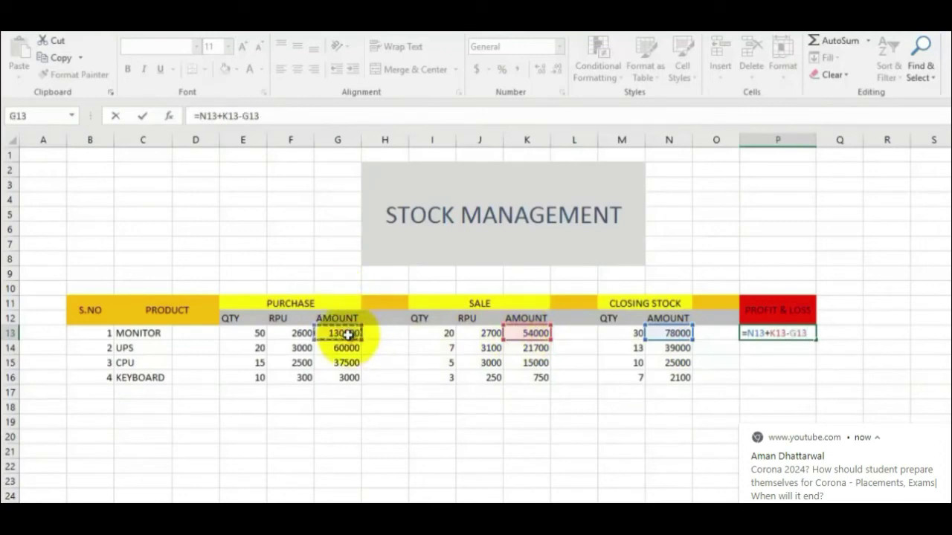
key(Return)
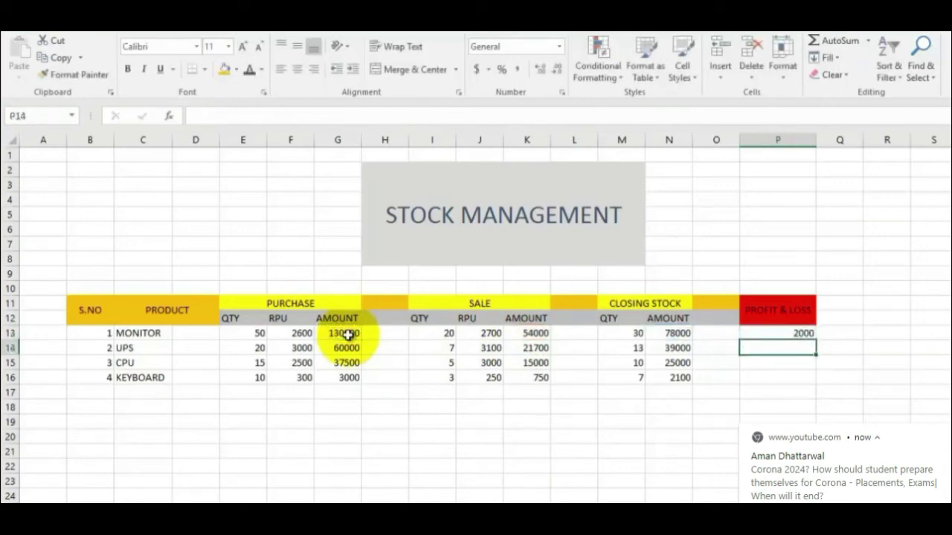
click(758, 333)
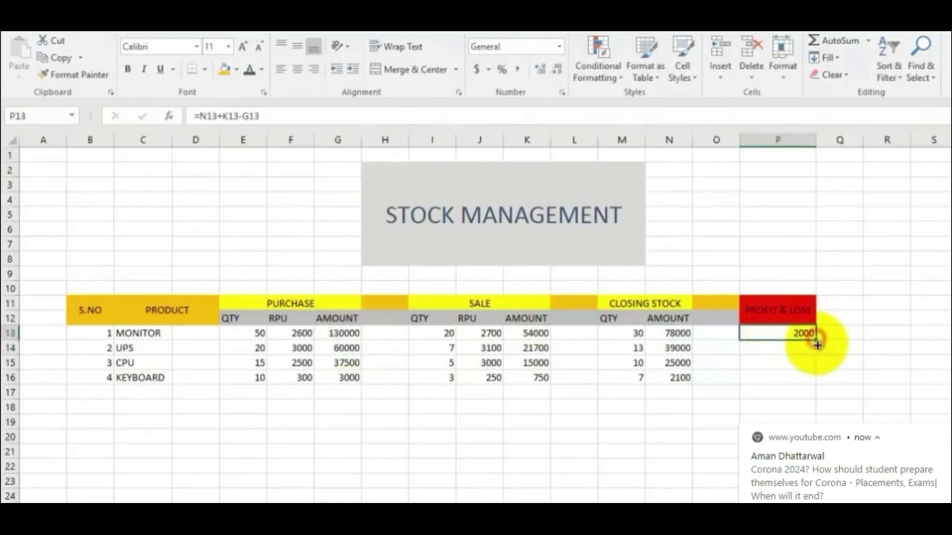
drag(817, 343, 820, 387)
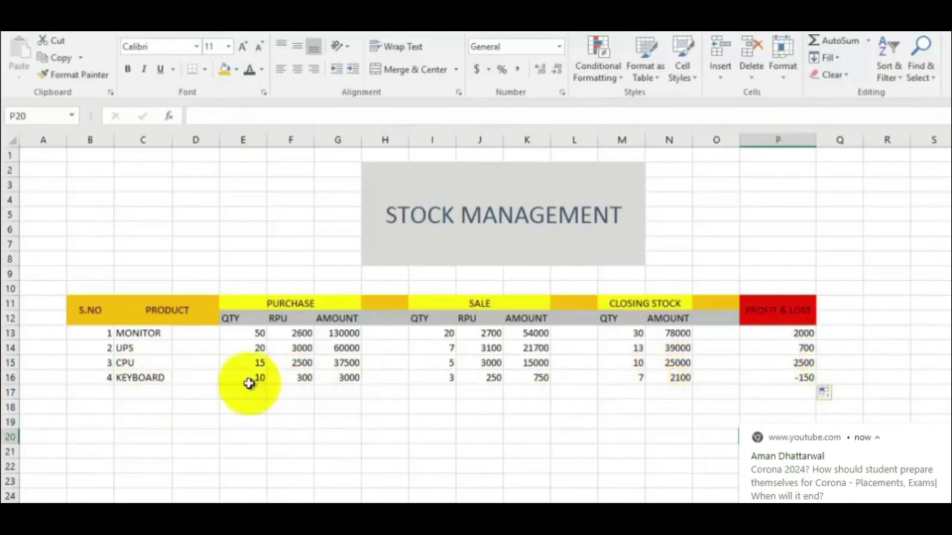
- Change KEYBOARD's sale quantity in I16 to 4, turning its result into a -200 loss
click(444, 378)
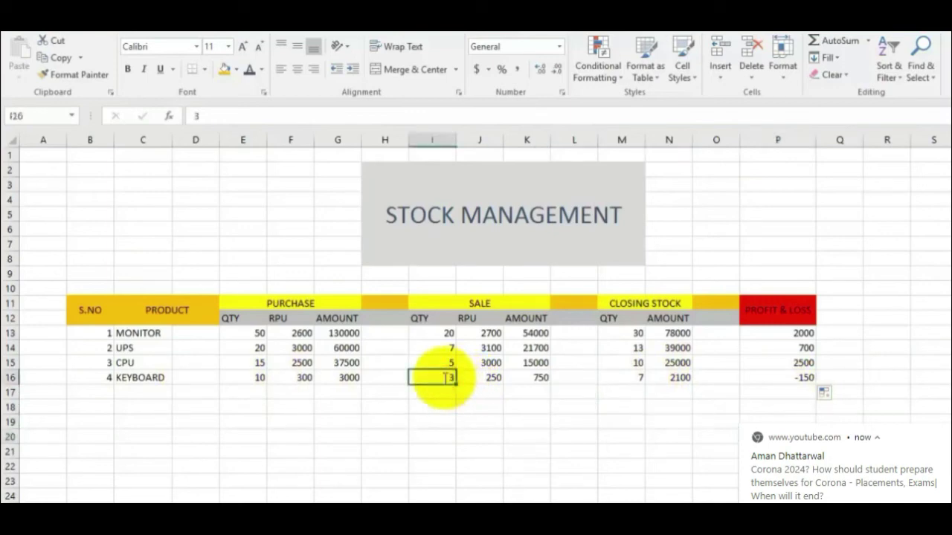
key(BackSpace)
text(4)
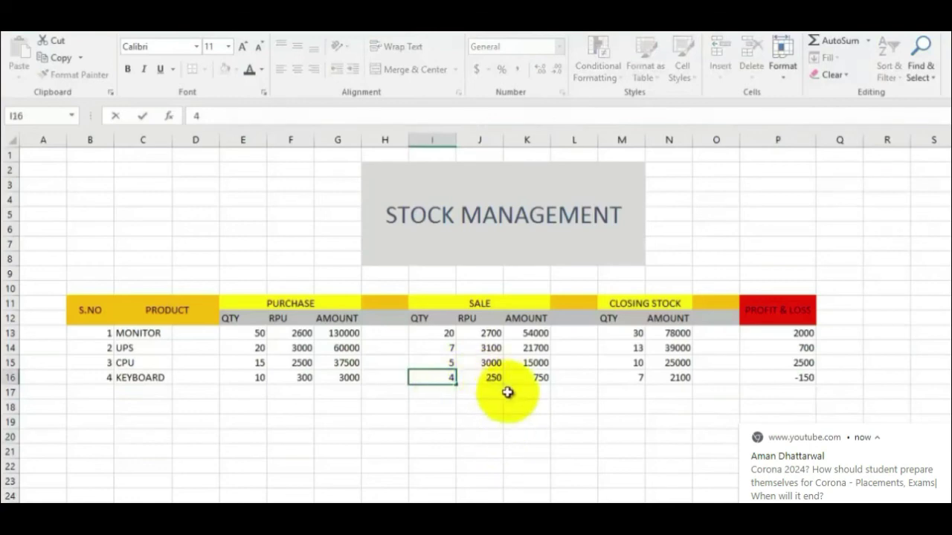
click(512, 398)
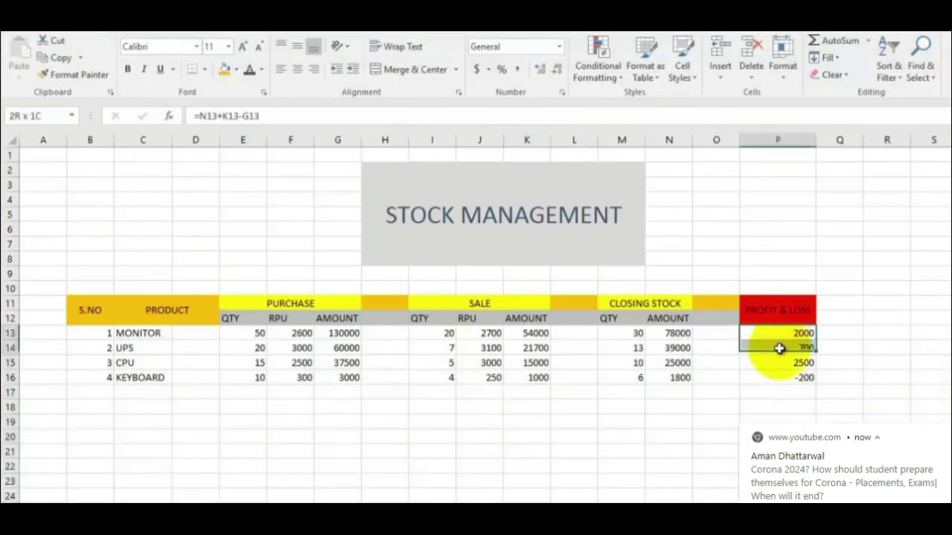
- Select the Profit & Loss values P13:P16, then select row 2 cells for a summary label
drag(779, 329, 786, 385)
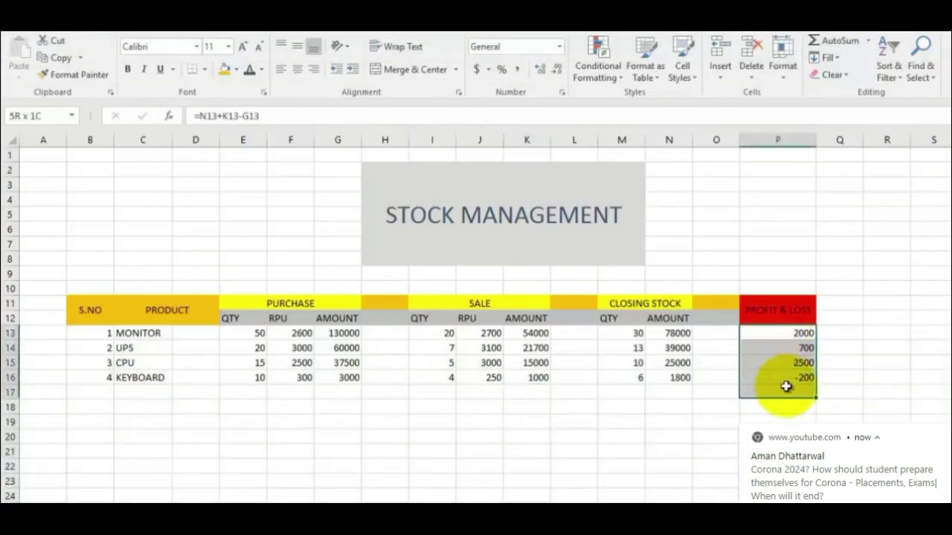
mouse_move(90, 169)
mouse_down()
mouse_move(243, 218)
mouse_move(254, 233)
mouse_up()
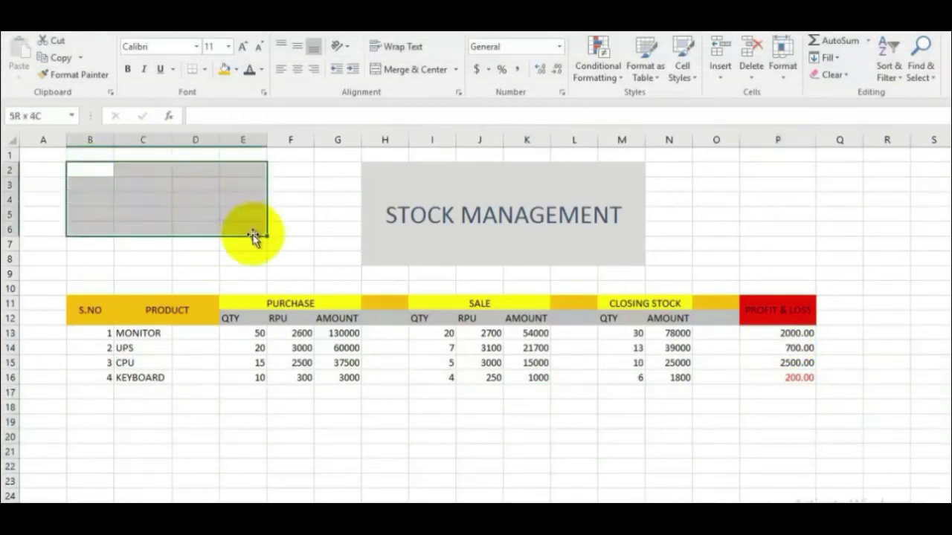
click(240, 275)
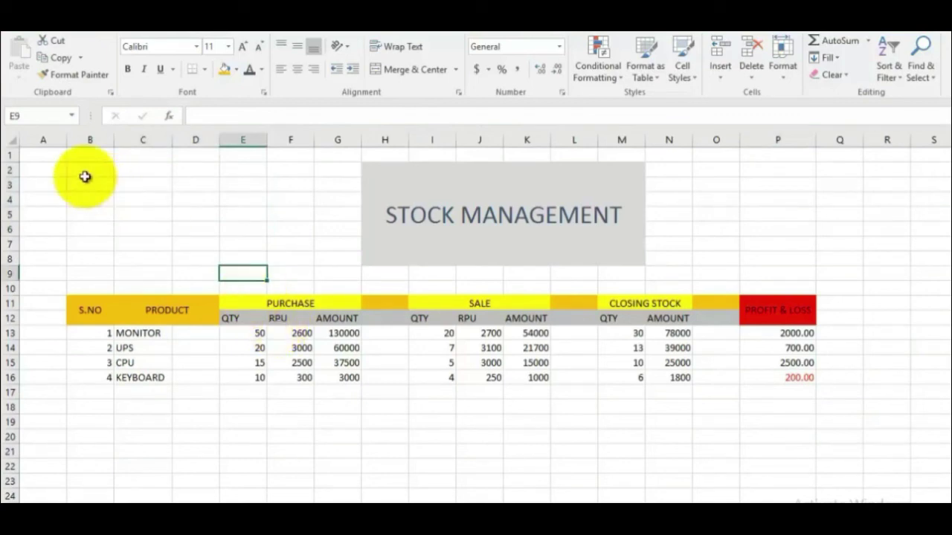
drag(84, 171, 191, 175)
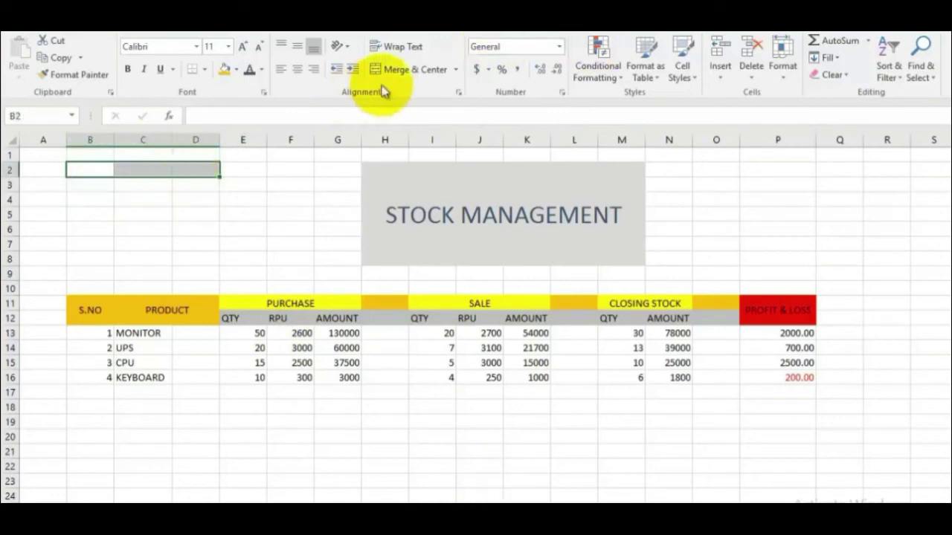
- Merge B2:D2 and label it TOTAL PURCHASE
click(402, 68)
click(224, 256)
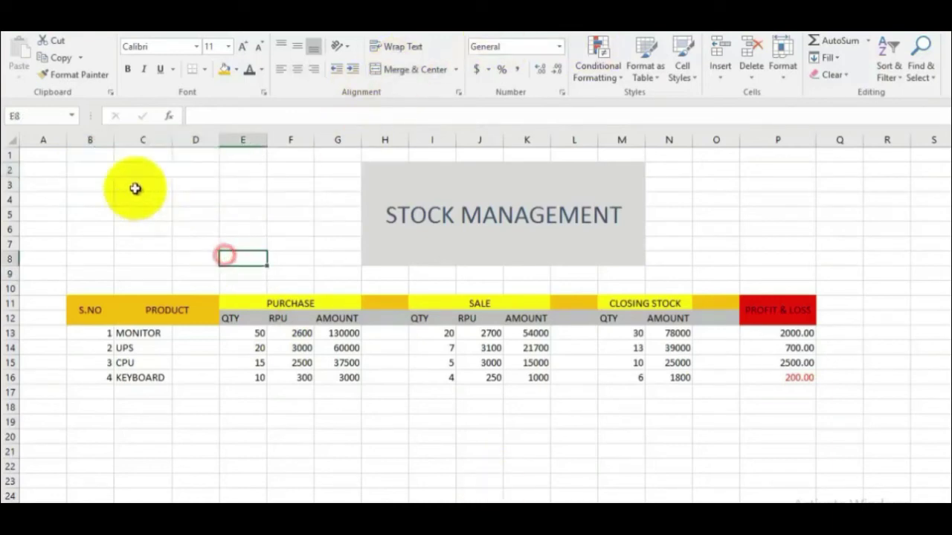
click(131, 170)
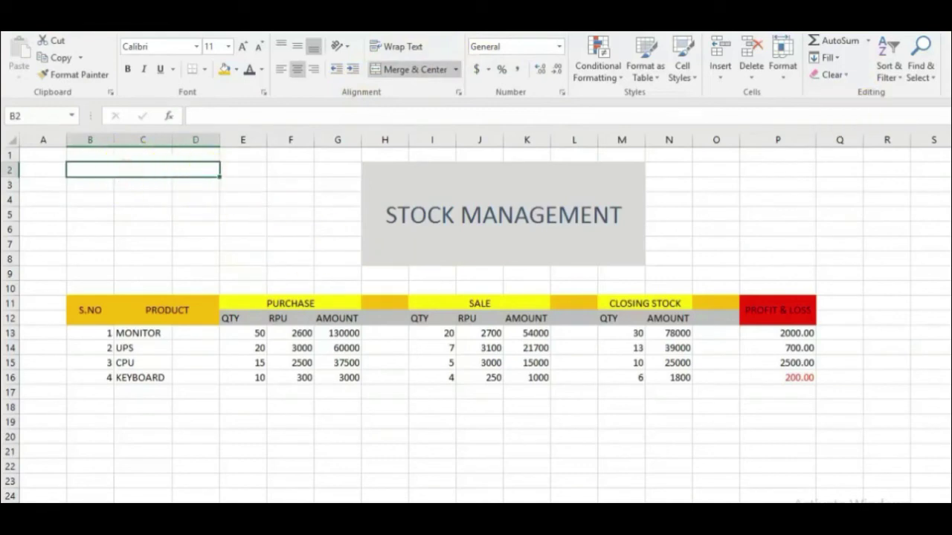
text(TOTAL)
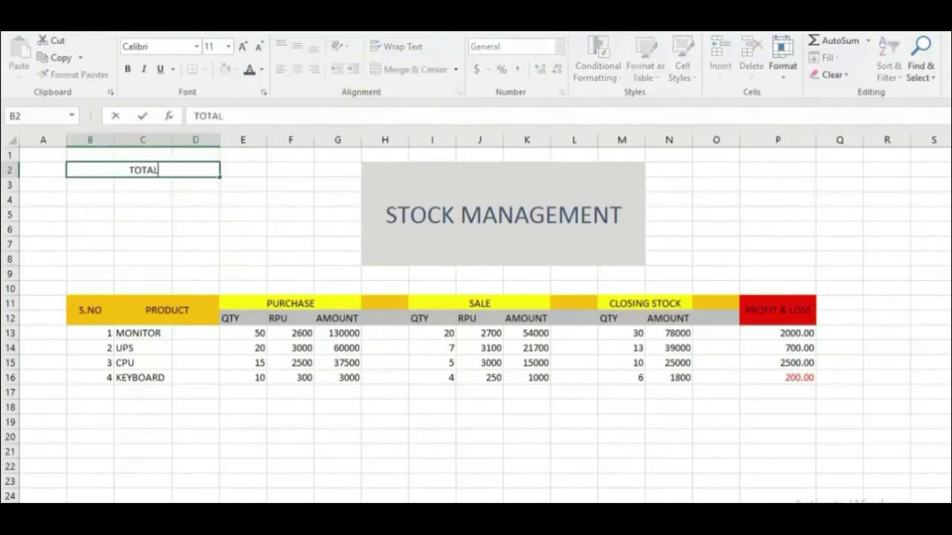
text( PUR)
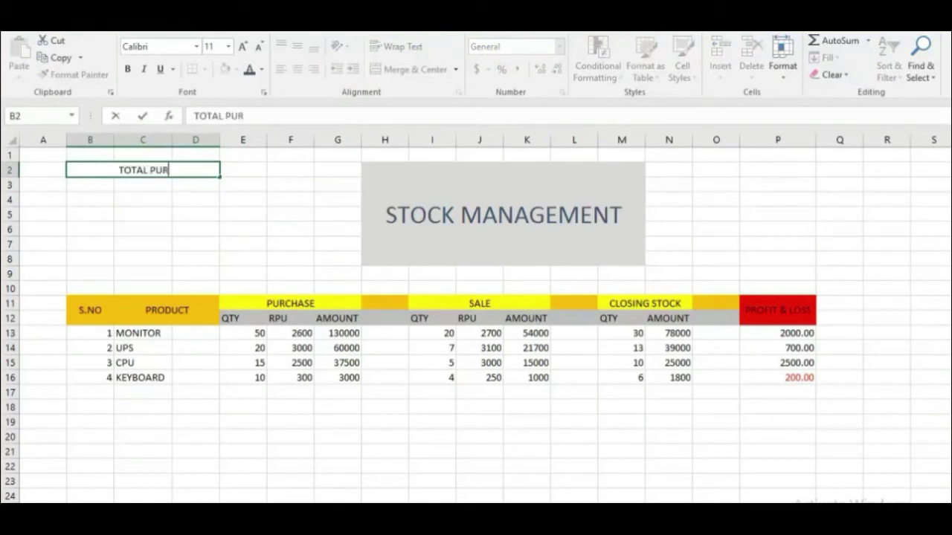
text(CHASE)
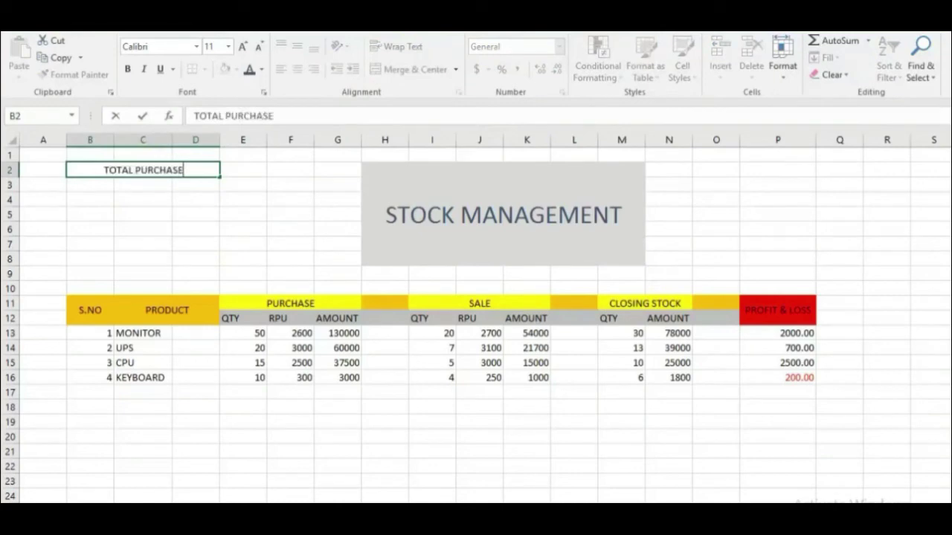
click(249, 242)
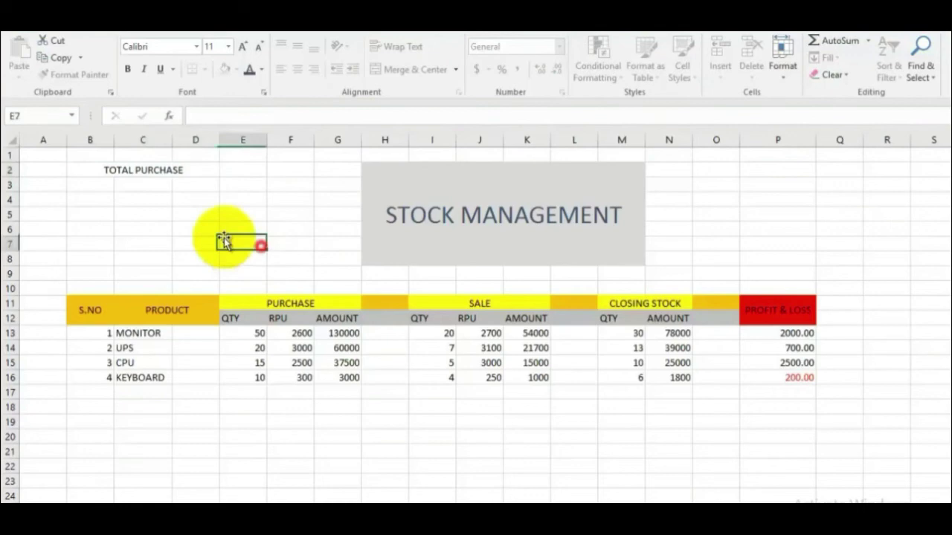
- Merge and centre B3:D3 and label it TOTAL SALE
click(101, 178)
drag(101, 178, 189, 186)
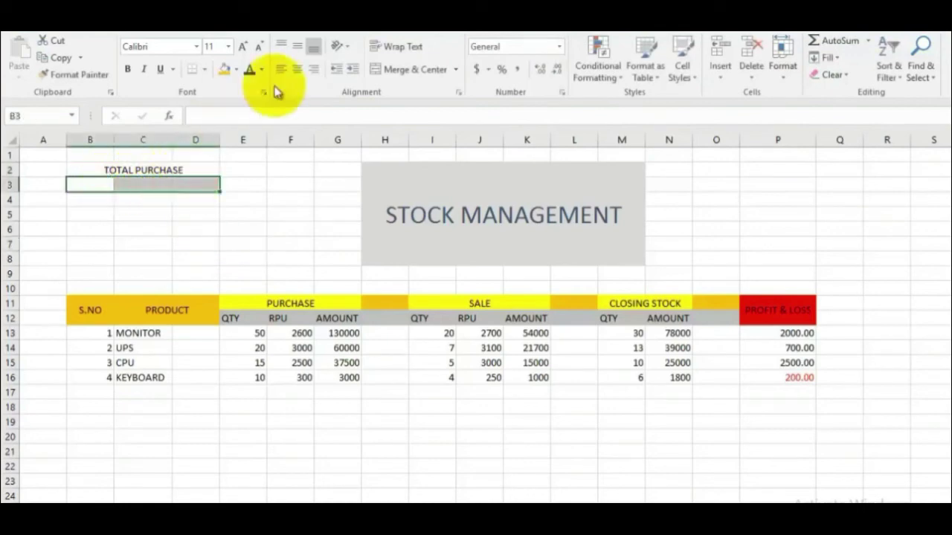
click(376, 76)
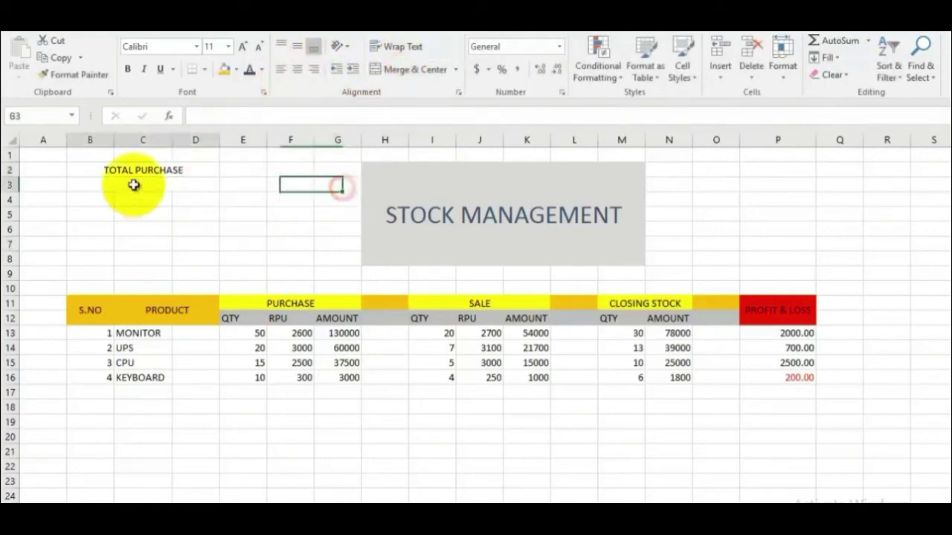
text(T)
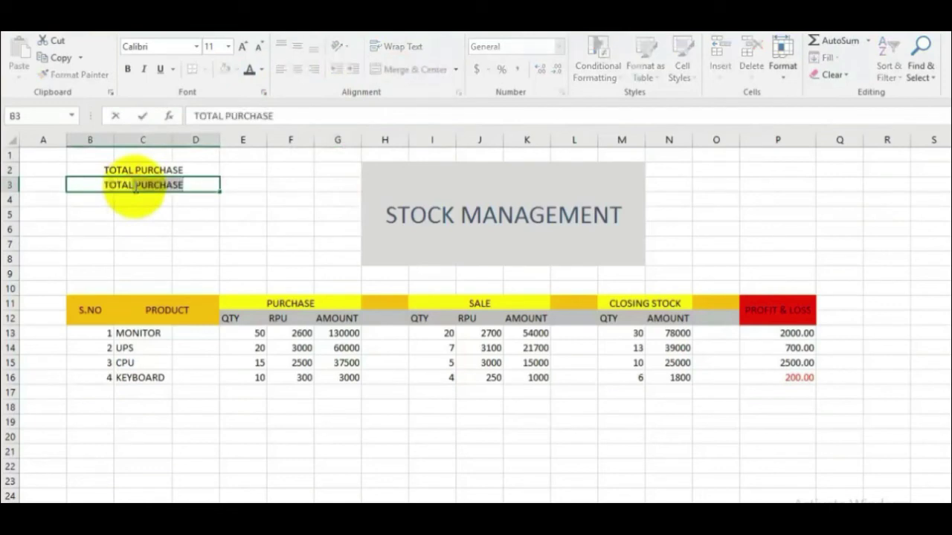
text(SAL)
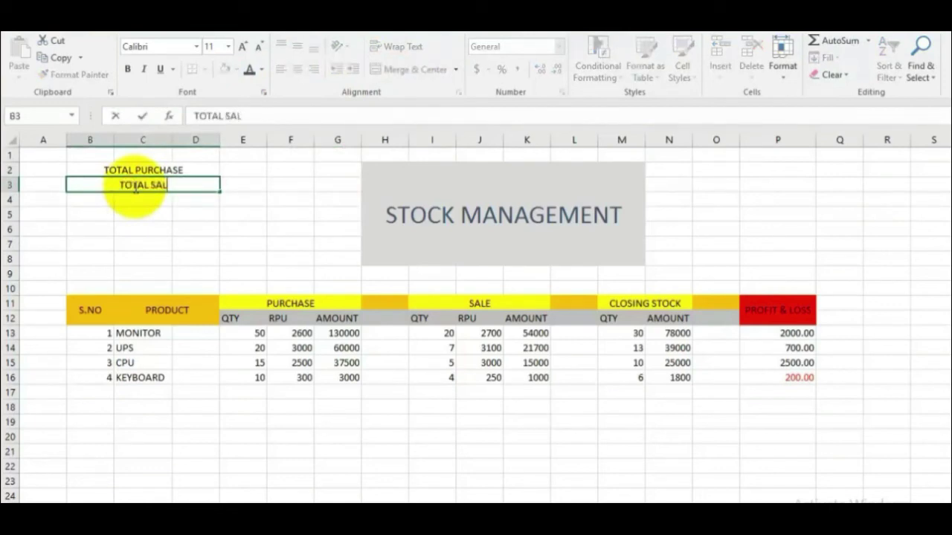
text(E)
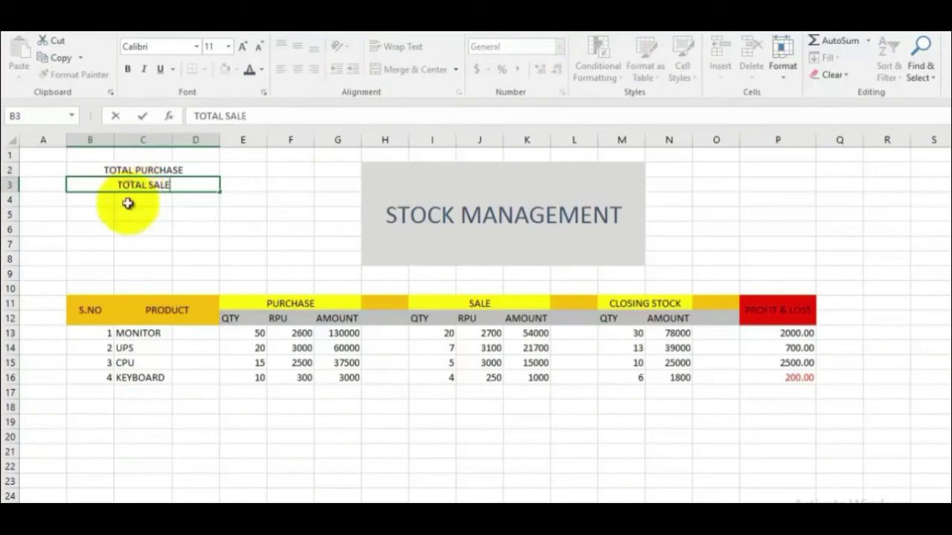
click(128, 201)
- Merge and centre B4:D4 and label it CLOSING STOCK
drag(94, 201, 212, 200)
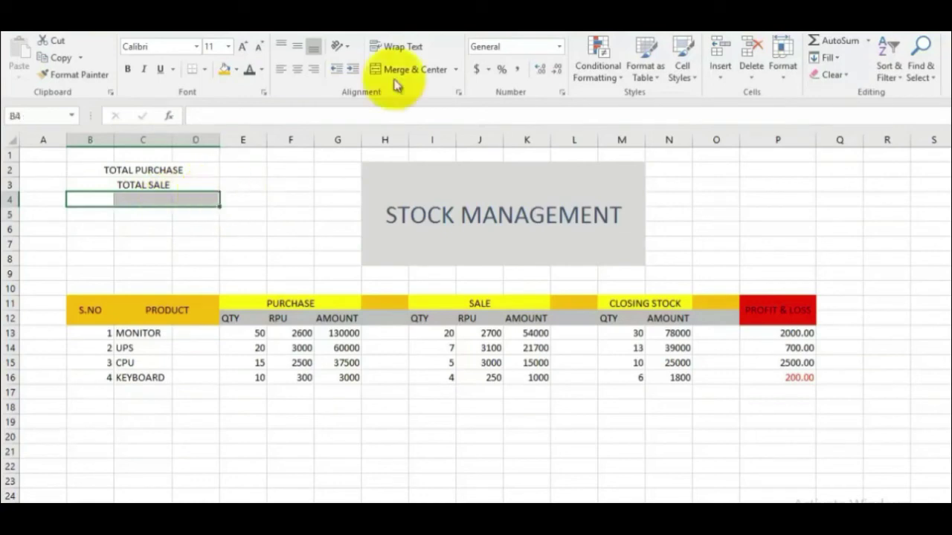
click(429, 69)
click(285, 213)
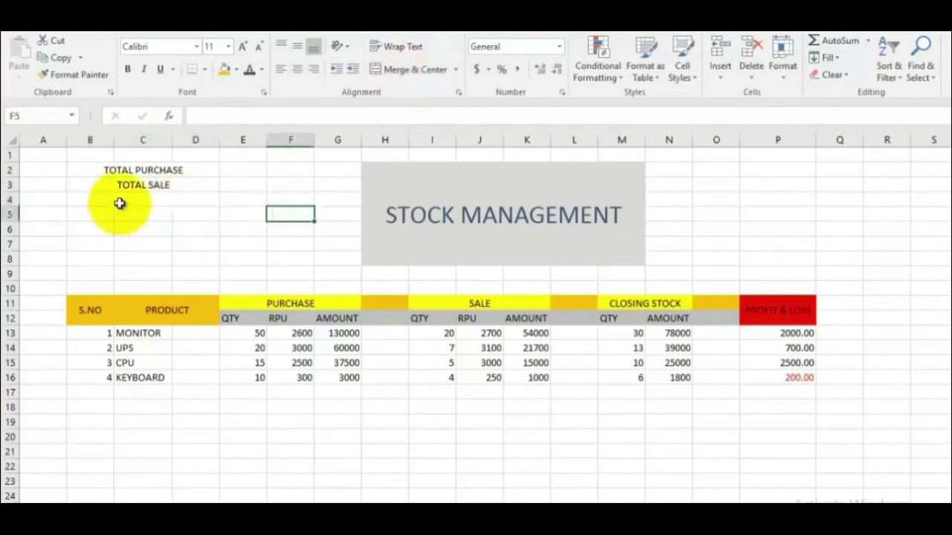
click(119, 203)
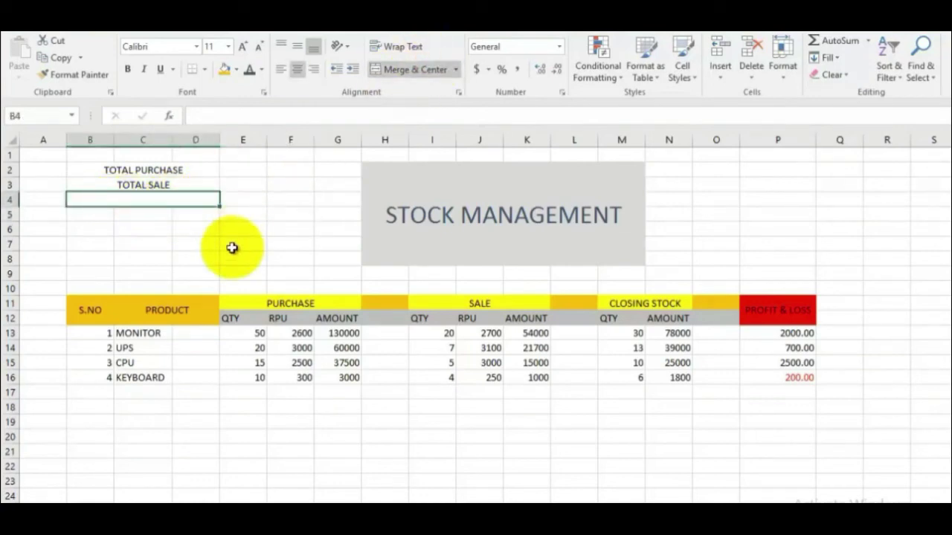
text(CLOSIN)
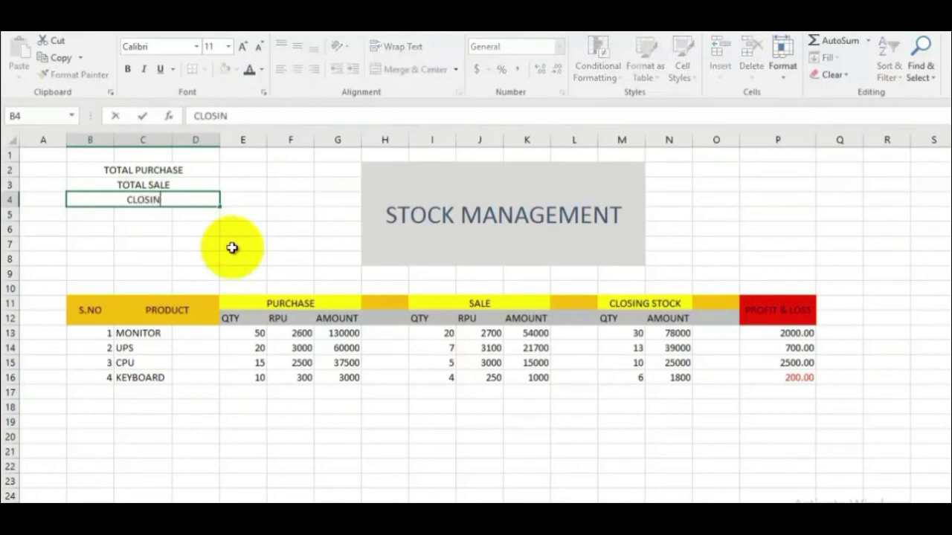
text(G ST)
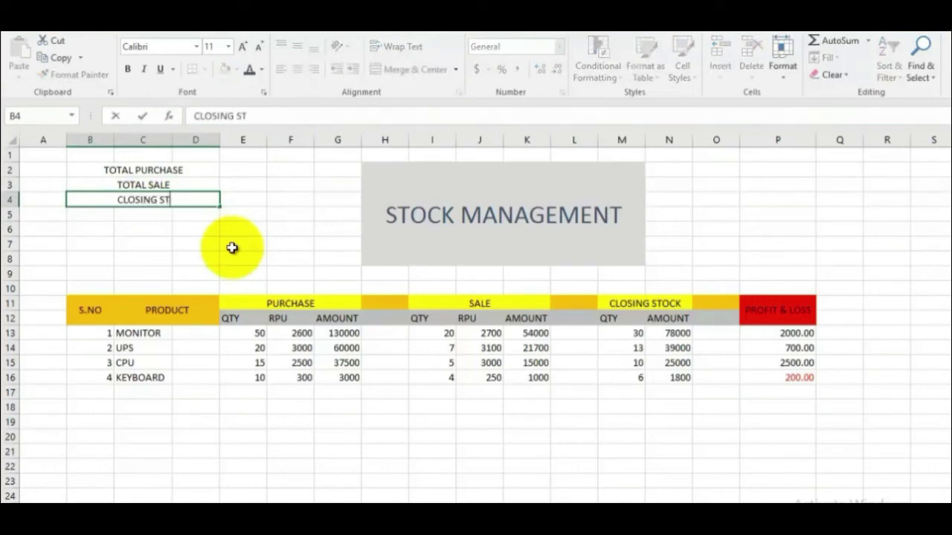
text(OCK)
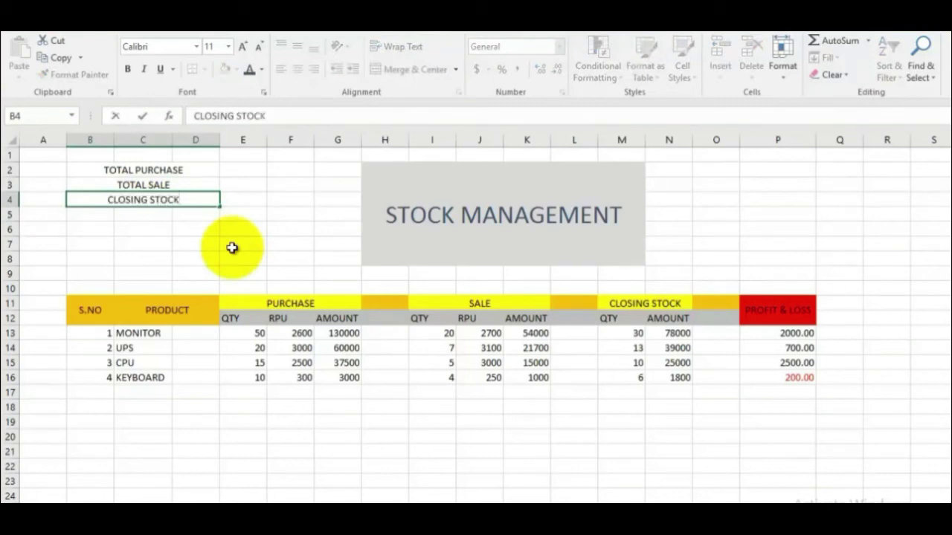
click(233, 245)
click(243, 169)
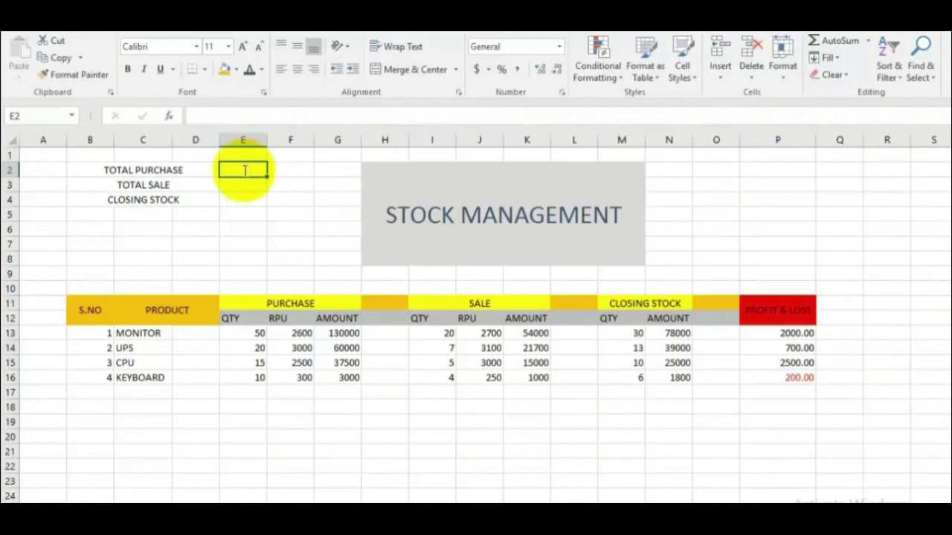
- Enter =SUM(G13:G16) in E2 so TOTAL PURCHASE shows 230500, then check the formula
text(=)
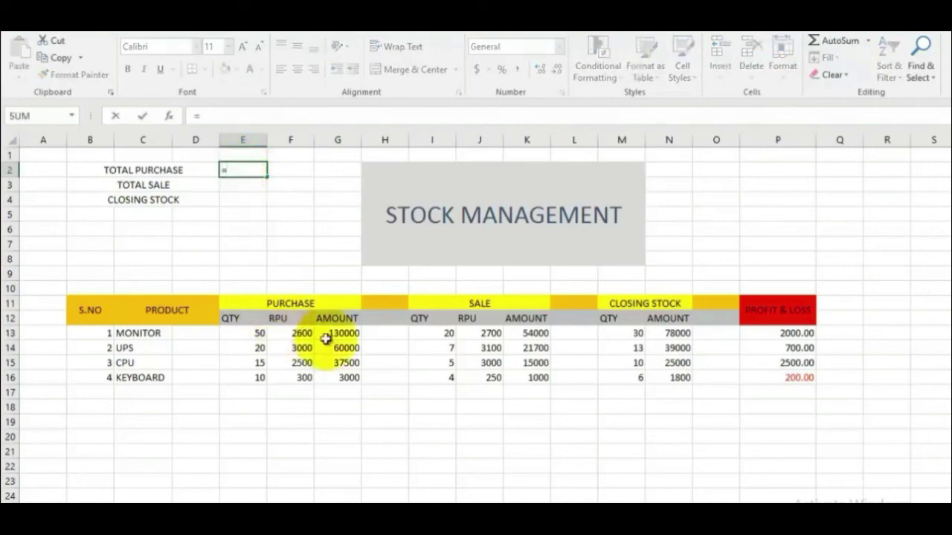
drag(346, 334, 347, 374)
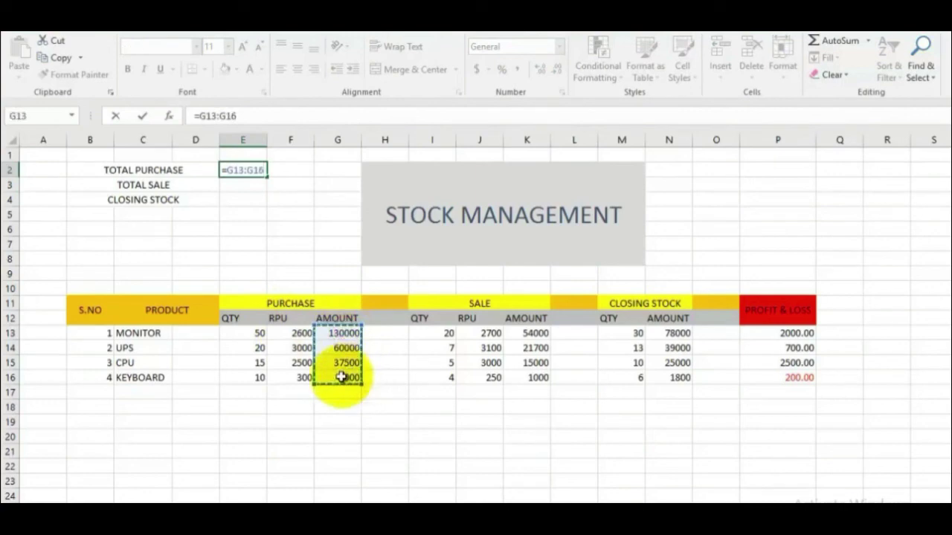
key(Return)
key(Up)
text(=s)
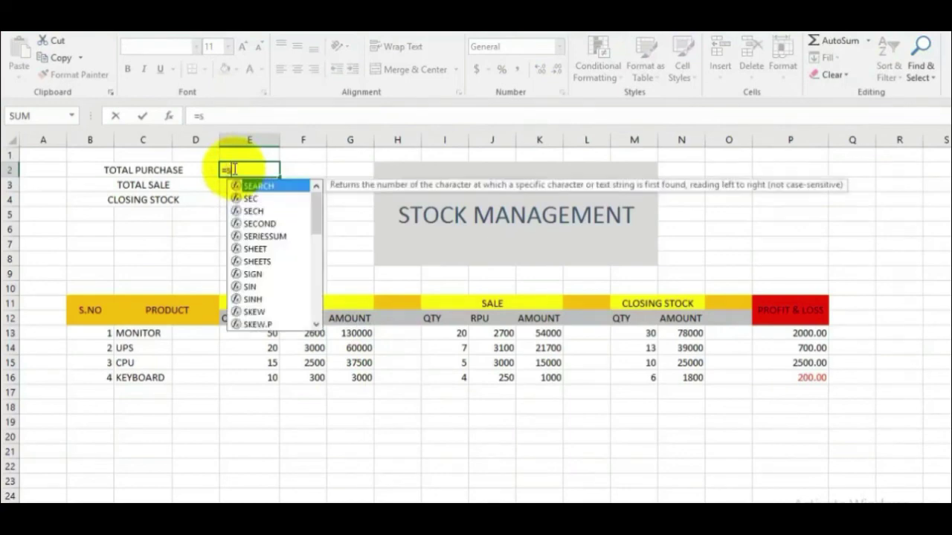
text(um)
key(Tab)
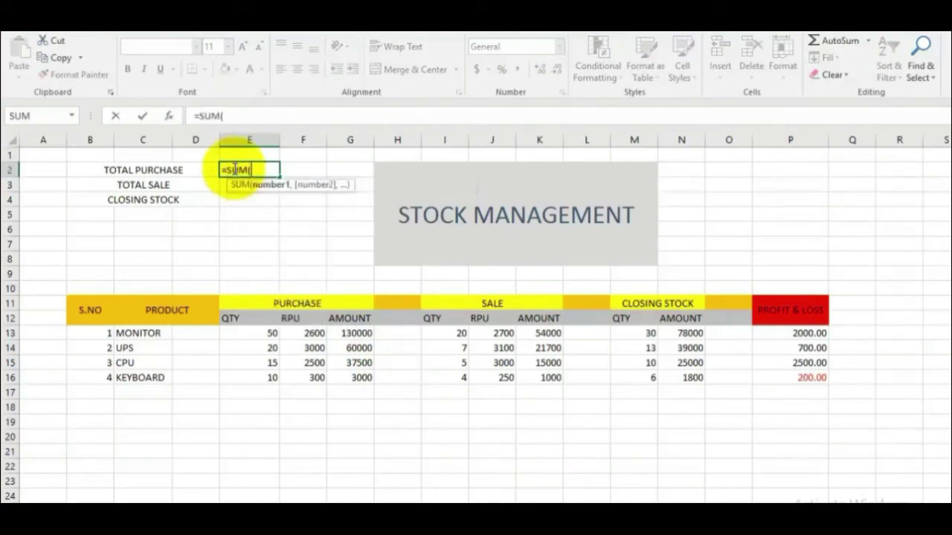
click(359, 332)
drag(360, 331, 372, 380)
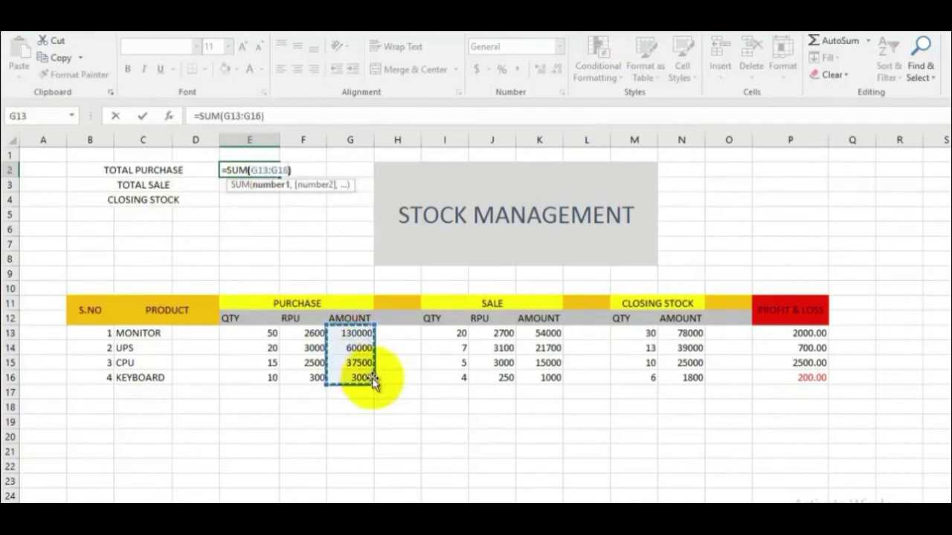
text())
key(Return)
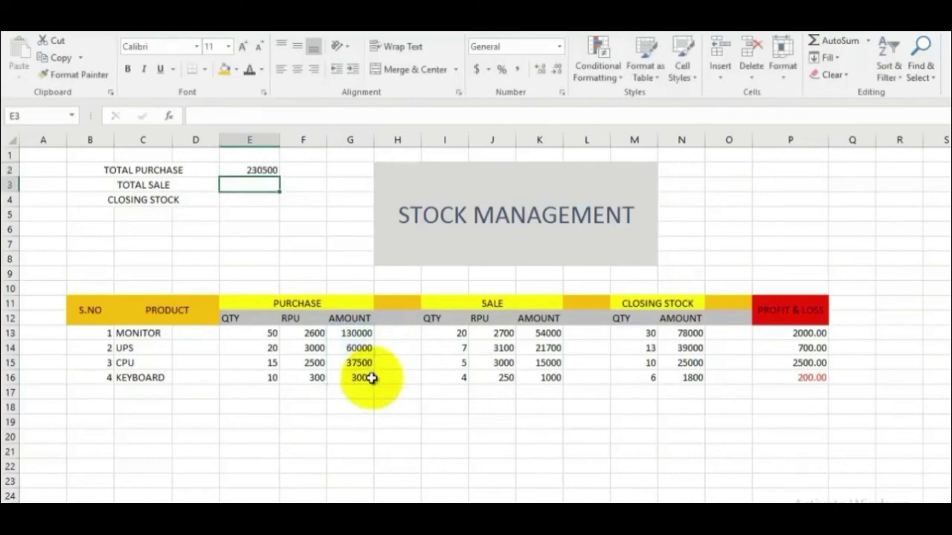
click(257, 170)
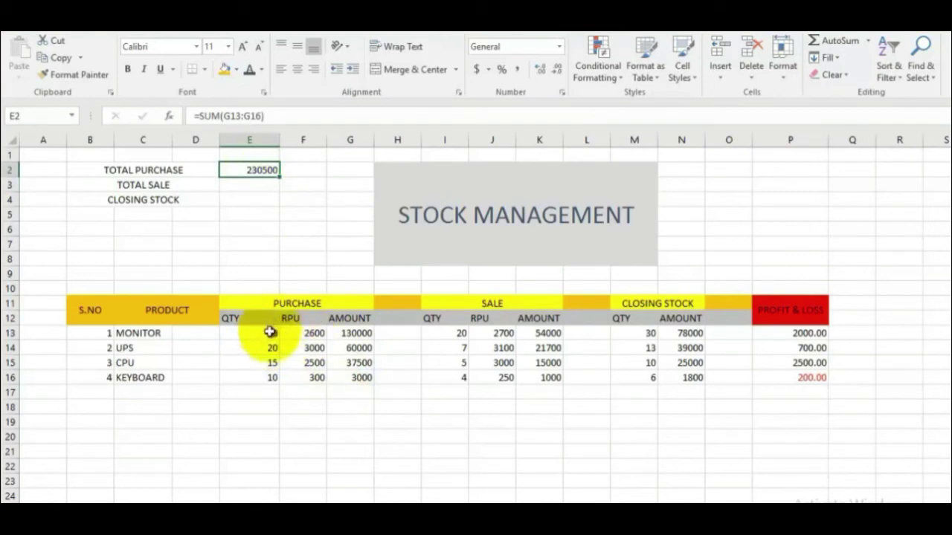
- Change MONITOR's purchase quantity in E13 from 50 to 40, so TOTAL PURCHASE becomes 204500
click(270, 332)
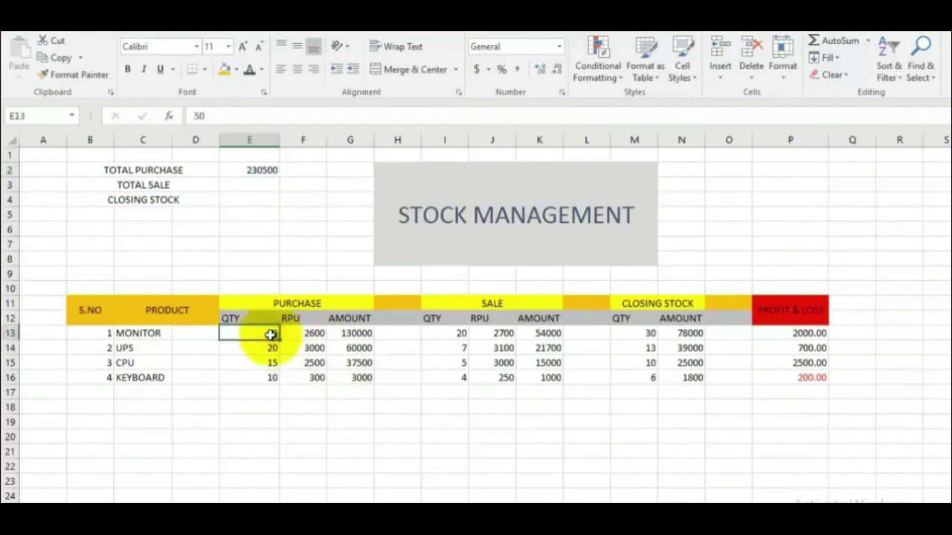
text(4)
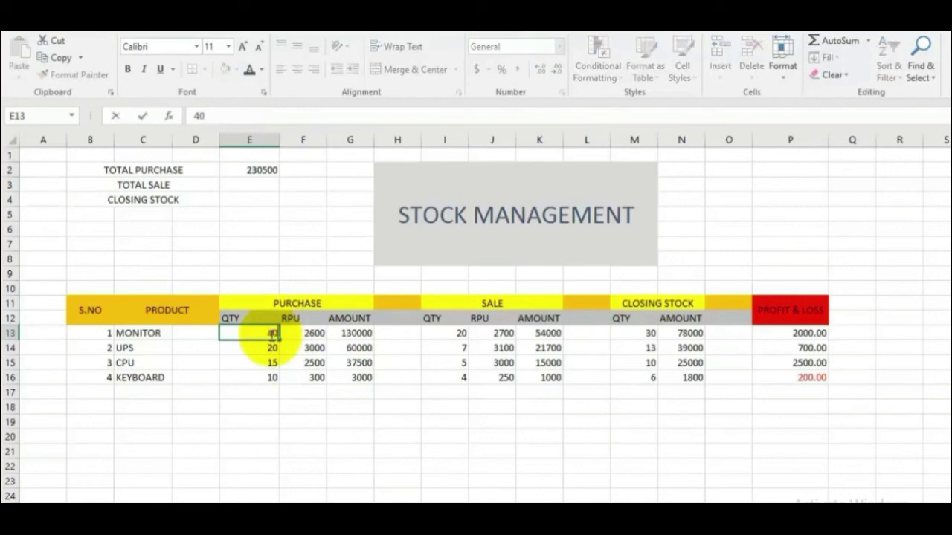
click(294, 405)
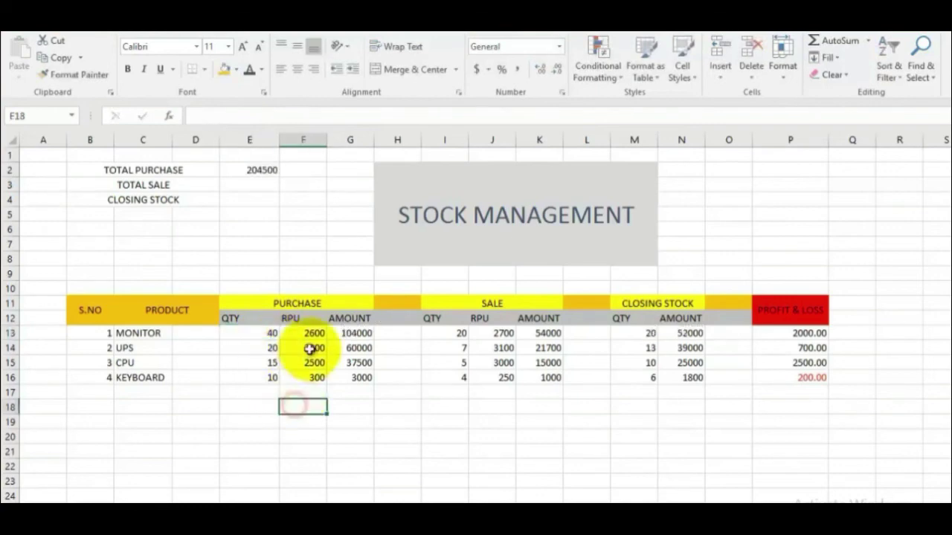
click(265, 188)
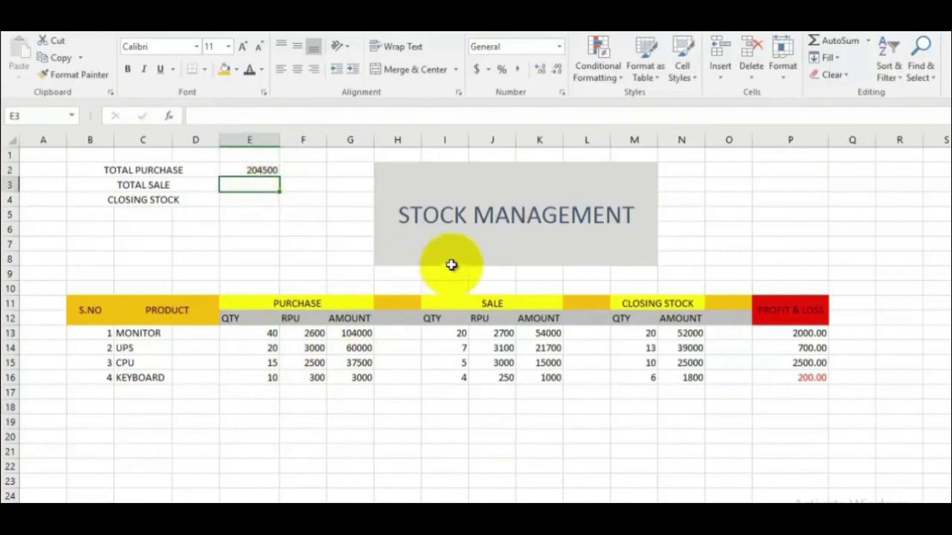
- Enter =SUM(K13:K16) in E3 so TOTAL SALE shows 91700
text(=s)
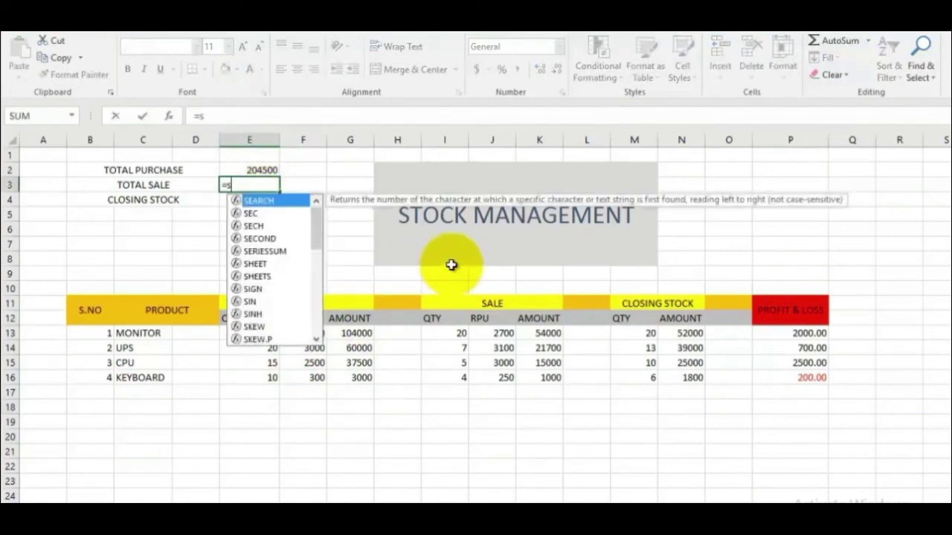
text(um)
key(Tab)
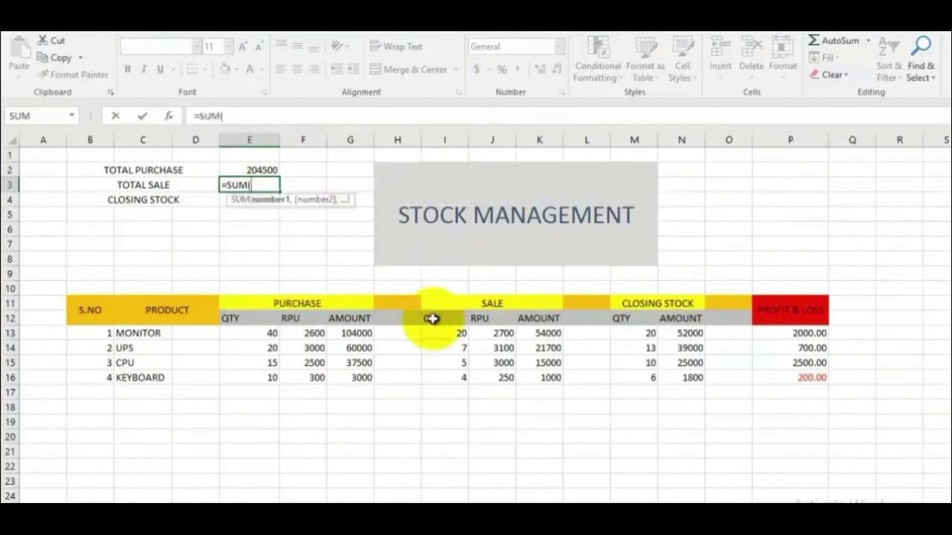
drag(548, 332, 555, 376)
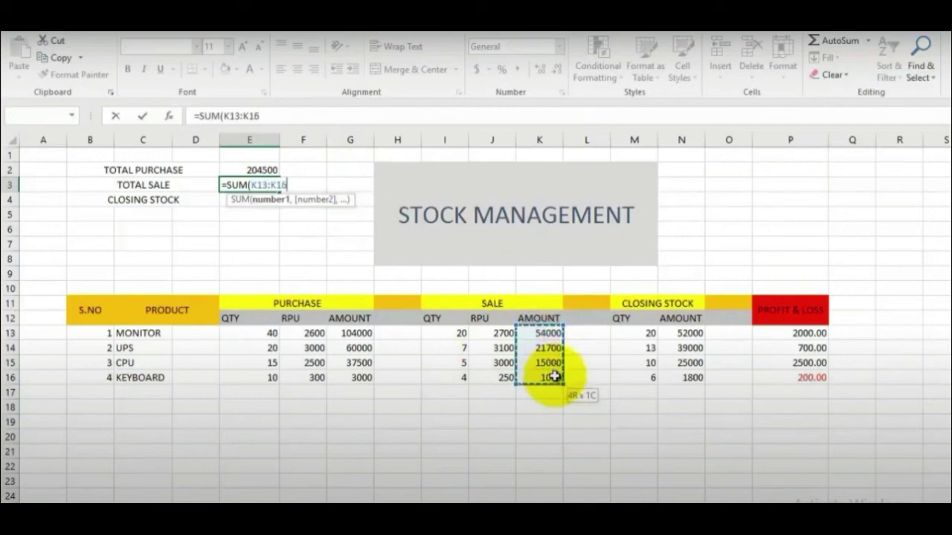
text())
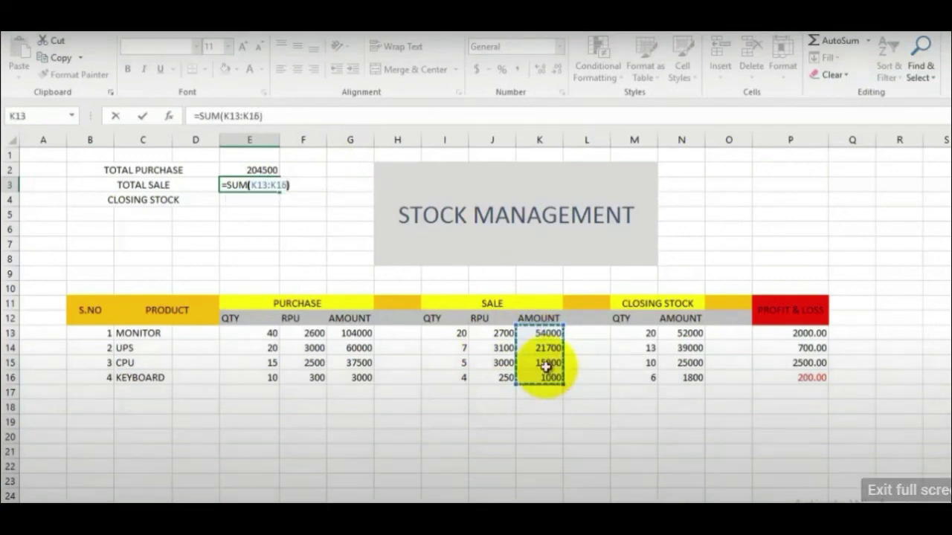
key(Return)
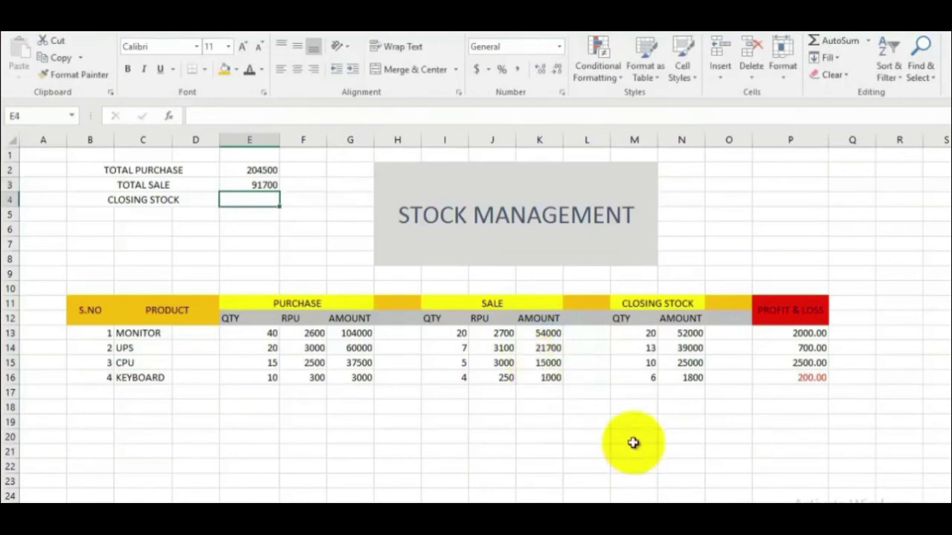
click(633, 439)
- Enter =SUM(N13:N16) in E4 to total the closing stock amounts
click(254, 201)
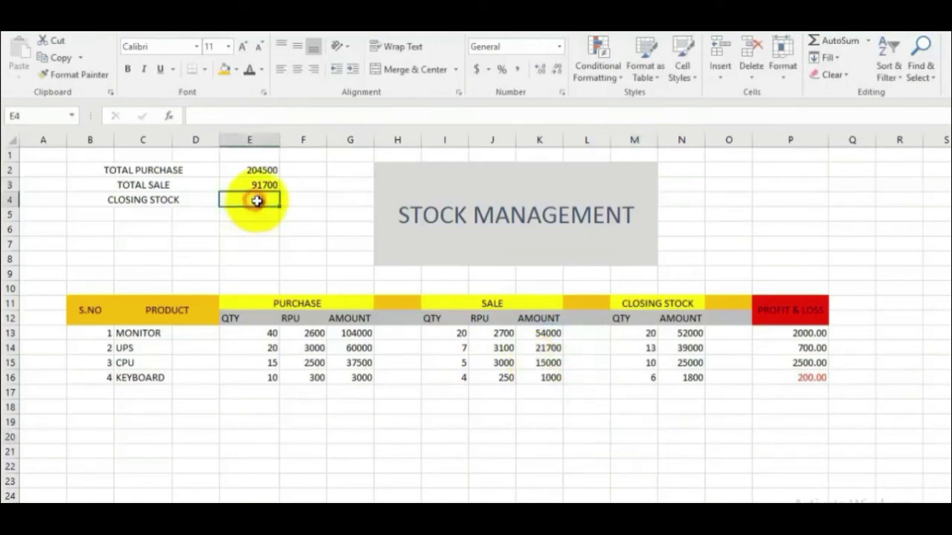
text(=)
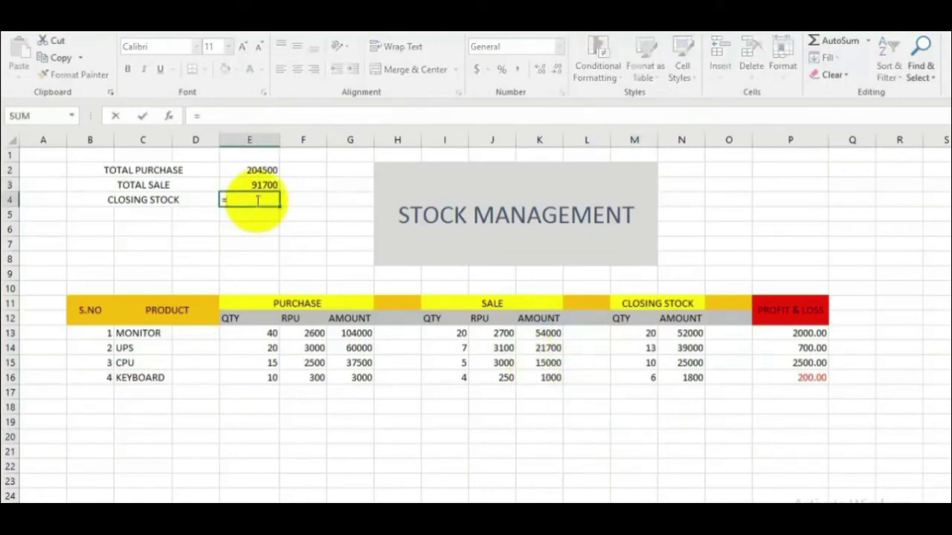
text(su)
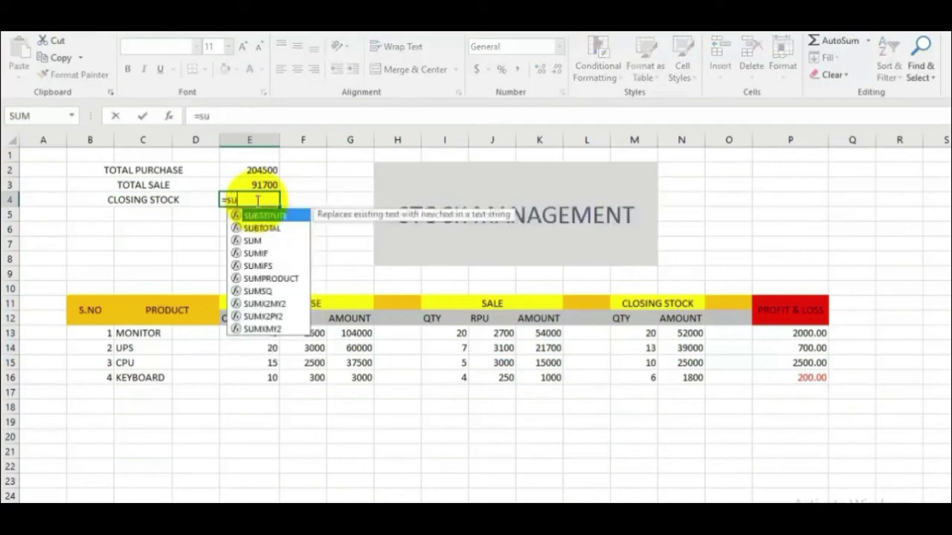
text(m)
key(Tab)
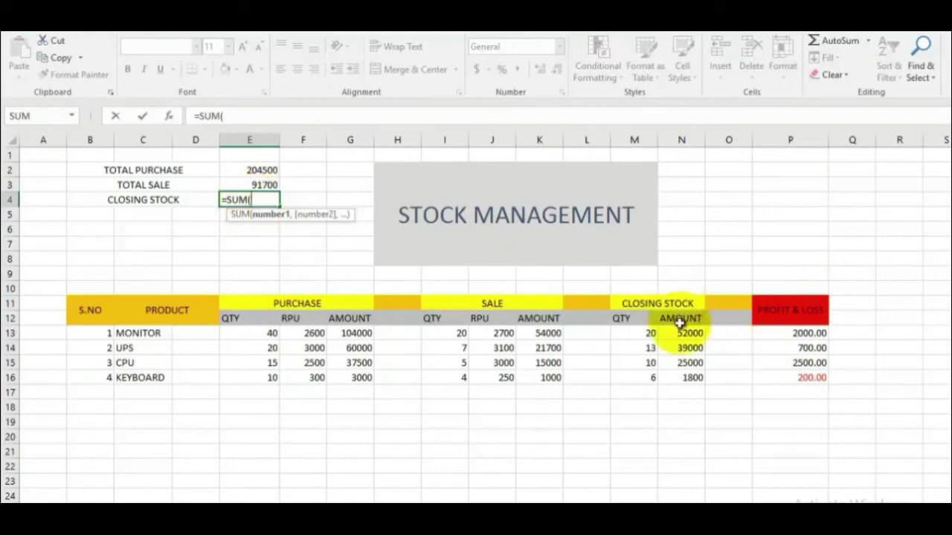
drag(687, 334, 688, 377)
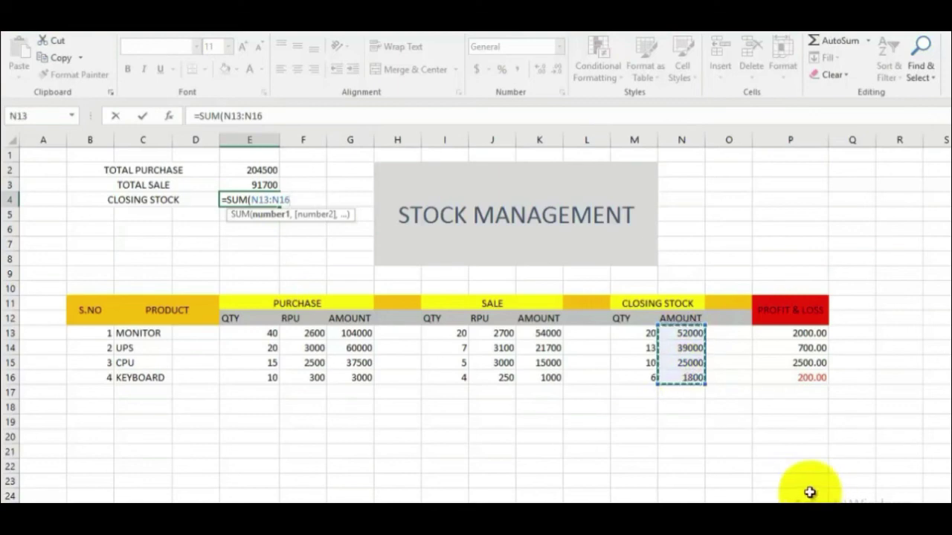
text())
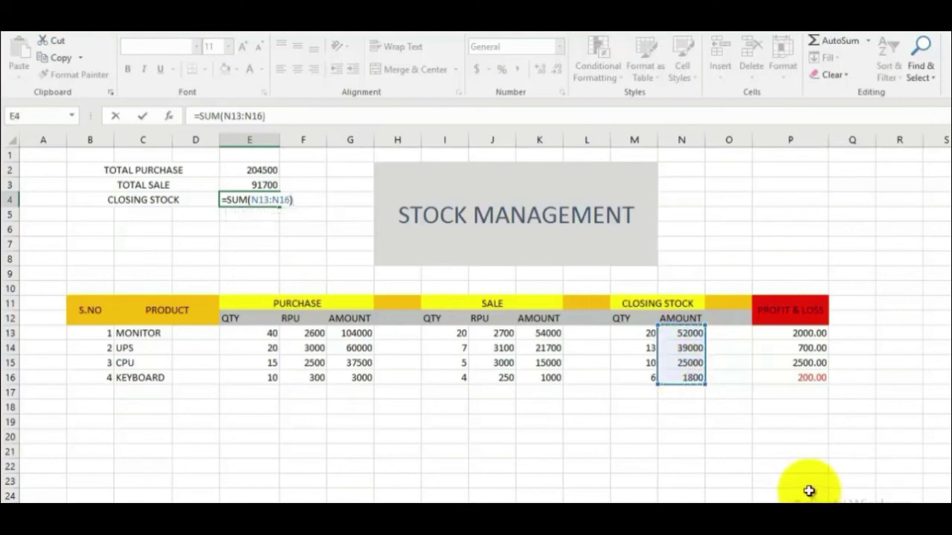
key(Return)
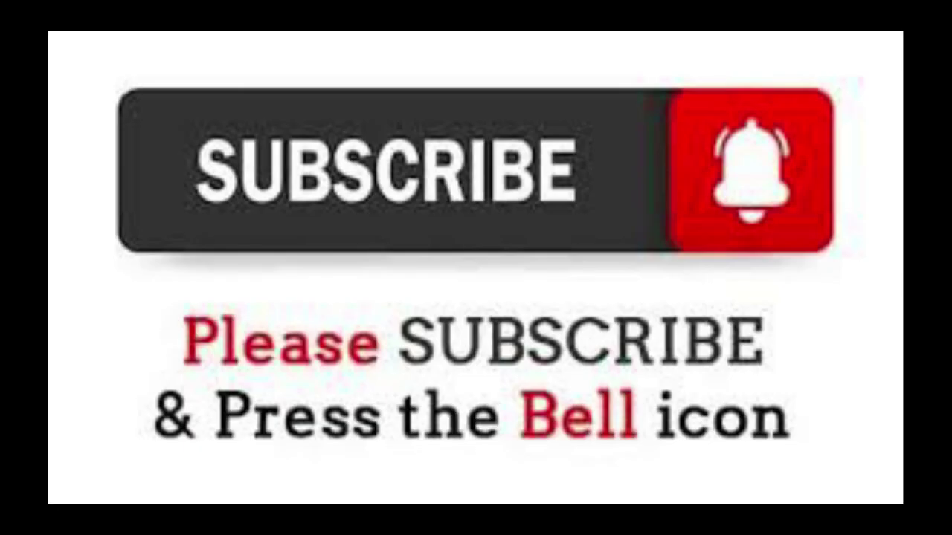